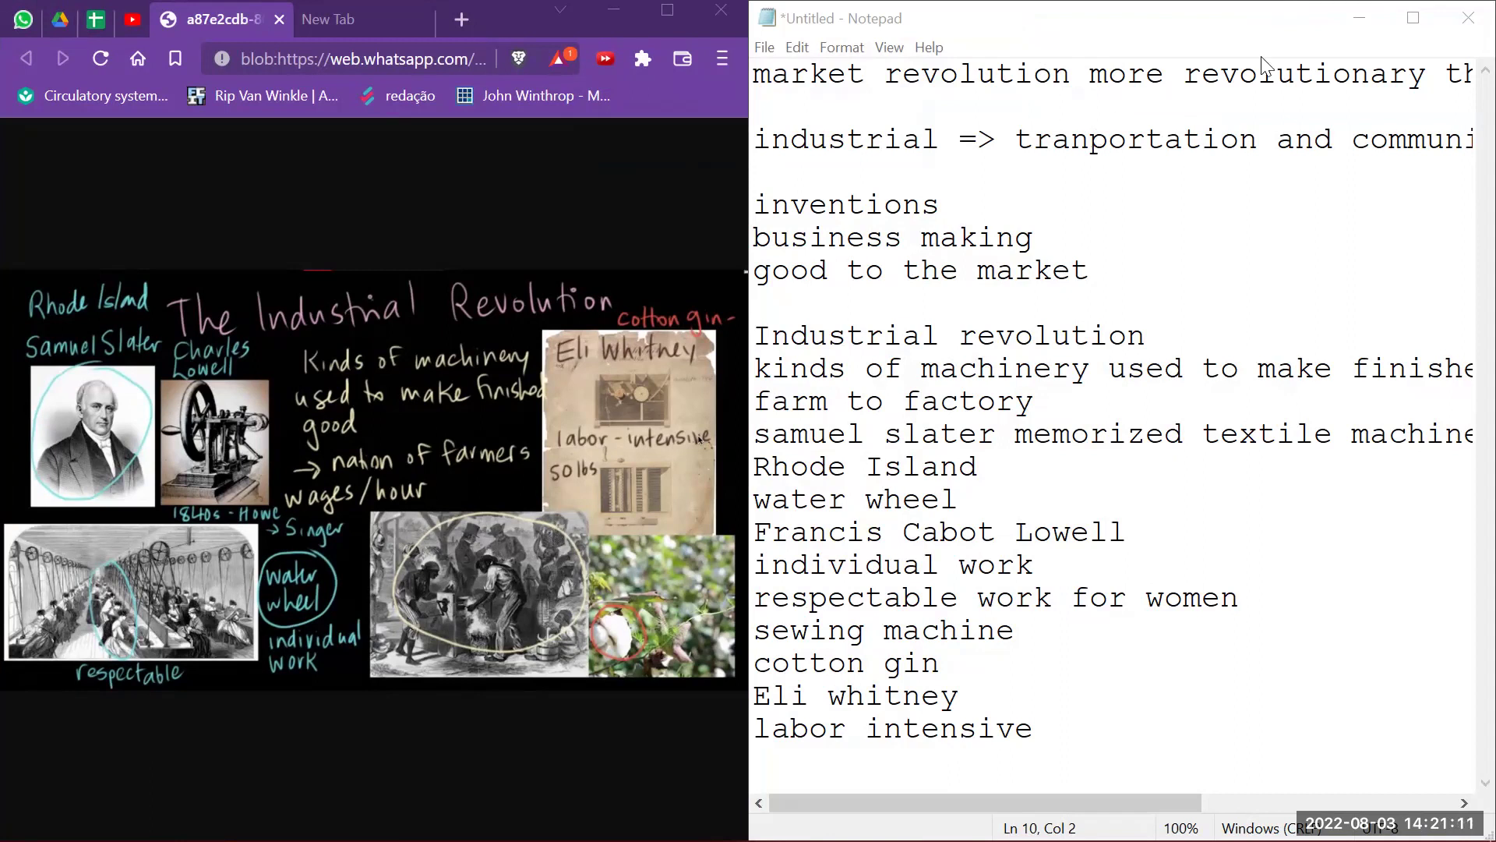
# Zoom the Industrial Revolution notes out from 100% to 90% in Notepad.
pyautogui.scroll(-1, 1169, 205)
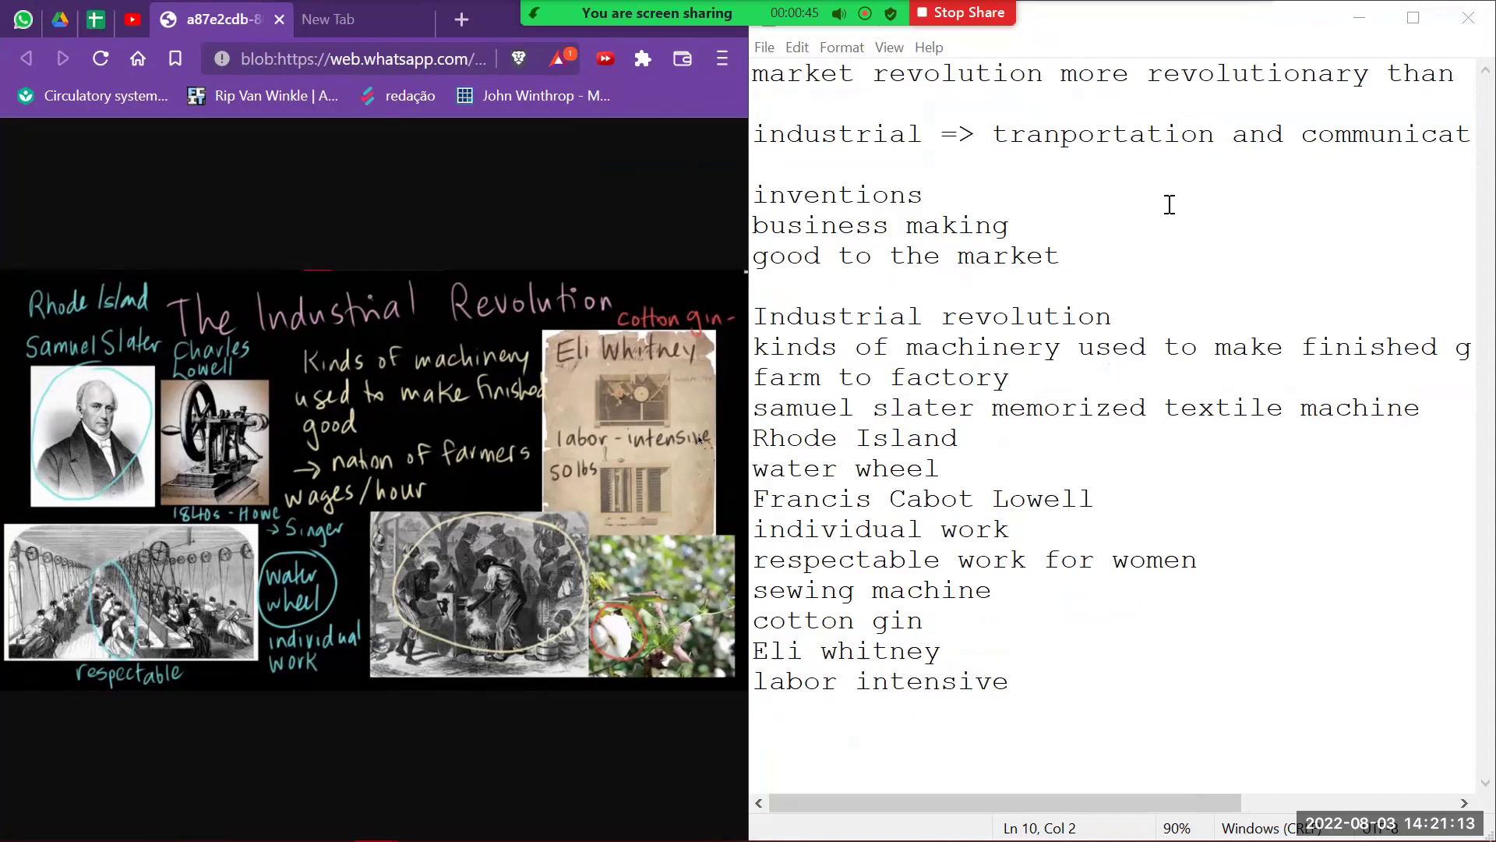
# Zoom the notes further out to 50% so the market revolution lines fit.
pyautogui.scroll(-4, 1170, 204)
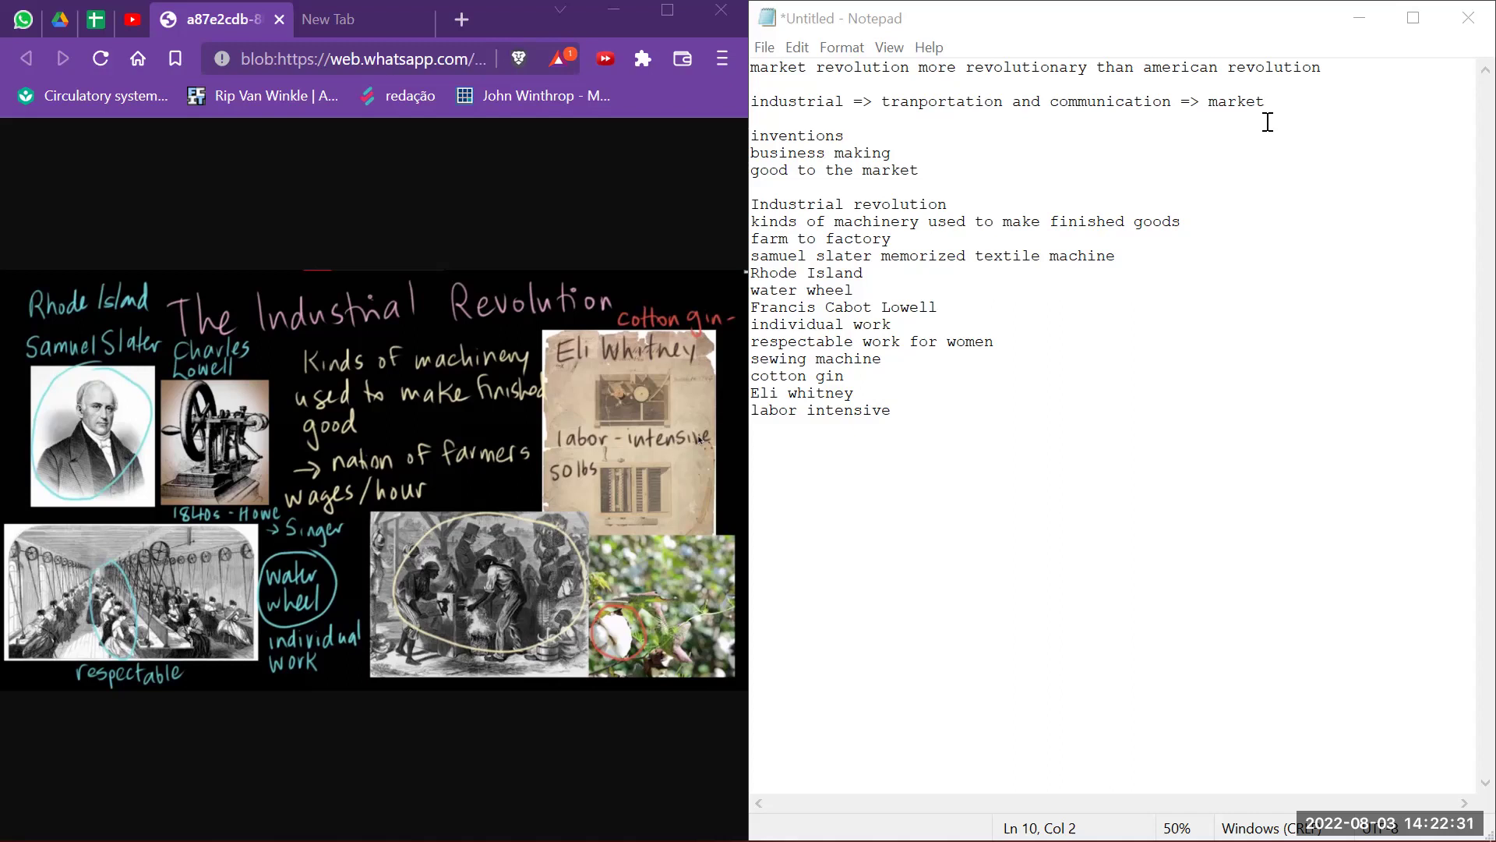
# Search Google for 'samuel slater' and open his Wikipedia article.
pyautogui.moveTo(527, 30)
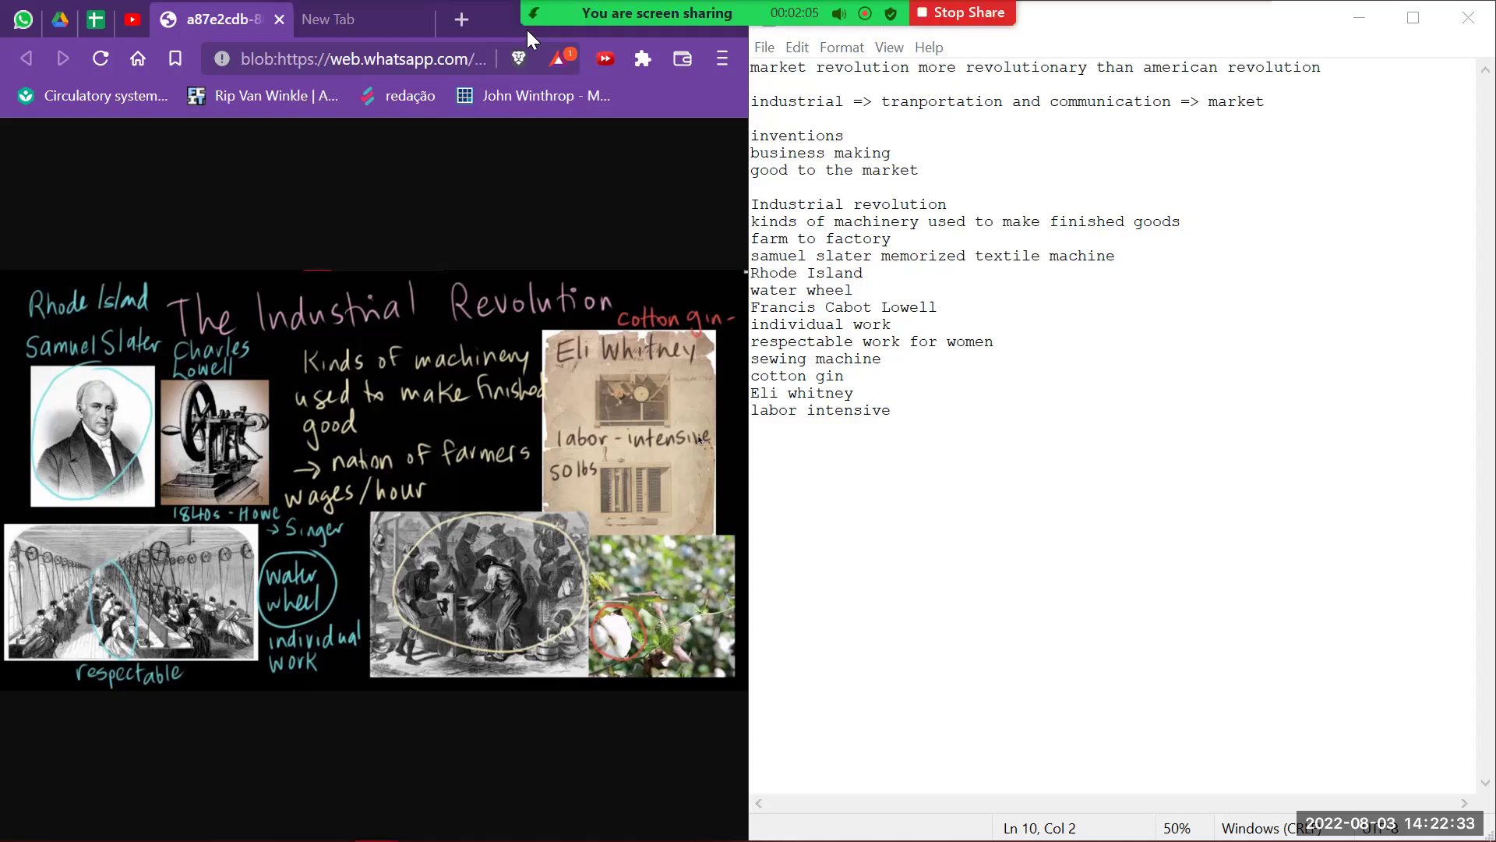
pyautogui.click(372, 30)
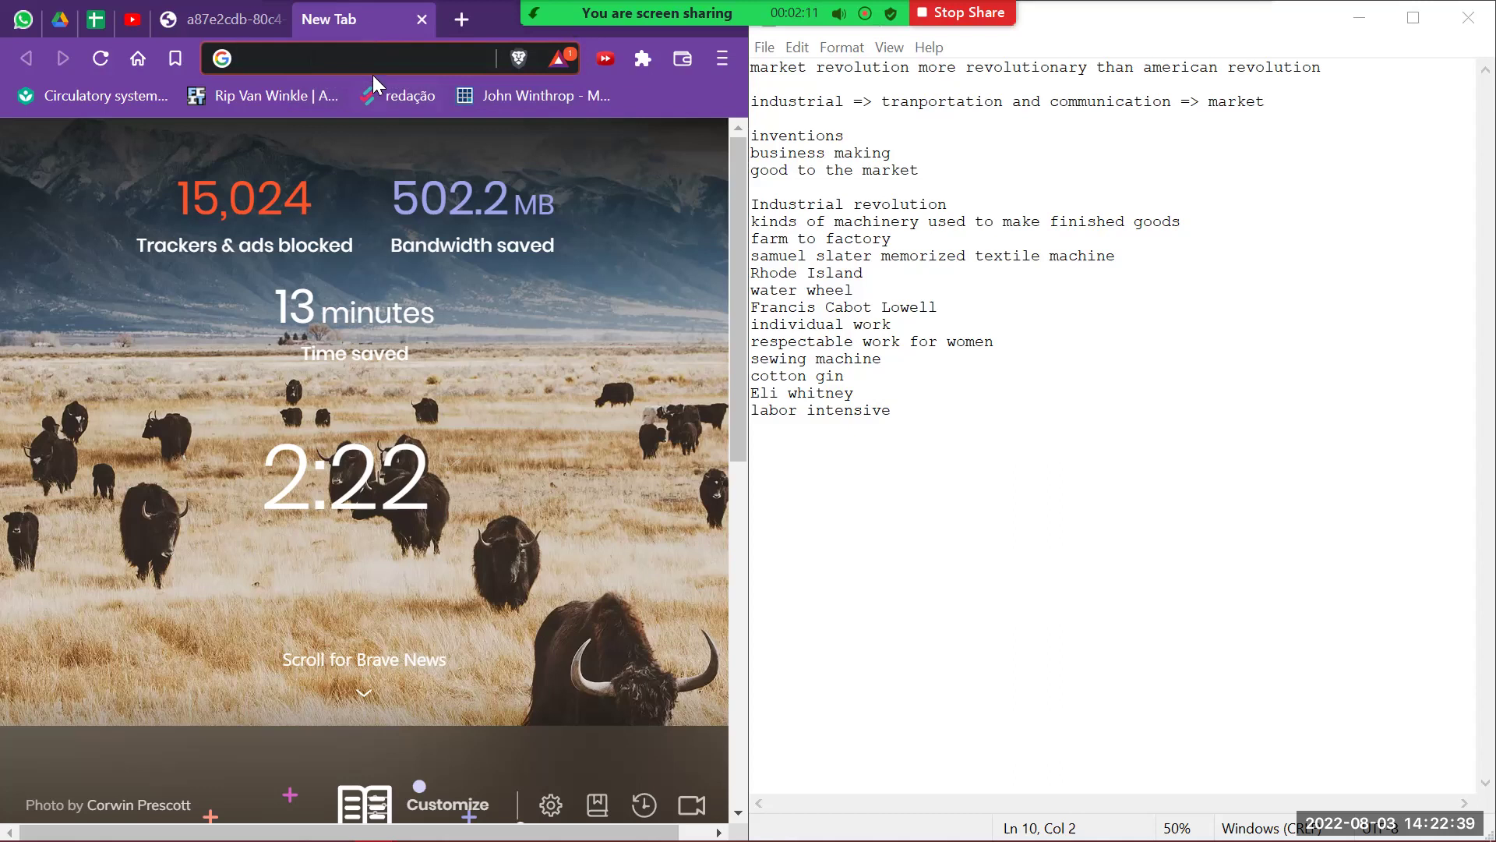
pyautogui.click(373, 53)
pyautogui.write('samuel')
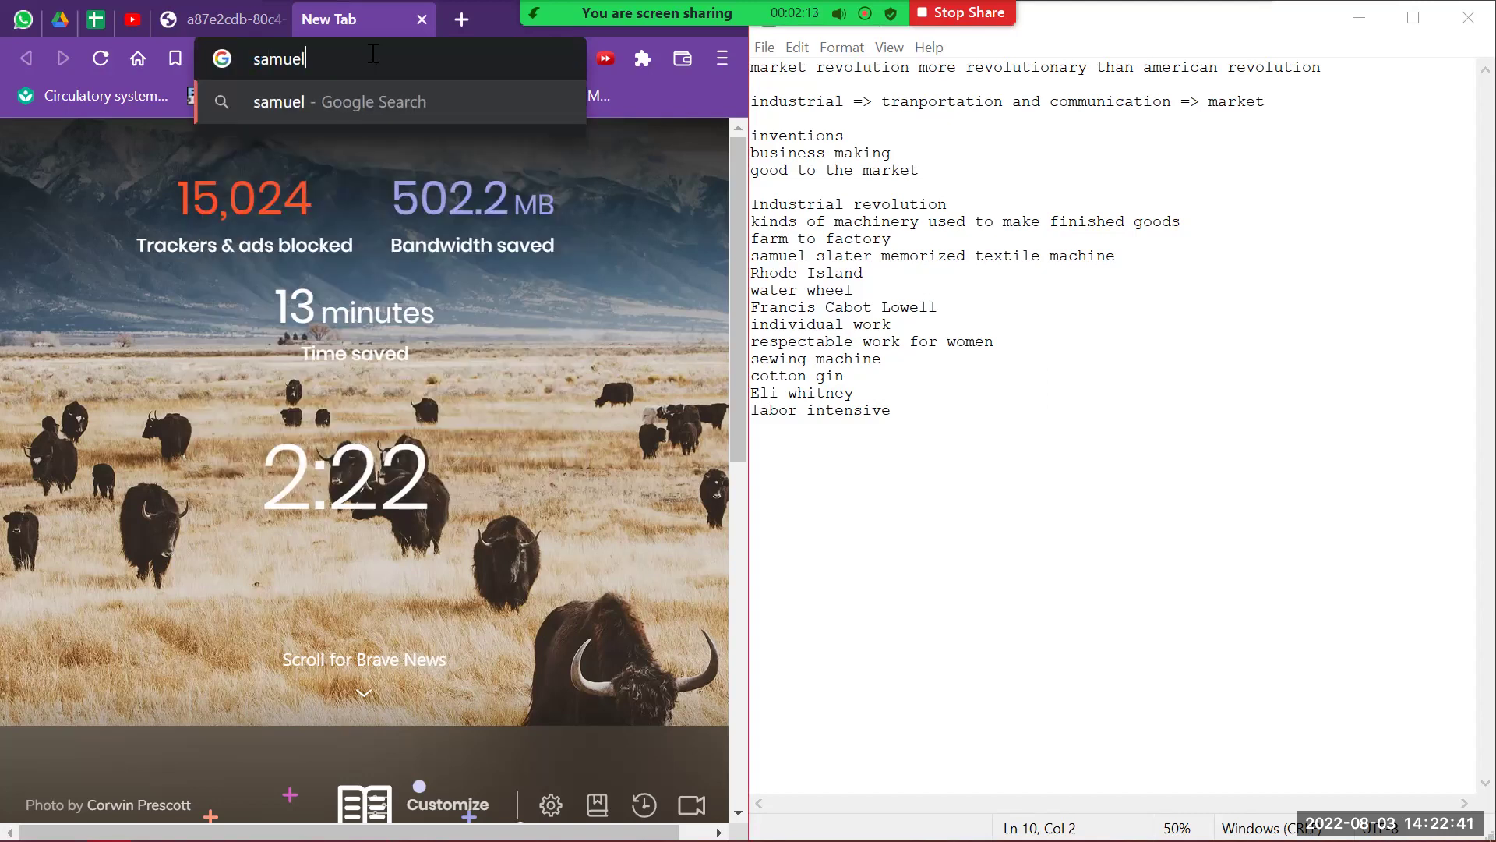
pyautogui.write(' slater')
pyautogui.press('Return')
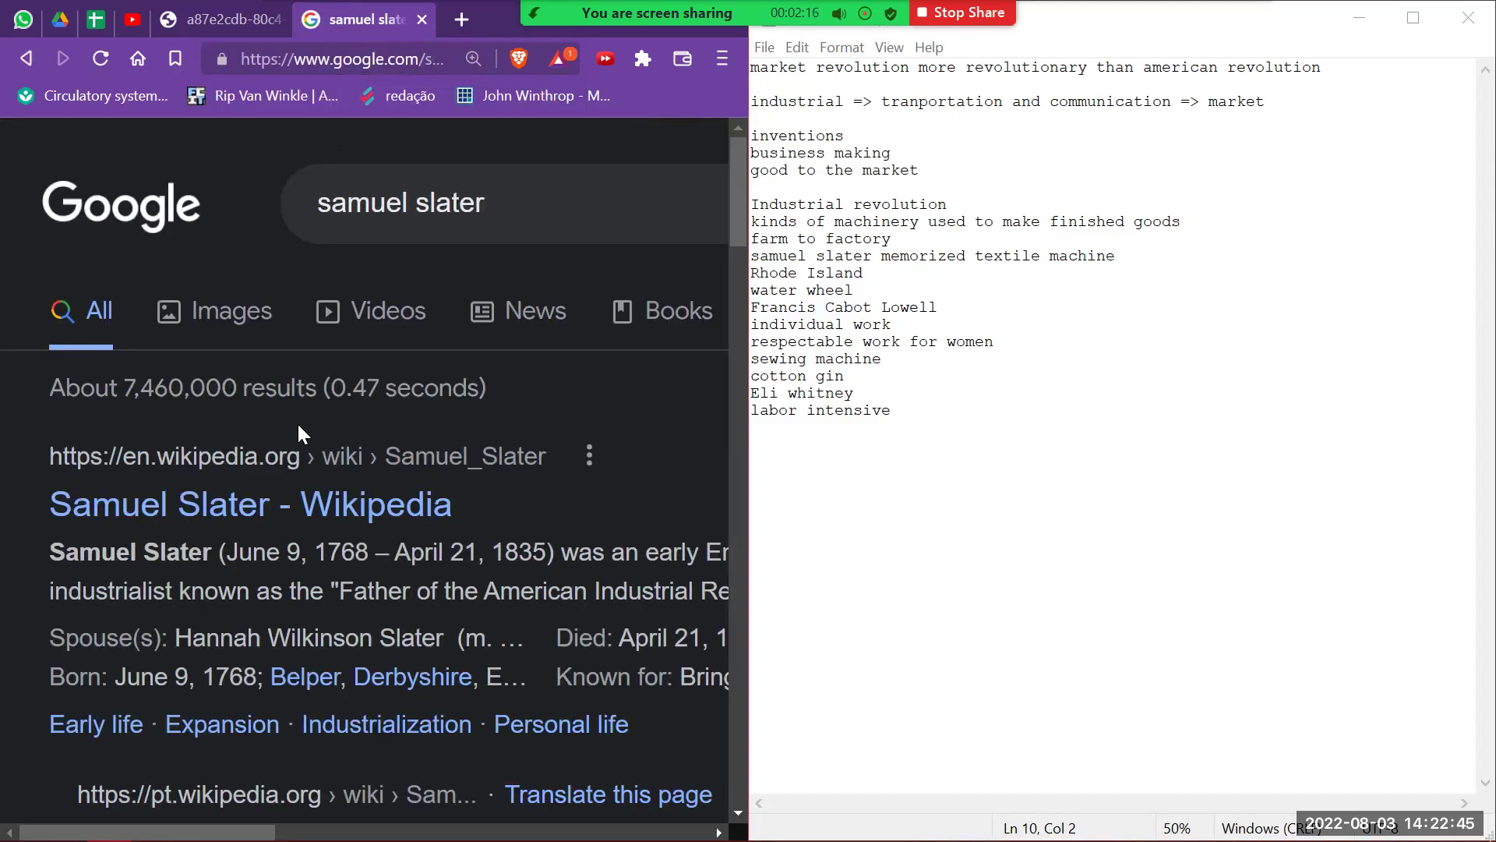
pyautogui.click(308, 502)
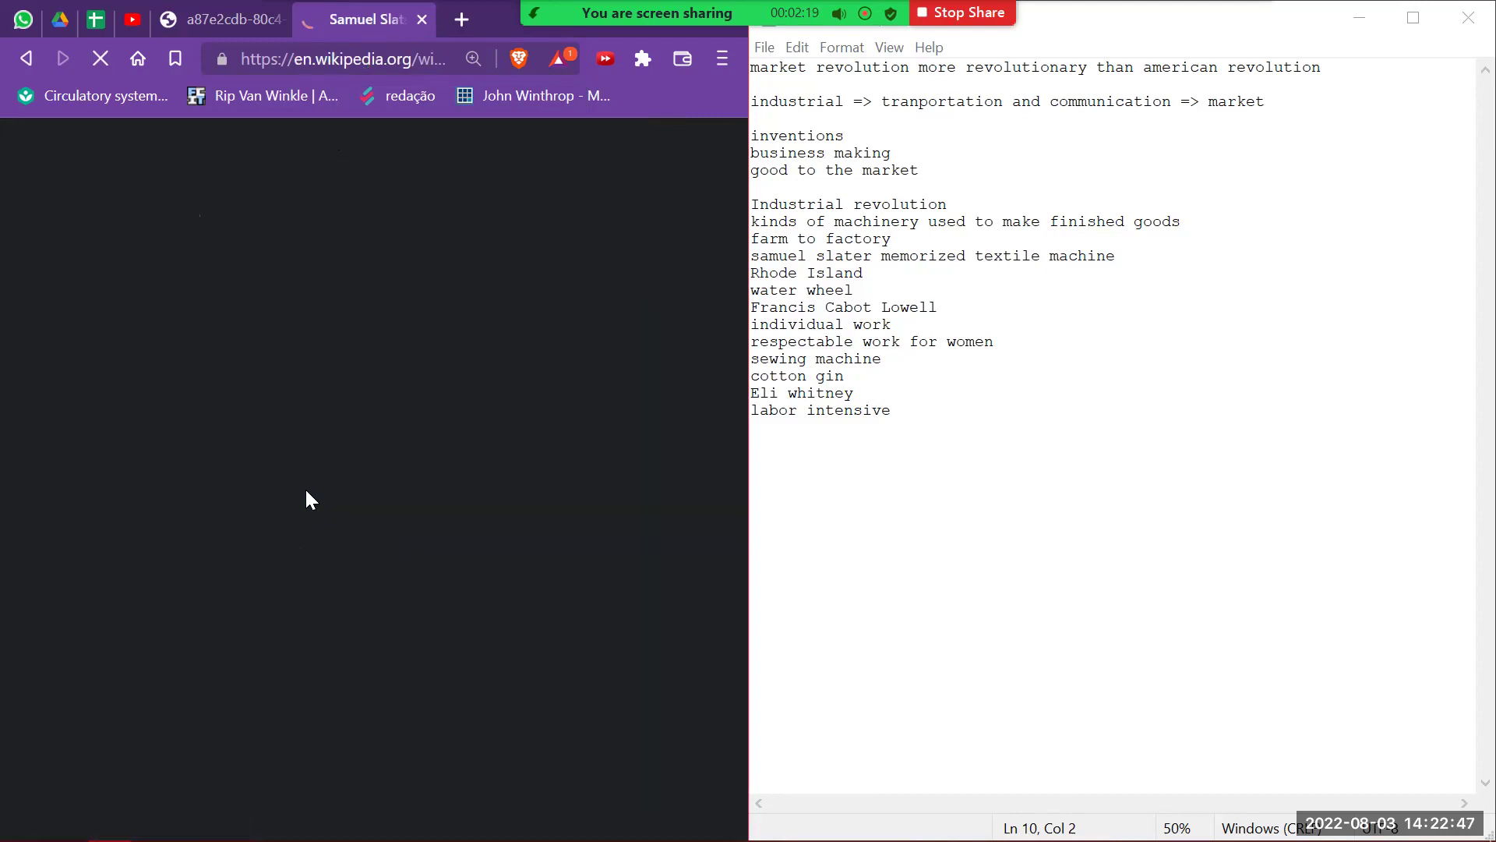
# Maximize the browser and scroll through the Samuel Slater article.
pyautogui.scroll(-2, 306, 489)
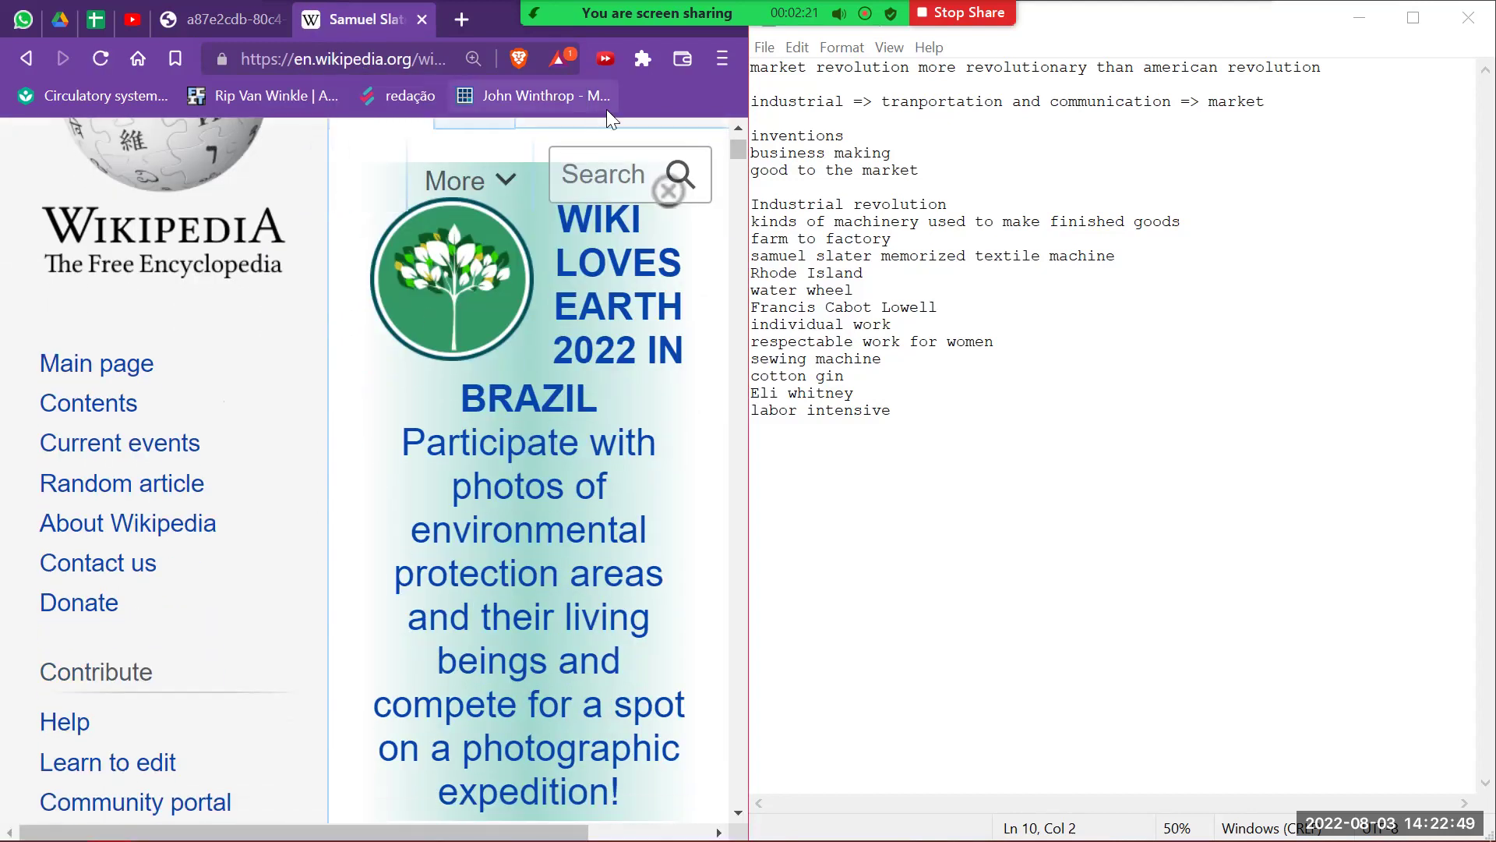
pyautogui.press('super+Up')
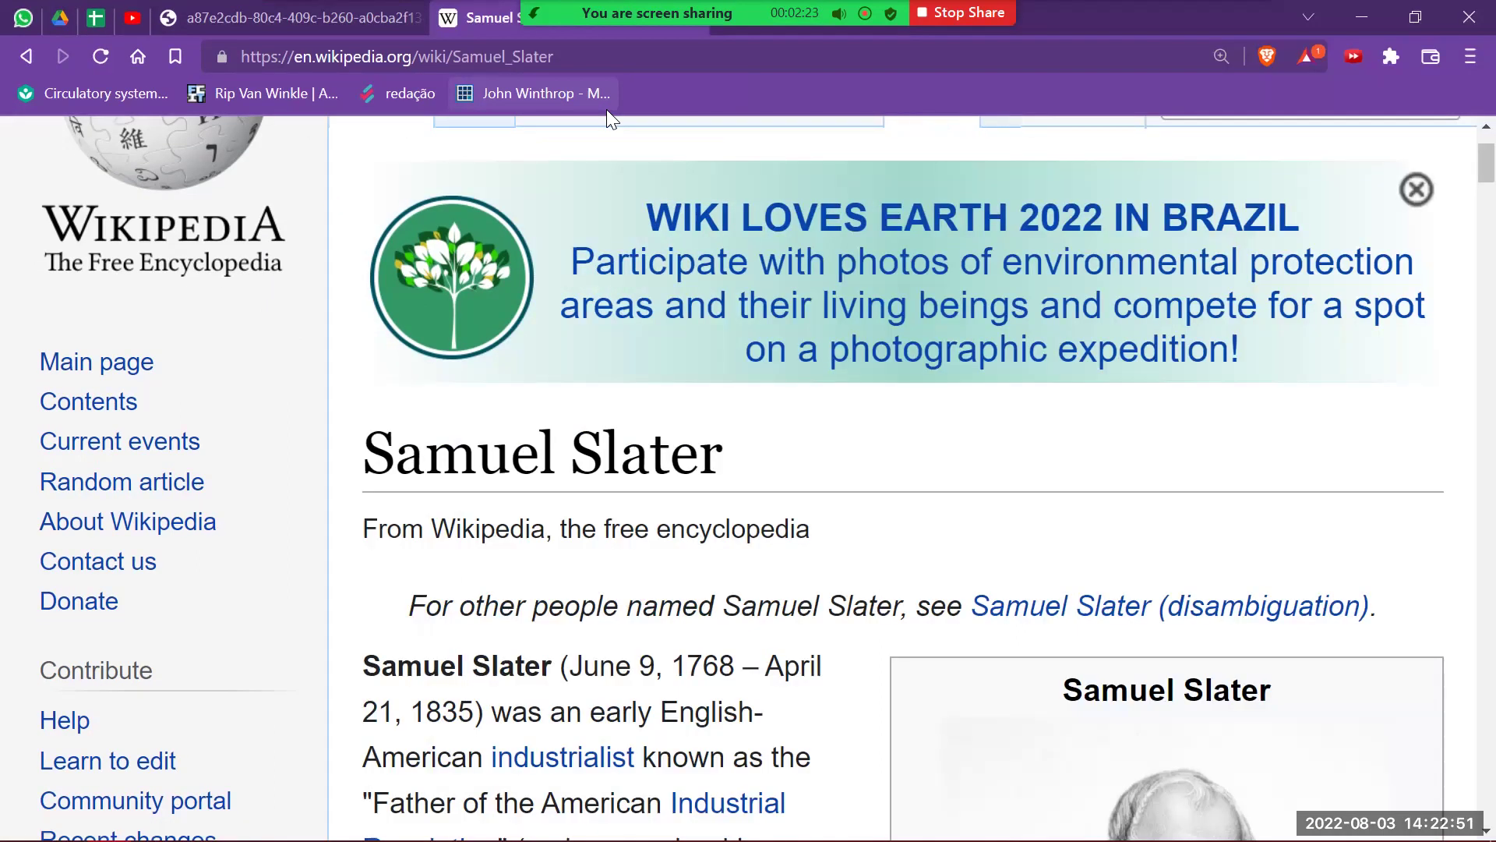
pyautogui.press('super')
pyautogui.click(945, 514)
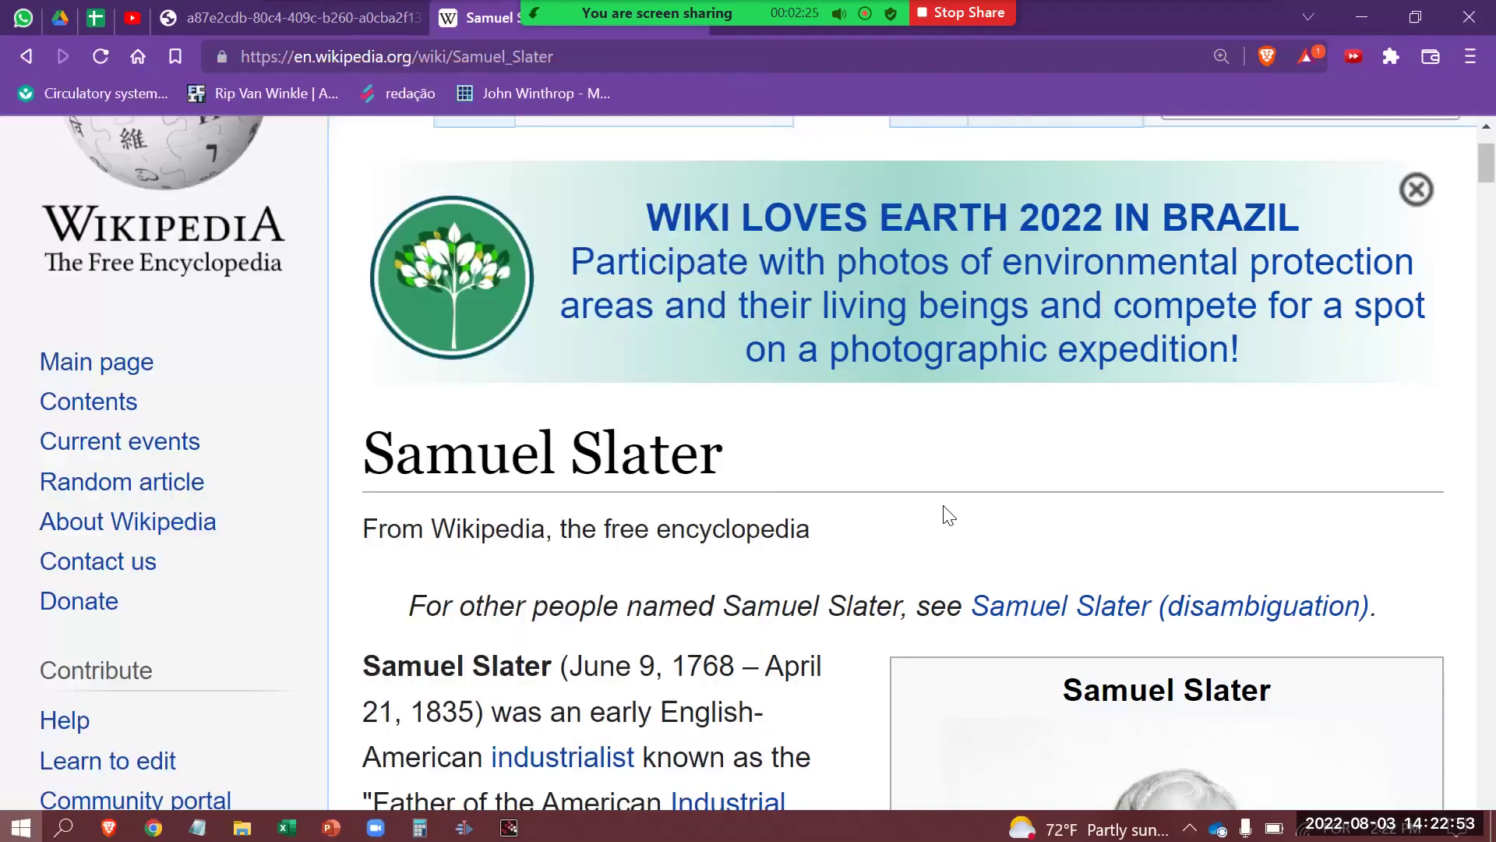
pyautogui.scroll(-5, 946, 515)
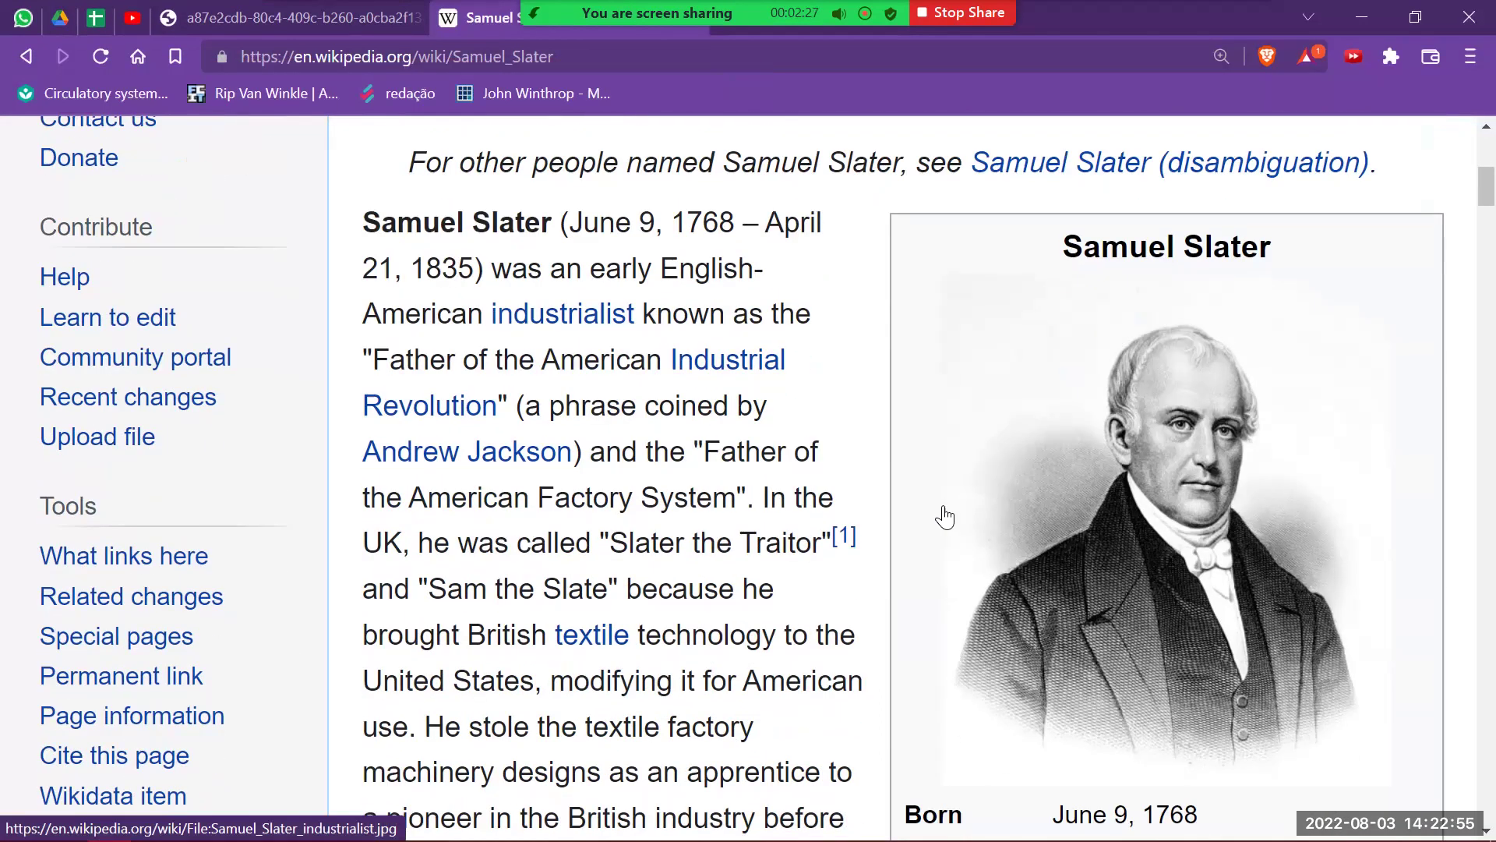
pyautogui.scroll(-2, 945, 515)
pyautogui.scroll(-2, 945, 510)
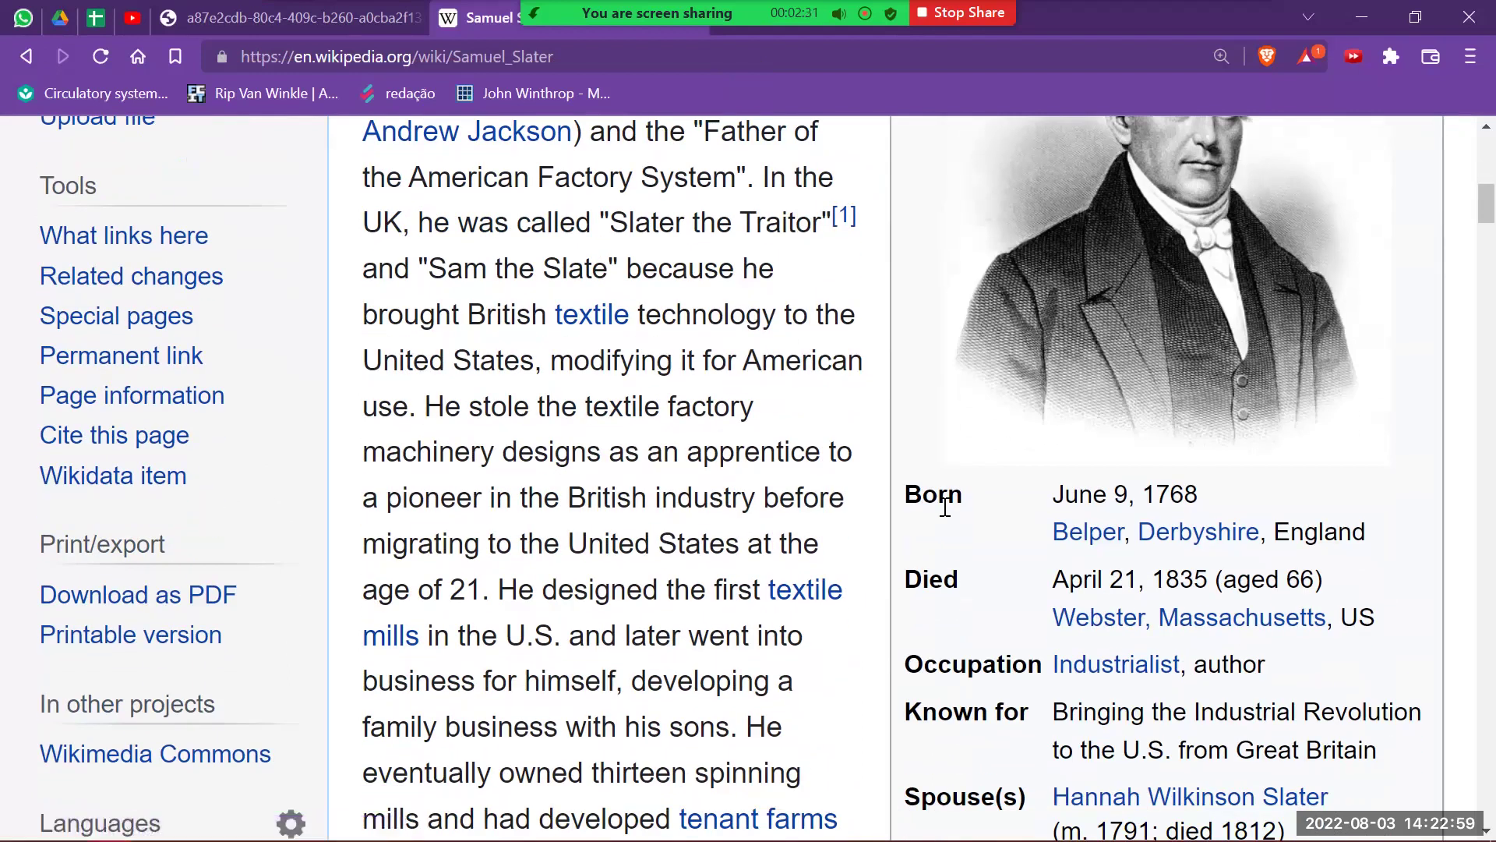
pyautogui.scroll(5, 649, 483)
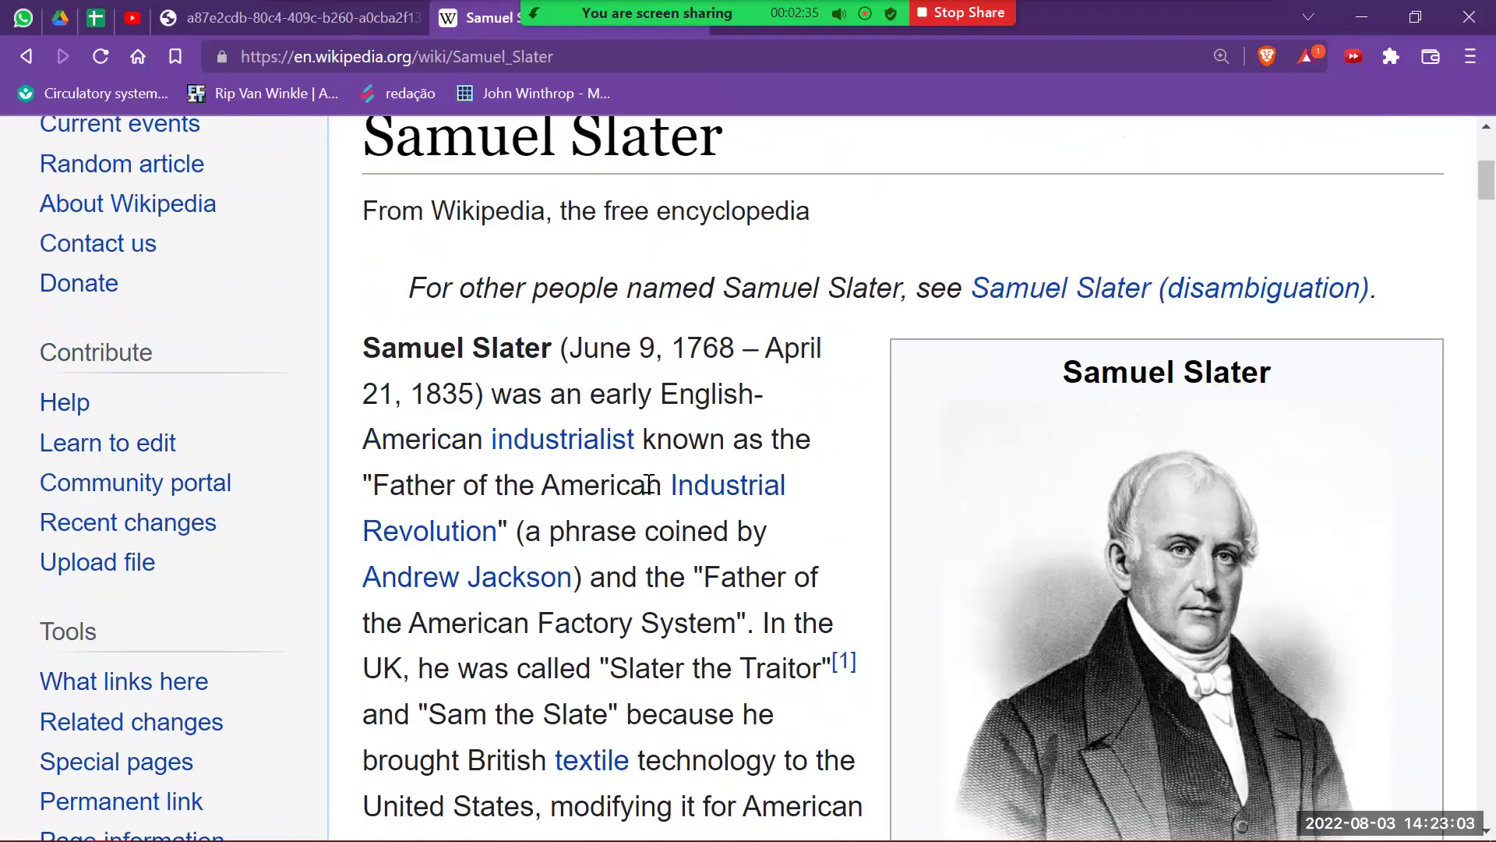
# Snap the Samuel Slater article beside the notes and read the Early life section.
pyautogui.press('super+Left')
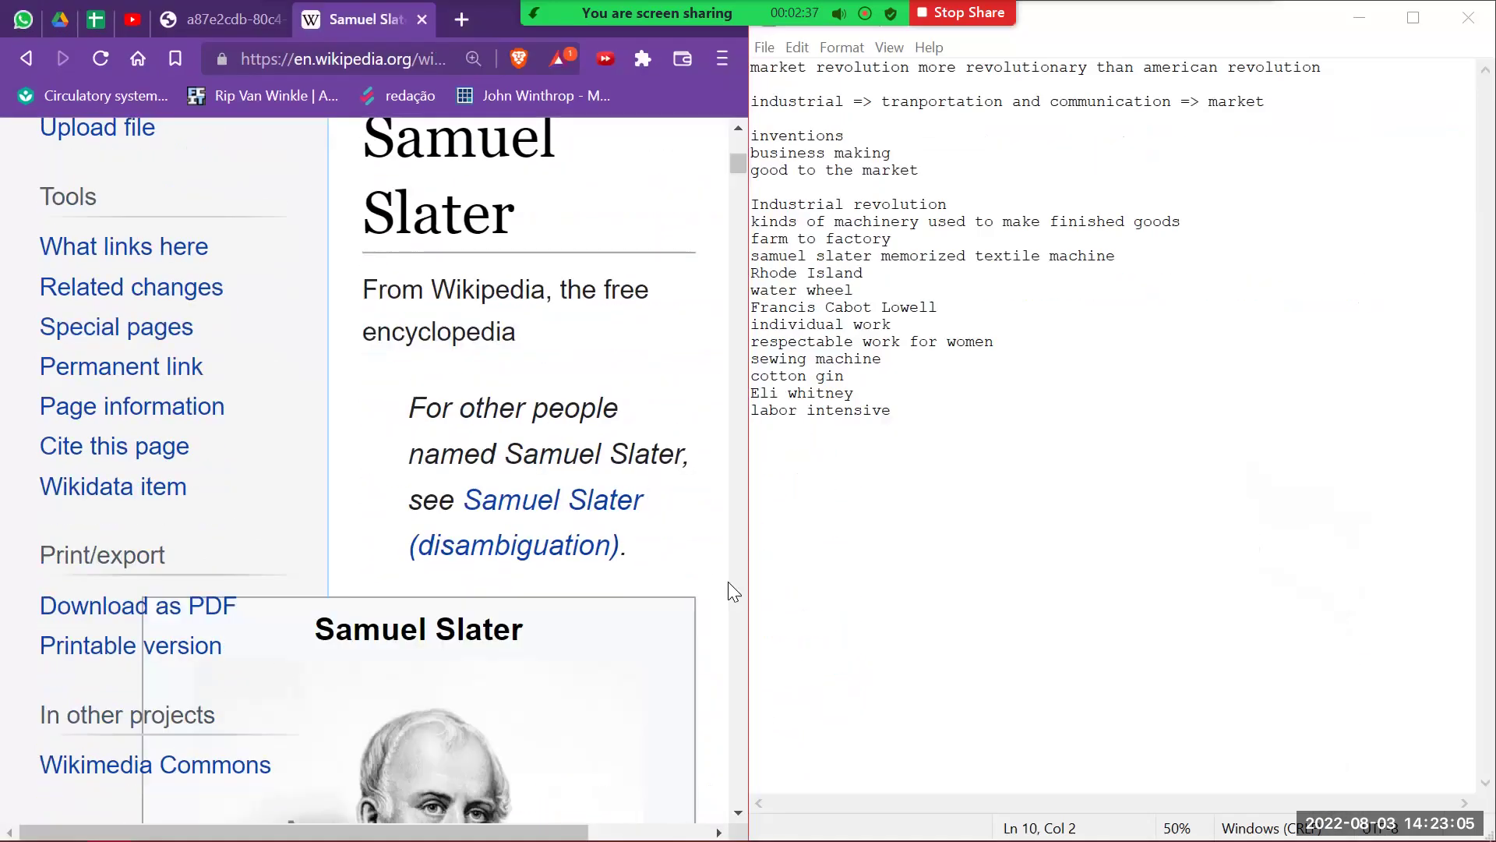
pyautogui.scroll(-15, 392, 431)
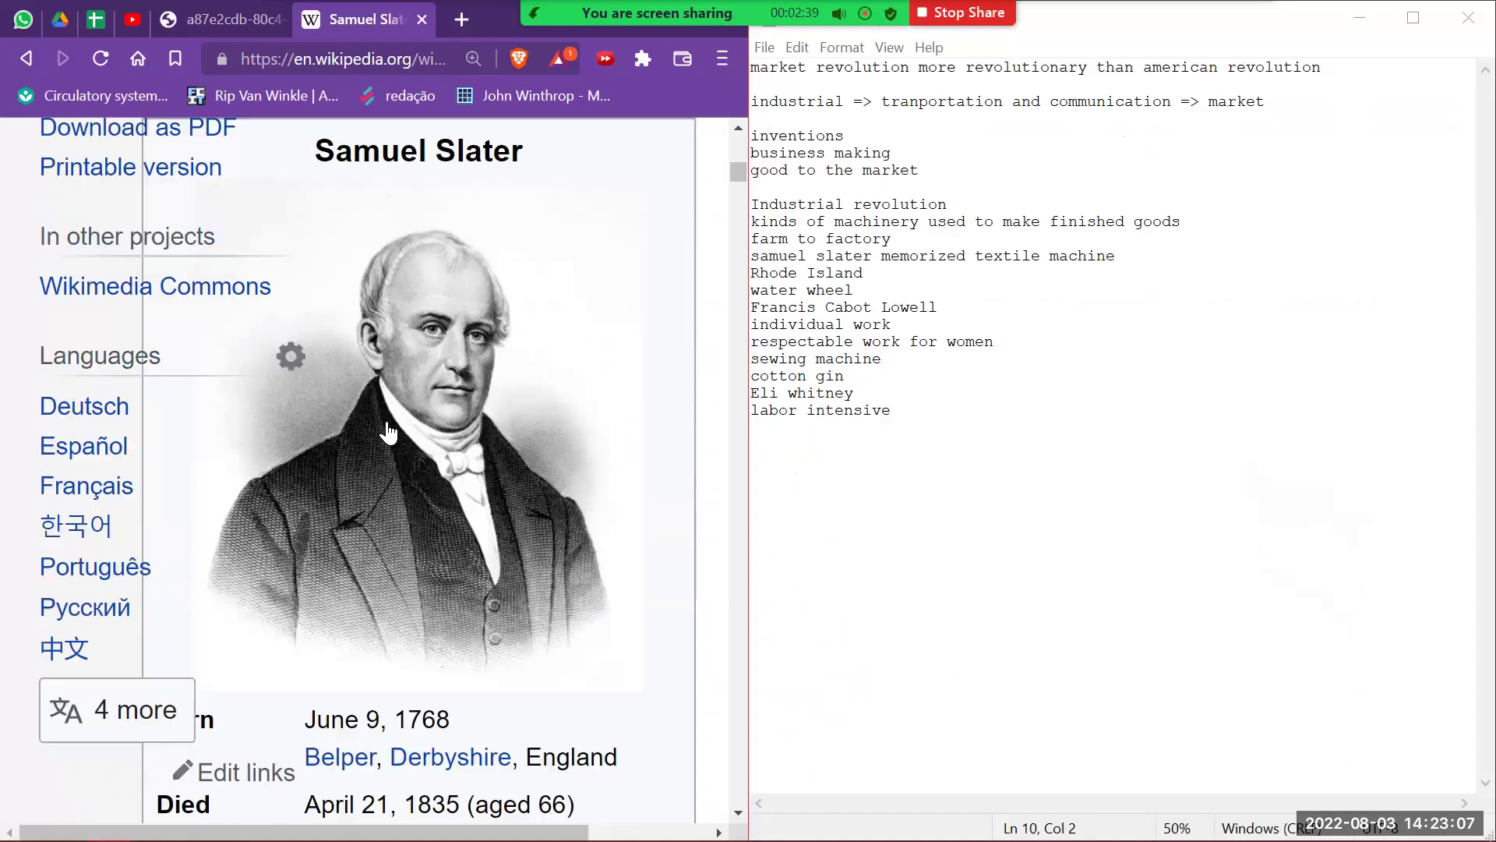
pyautogui.scroll(-4, 392, 431)
pyautogui.scroll(-6, 388, 421)
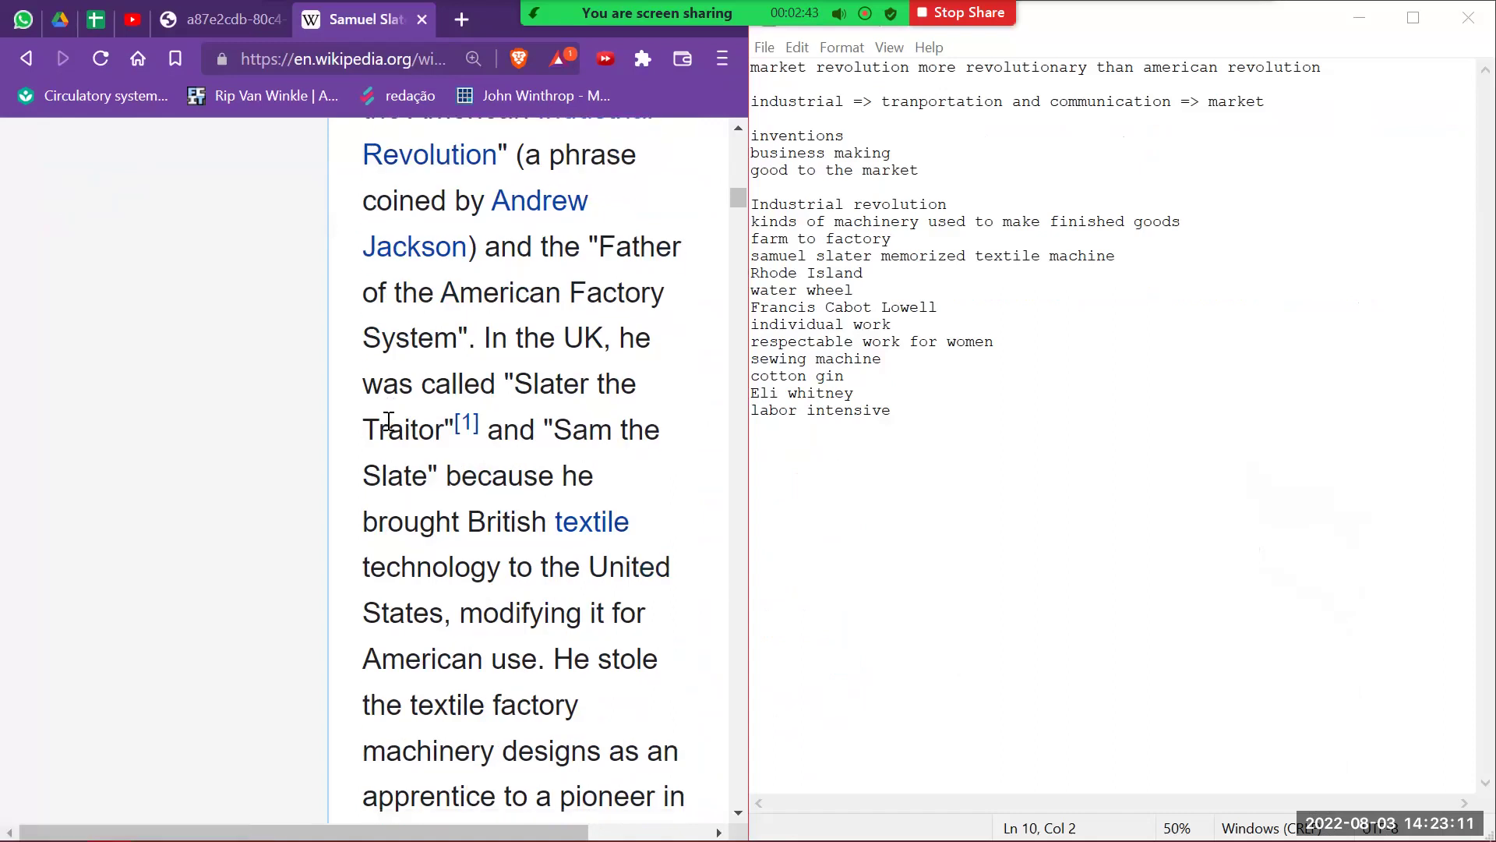
pyautogui.scroll(2, 388, 421)
pyautogui.scroll(1, 388, 421)
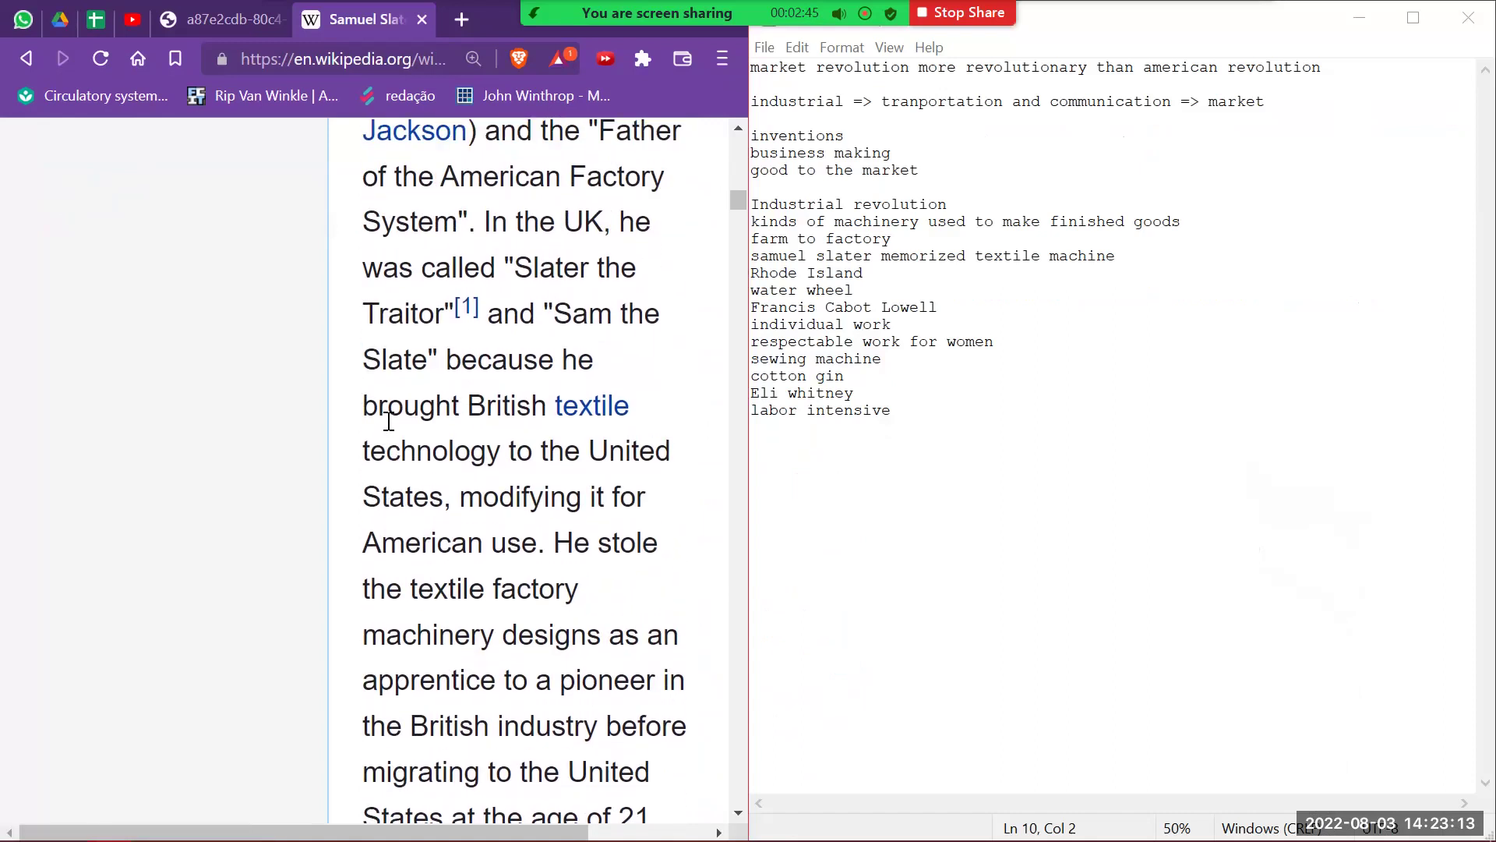
pyautogui.scroll(5, 388, 422)
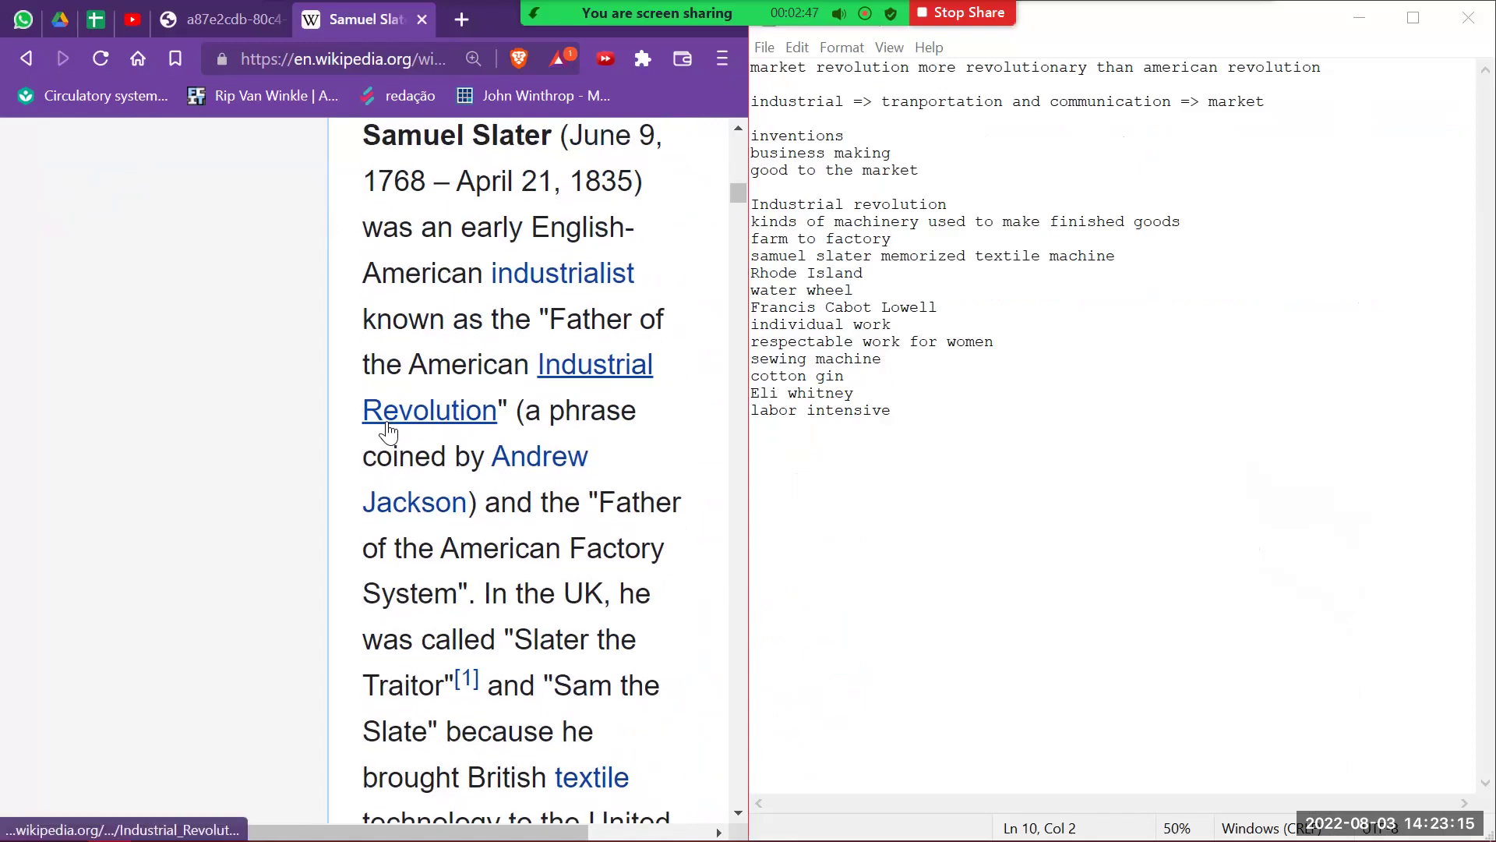
pyautogui.scroll(-2, 388, 422)
pyautogui.scroll(-8, 526, 481)
pyautogui.scroll(-5, 527, 481)
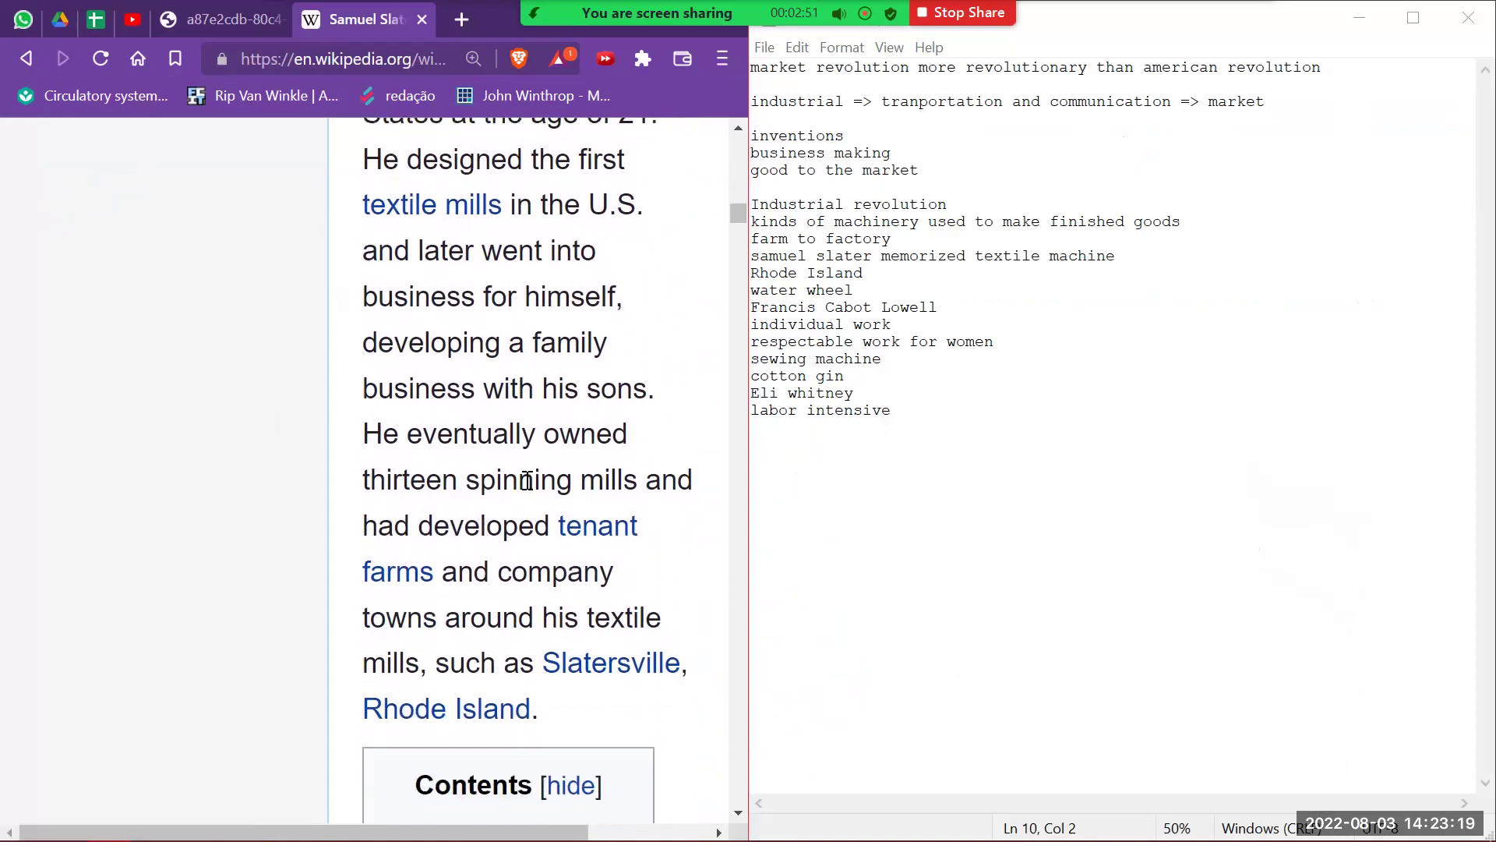
pyautogui.scroll(-18, 527, 481)
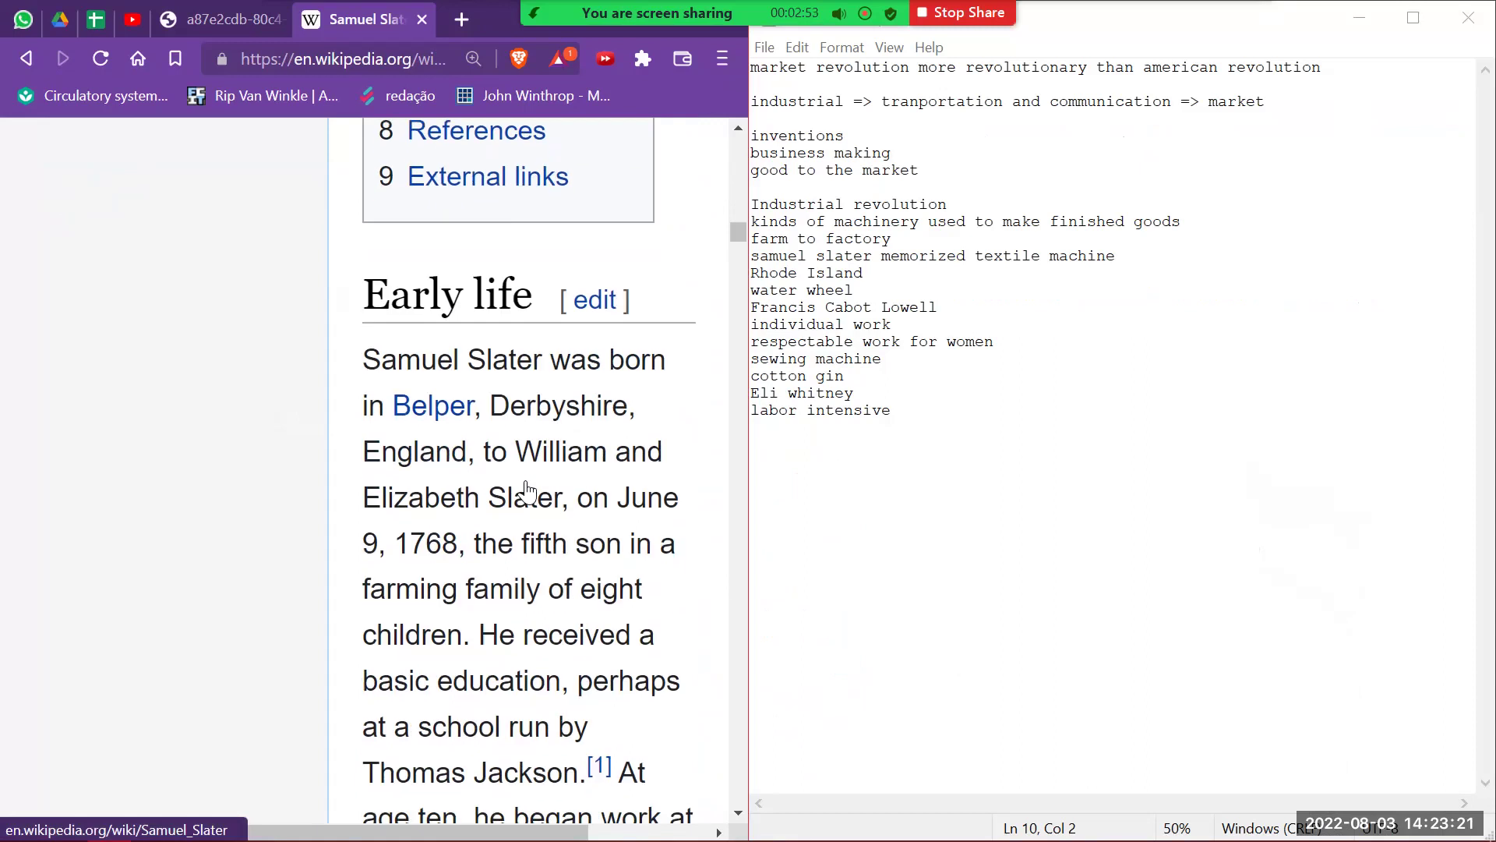
pyautogui.scroll(-9, 527, 481)
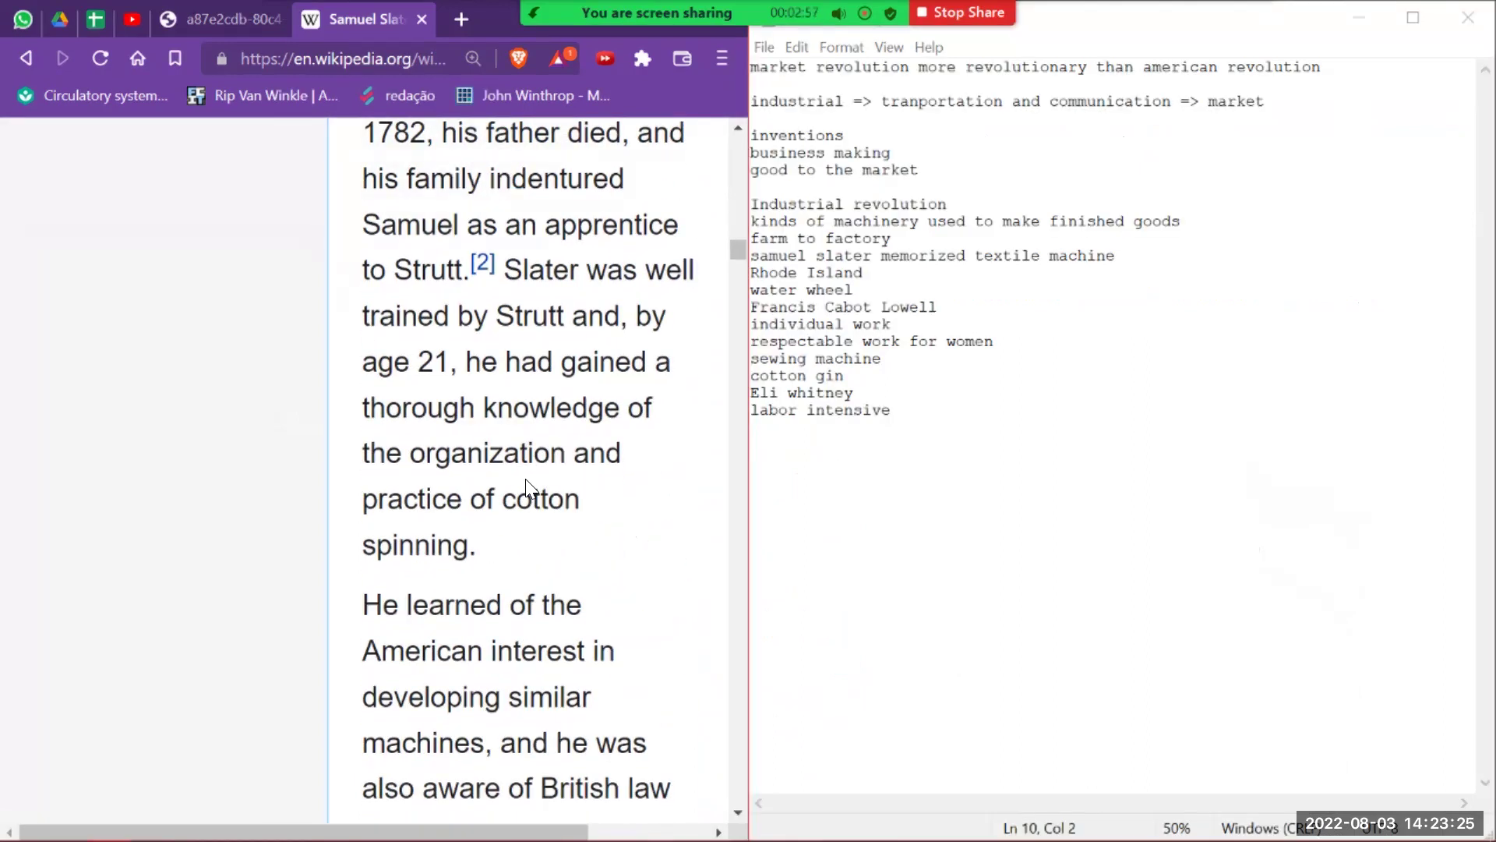
pyautogui.scroll(-9, 525, 478)
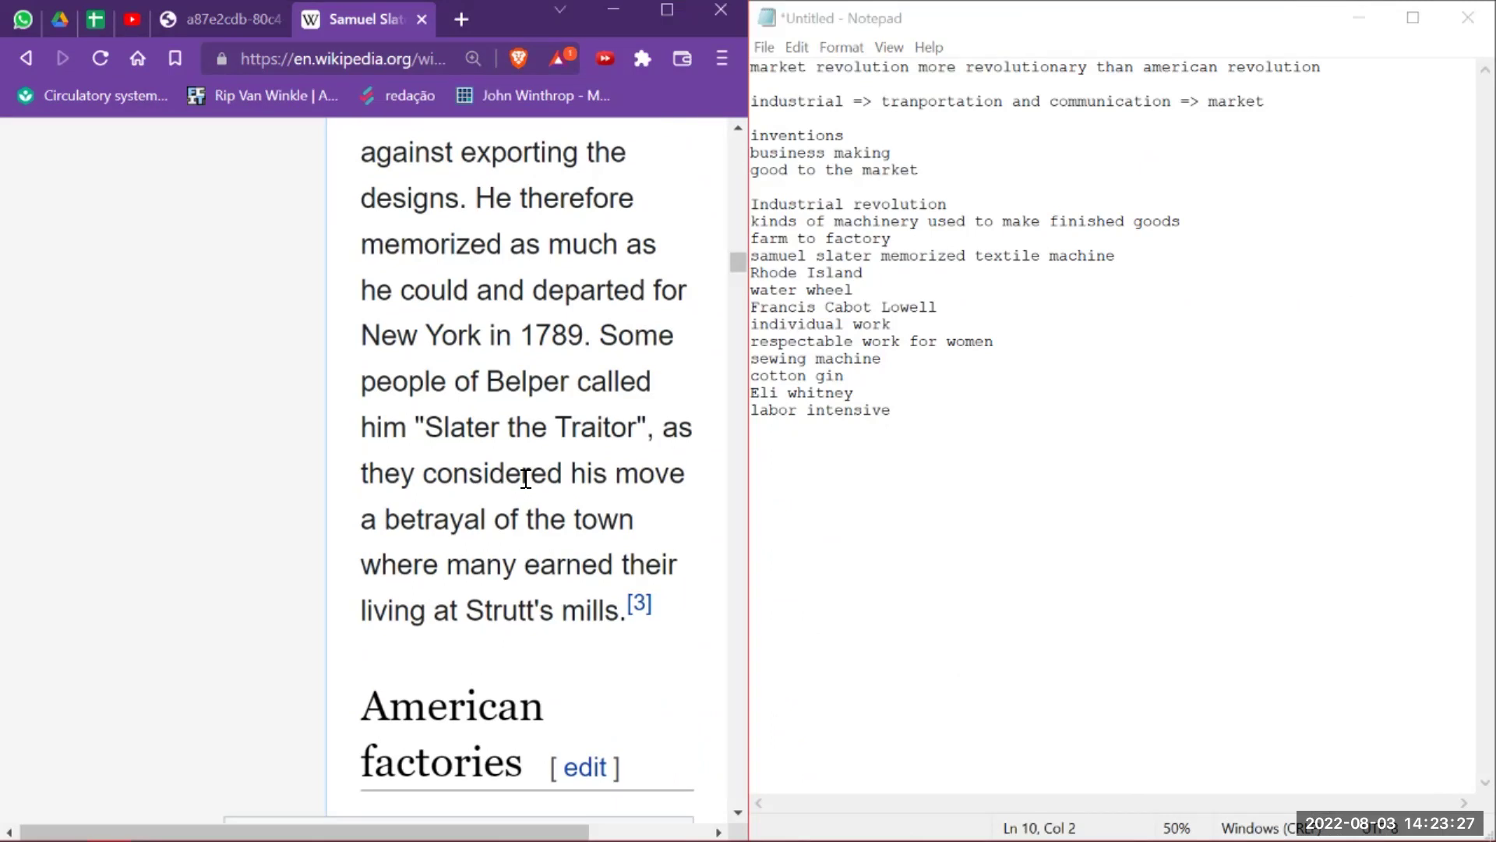
pyautogui.scroll(2, 525, 478)
pyautogui.scroll(2, 526, 479)
# Check against the WhatsApp whiteboard image, then close the Samuel Slater tab.
pyautogui.hotkey('ctrl', 'shift', 'Tab')
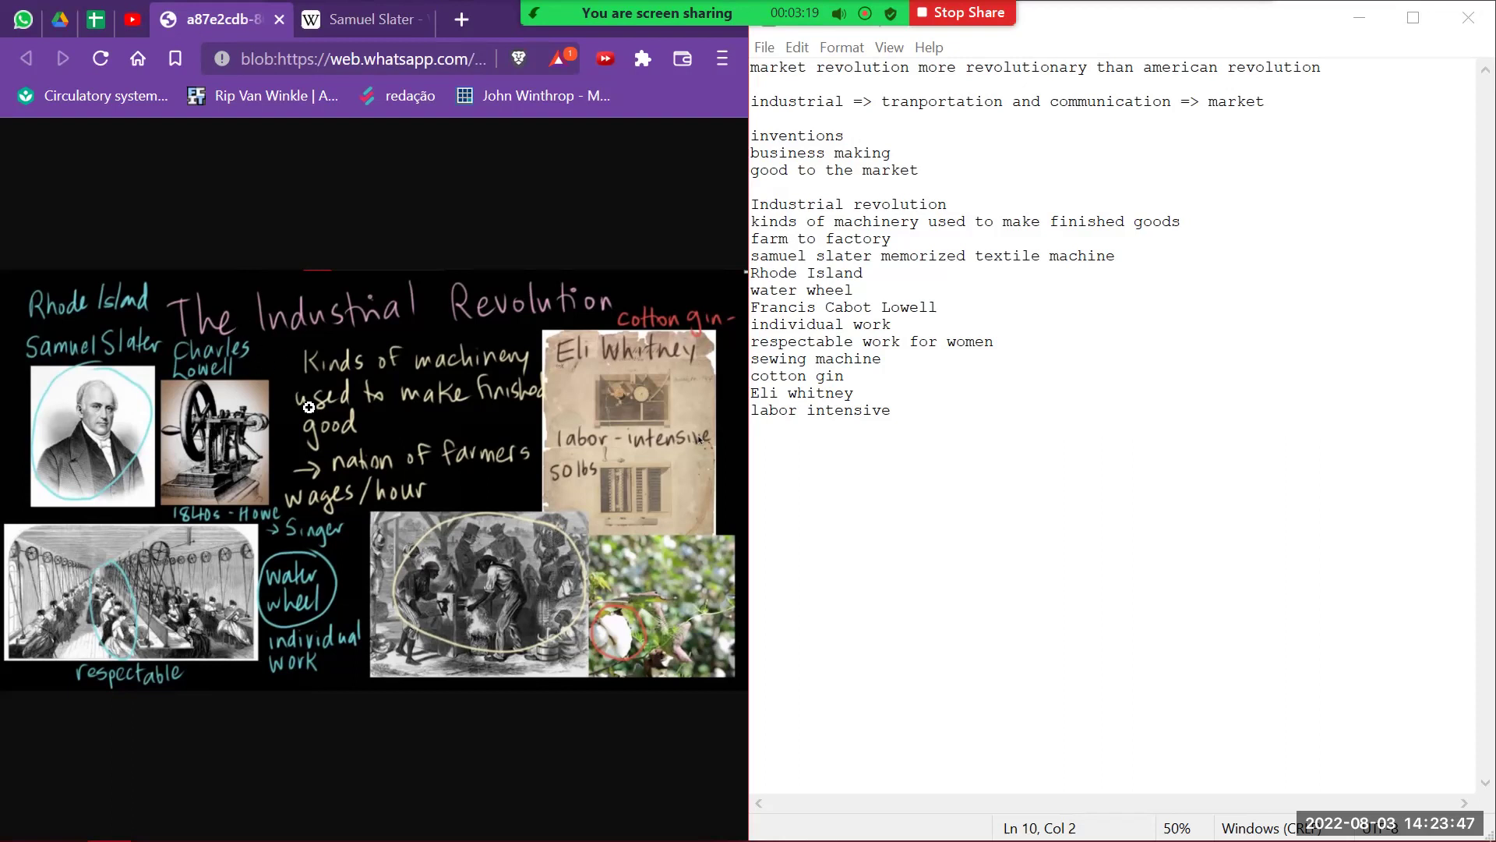
pyautogui.click(349, 23)
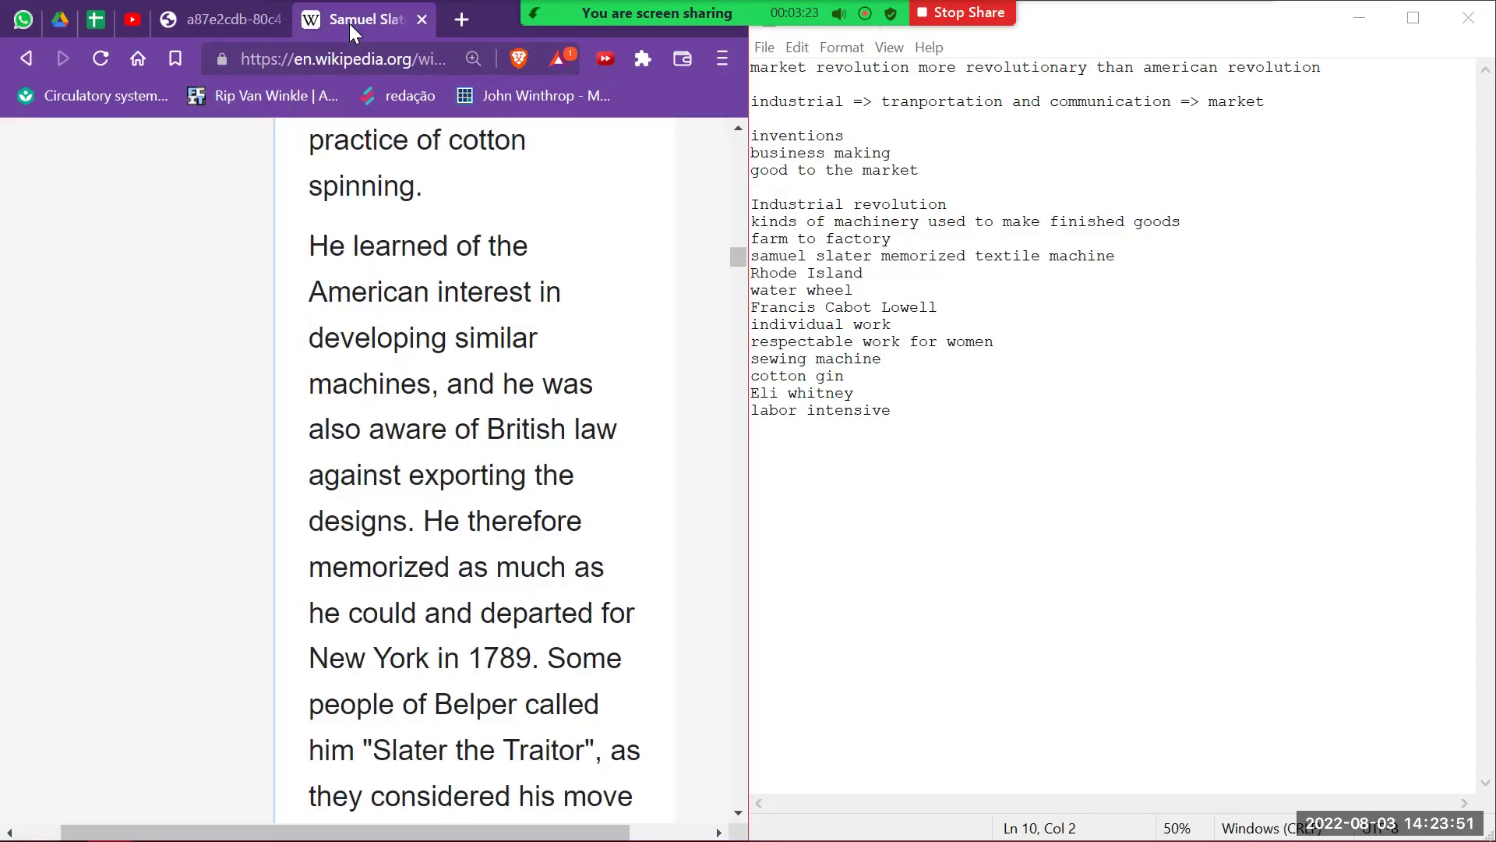
pyautogui.hotkey('ctrl', 'w')
# Search Google for 'francis cabot lowell' and open his Wikipedia article.
pyautogui.hotkey('ctrl', 't')
pyautogui.write('c')
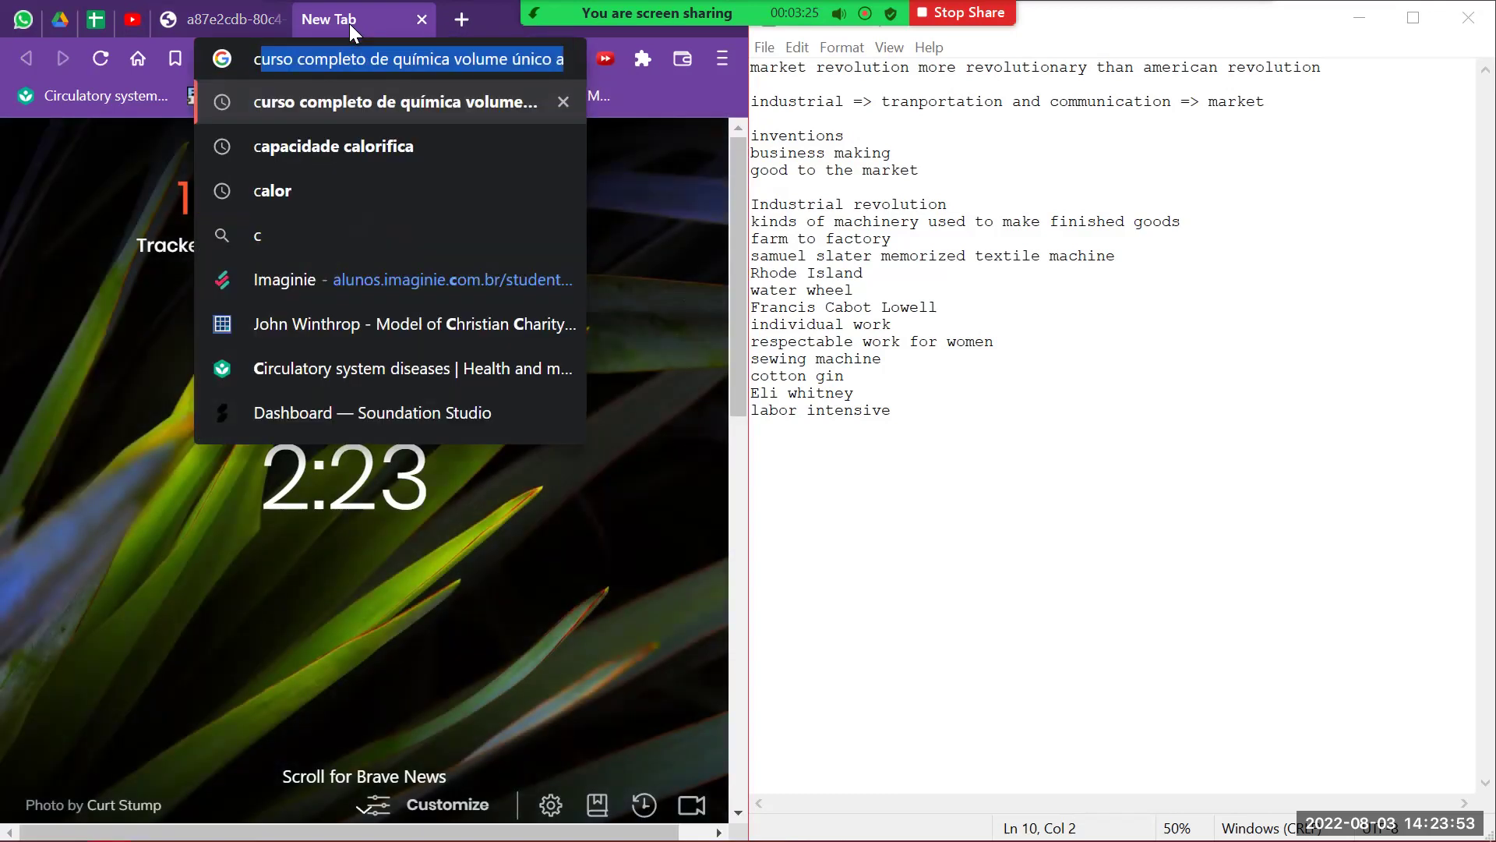
pyautogui.press('Escape')
pyautogui.write('francis cabo')
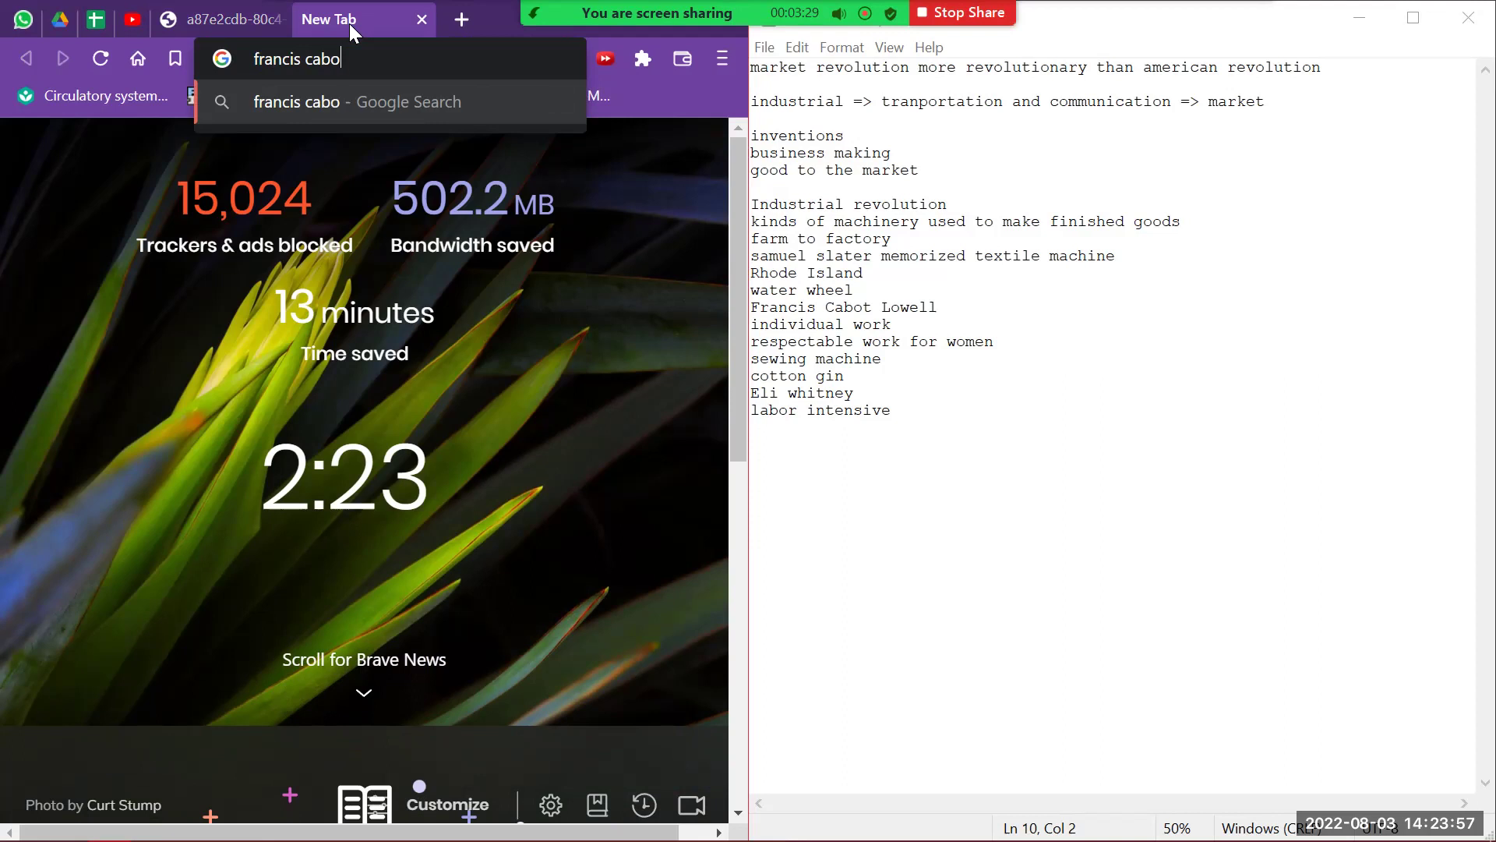
pyautogui.write('lowe')
pyautogui.press('Return')
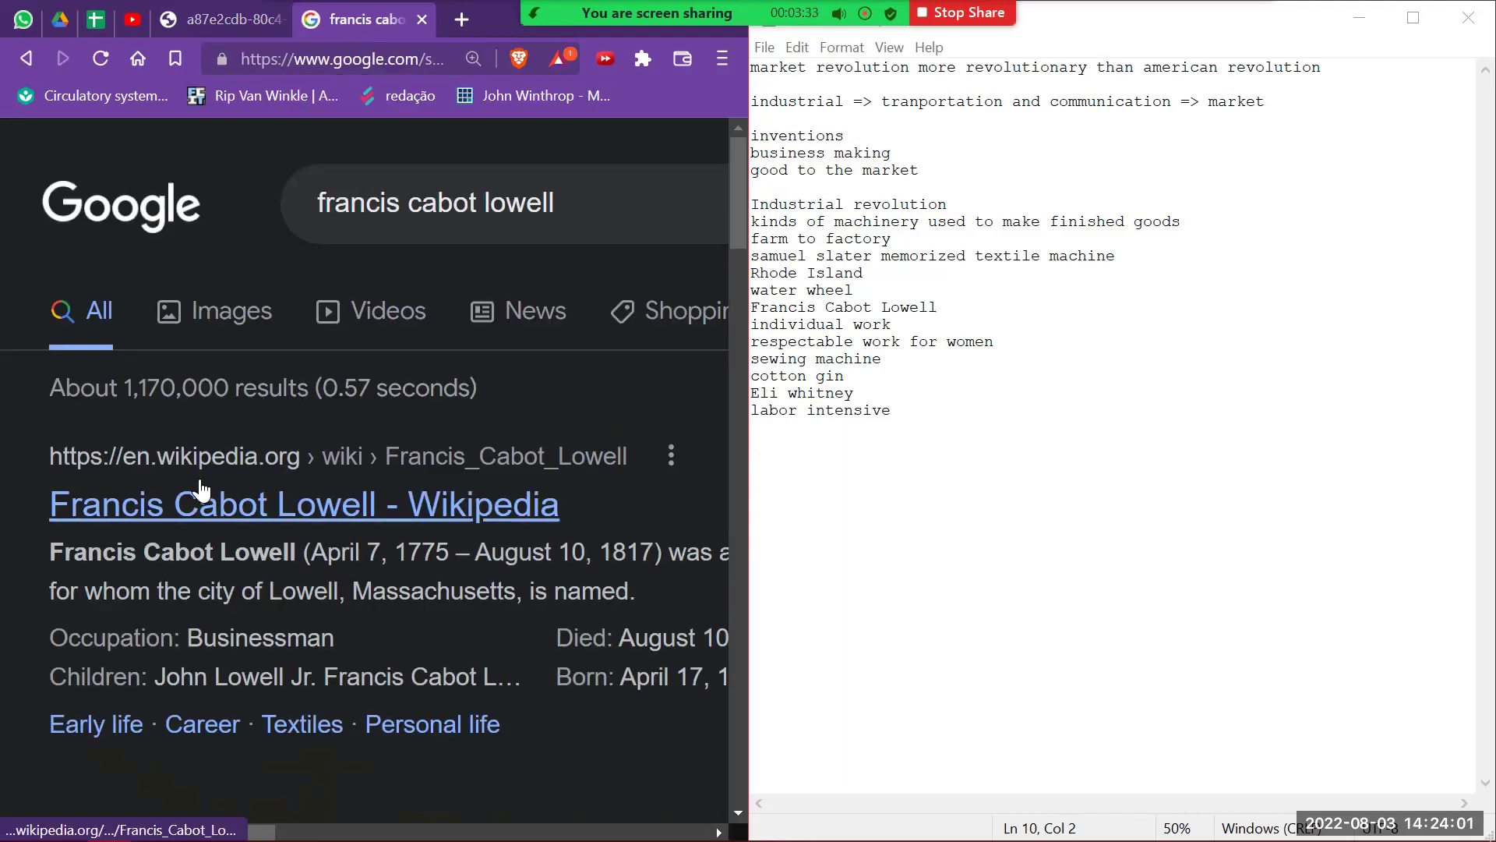
pyautogui.click(200, 483)
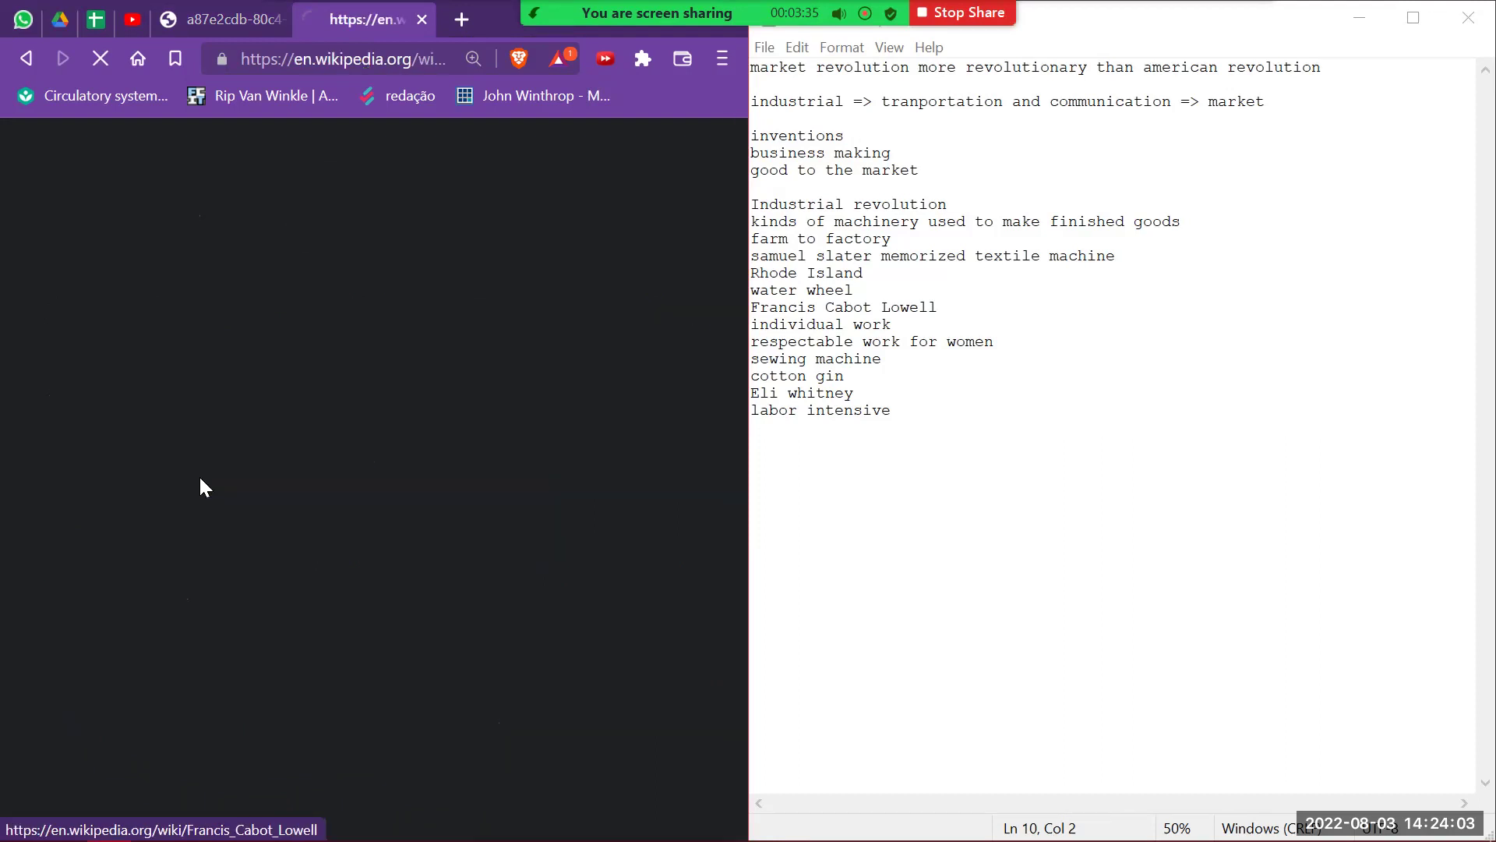
# Maximize the browser and read through Lowell's career and textile mill history.
pyautogui.scroll(-5, 199, 477)
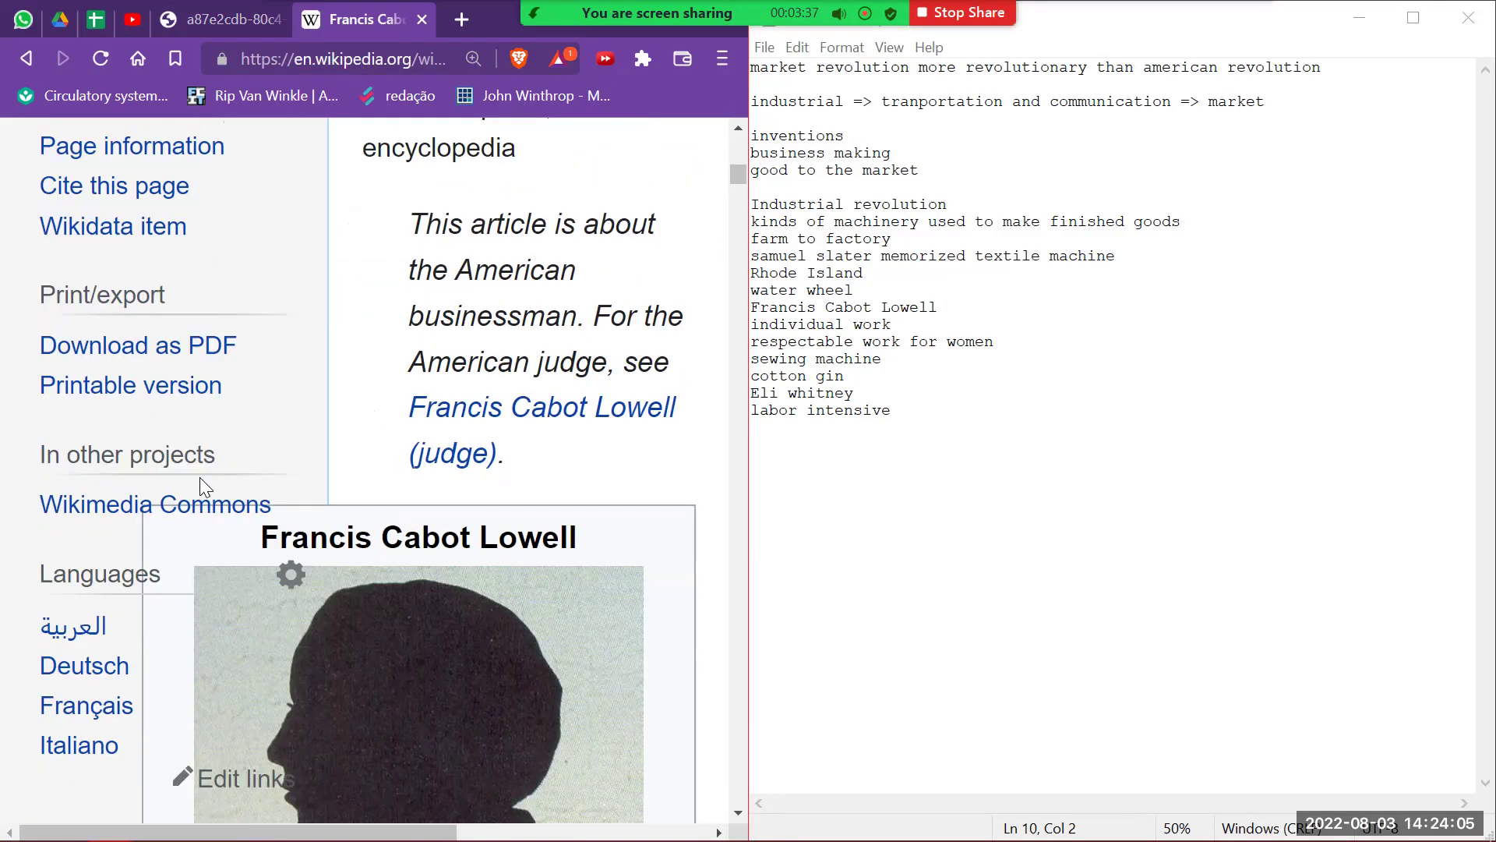
pyautogui.press('super+Up')
pyautogui.scroll(-5, 818, 483)
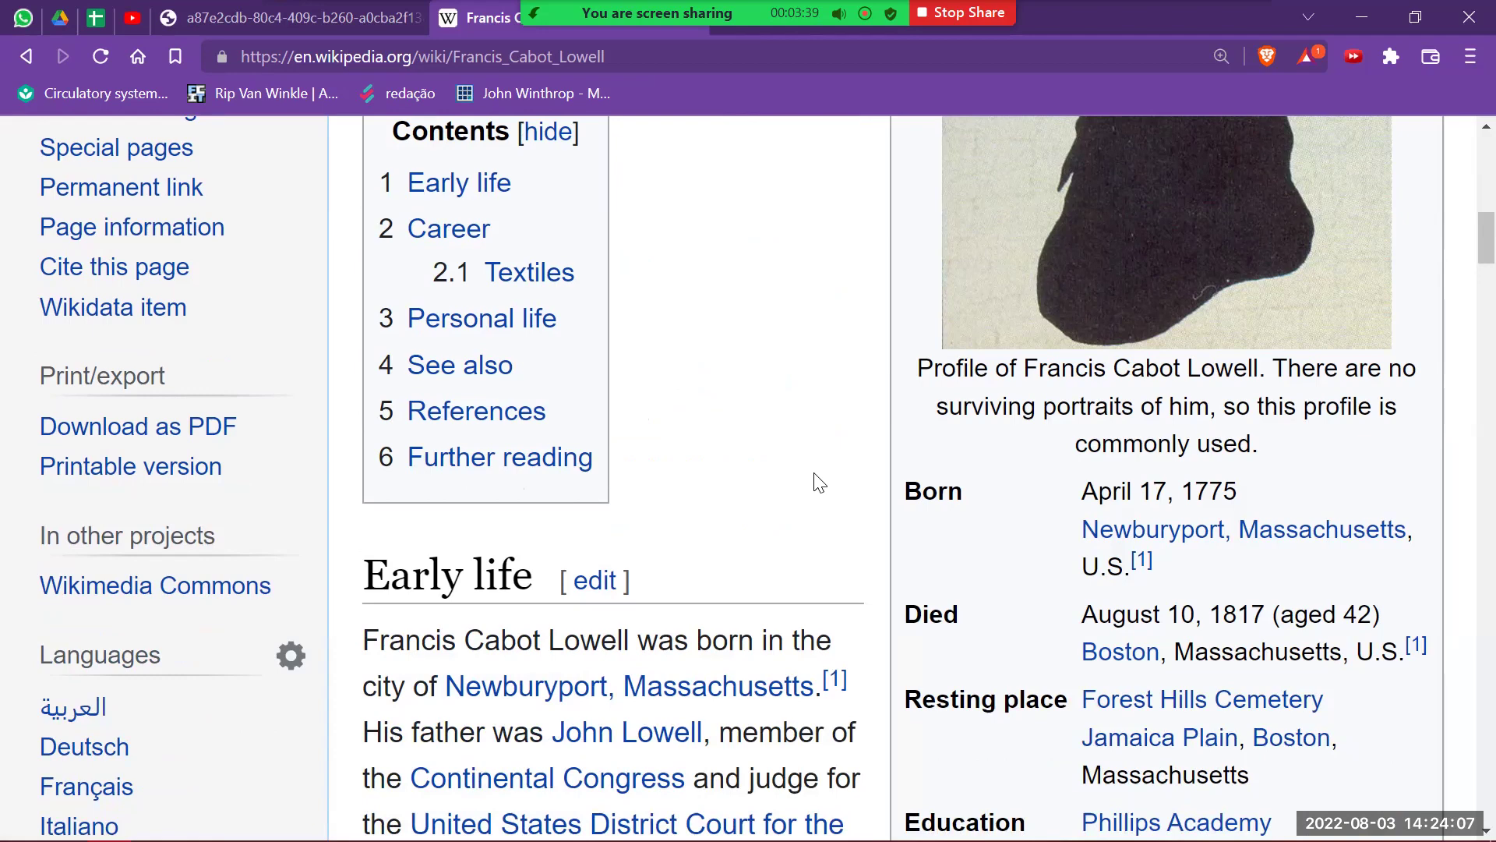
pyautogui.scroll(4, 818, 483)
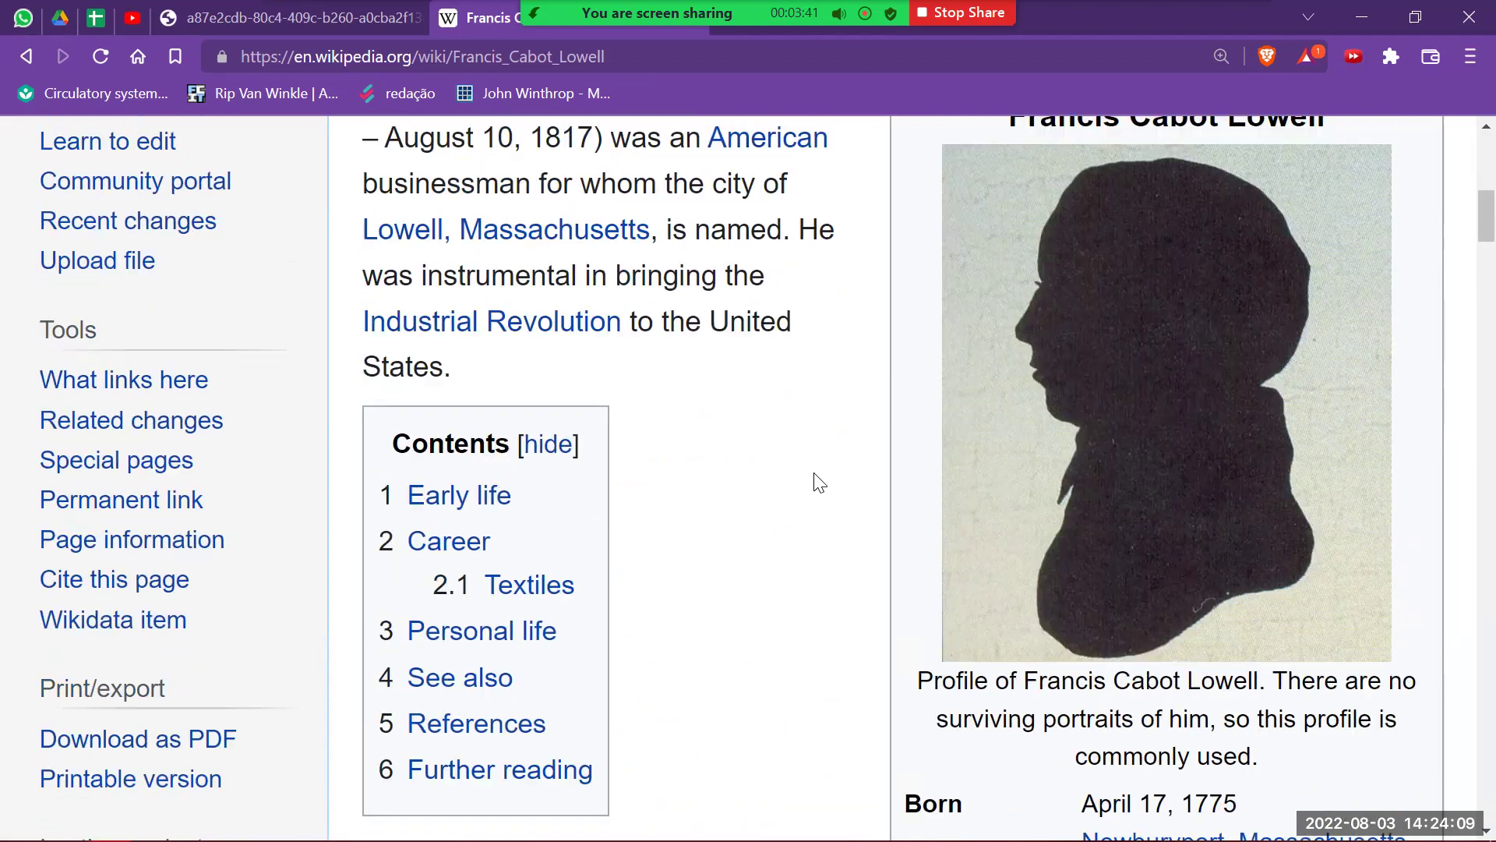
pyautogui.scroll(-2, 819, 484)
pyautogui.scroll(-7, 1161, 635)
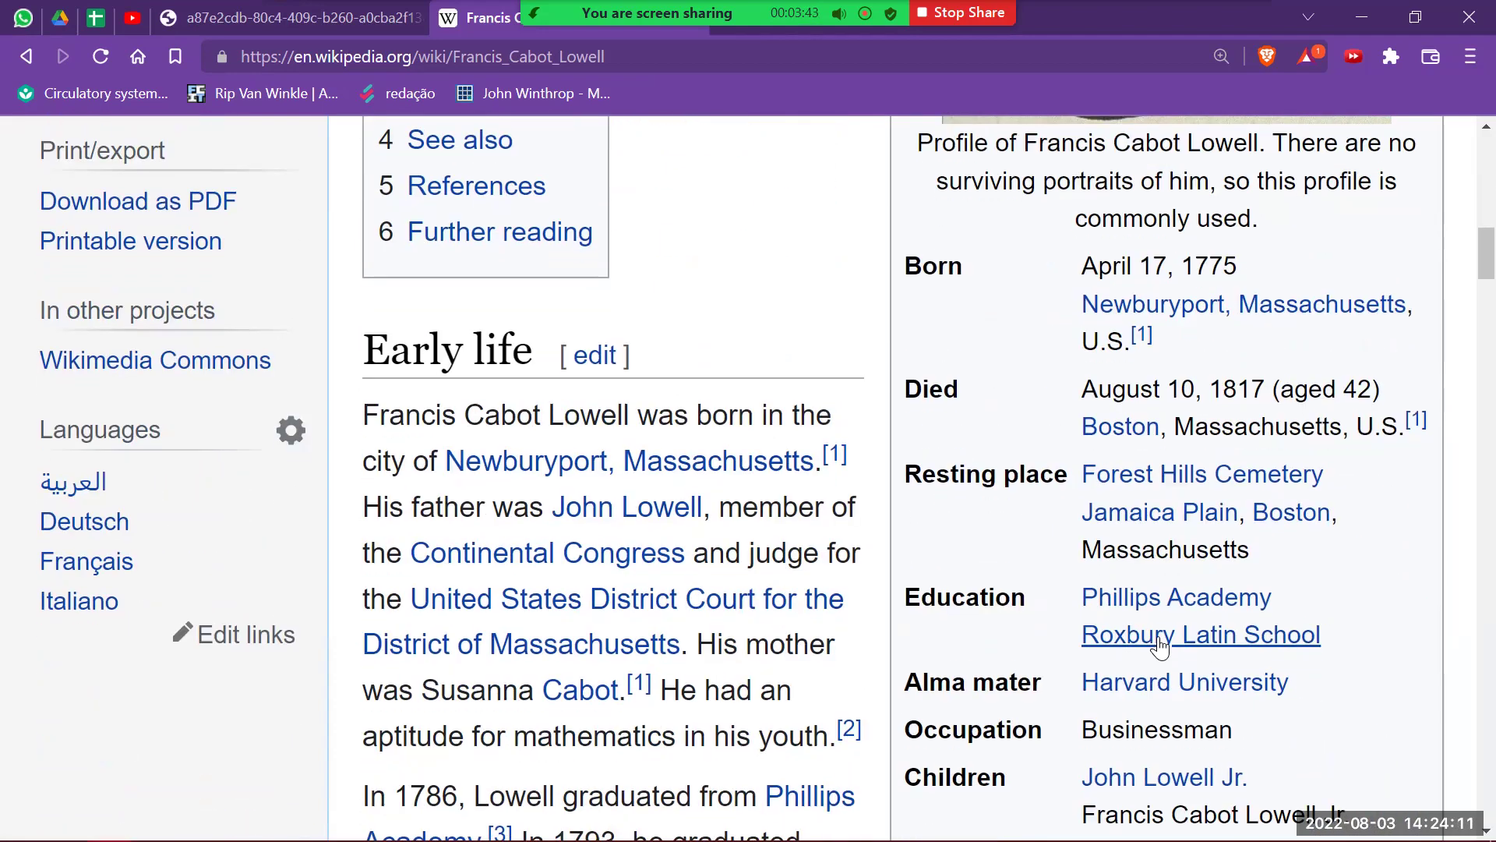
pyautogui.scroll(-10, 1161, 637)
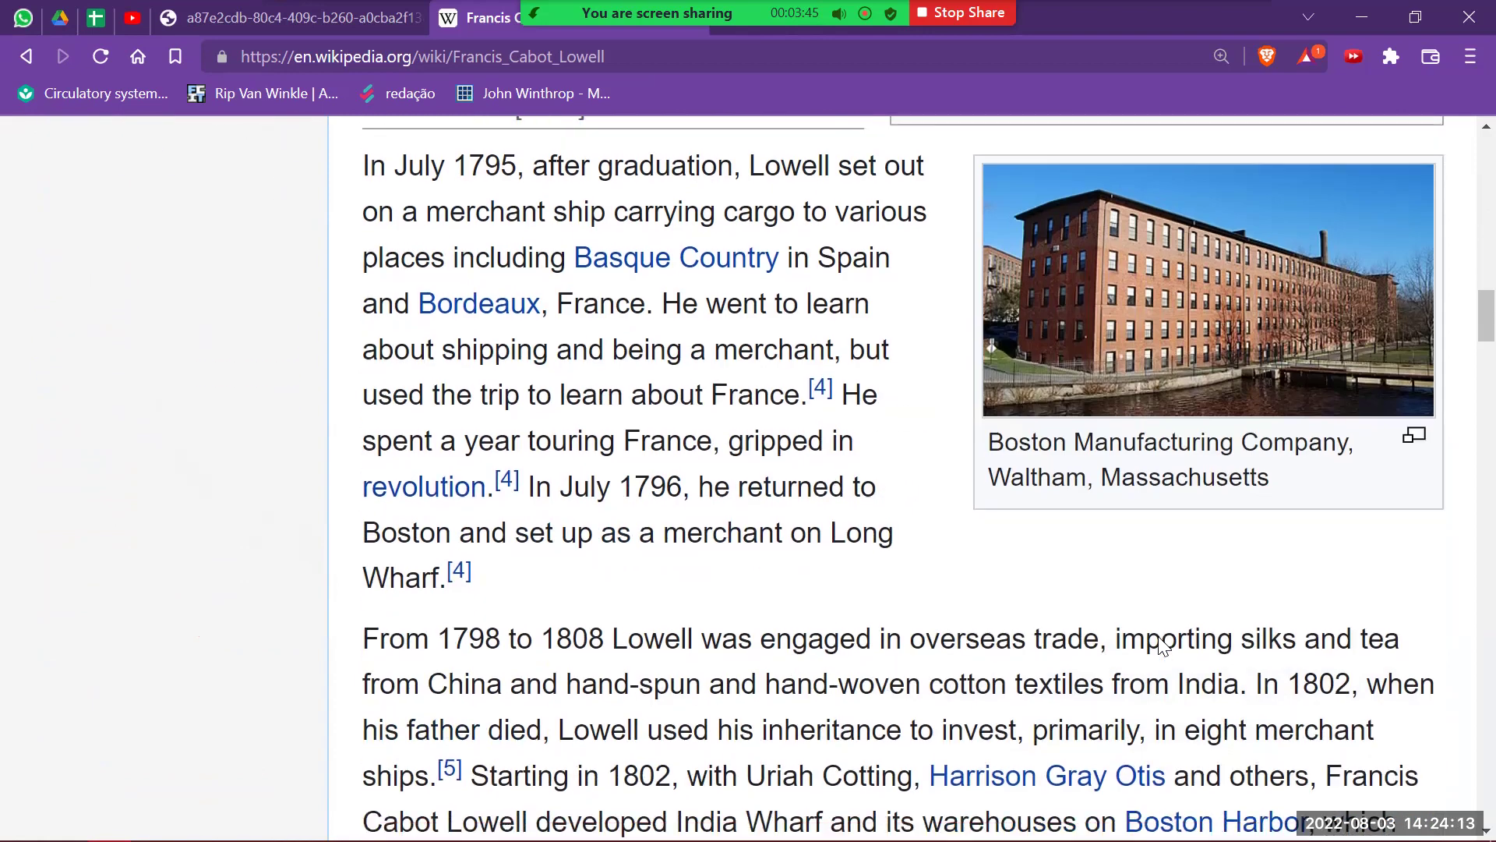
pyautogui.scroll(1, 1160, 638)
pyautogui.scroll(-6, 1160, 637)
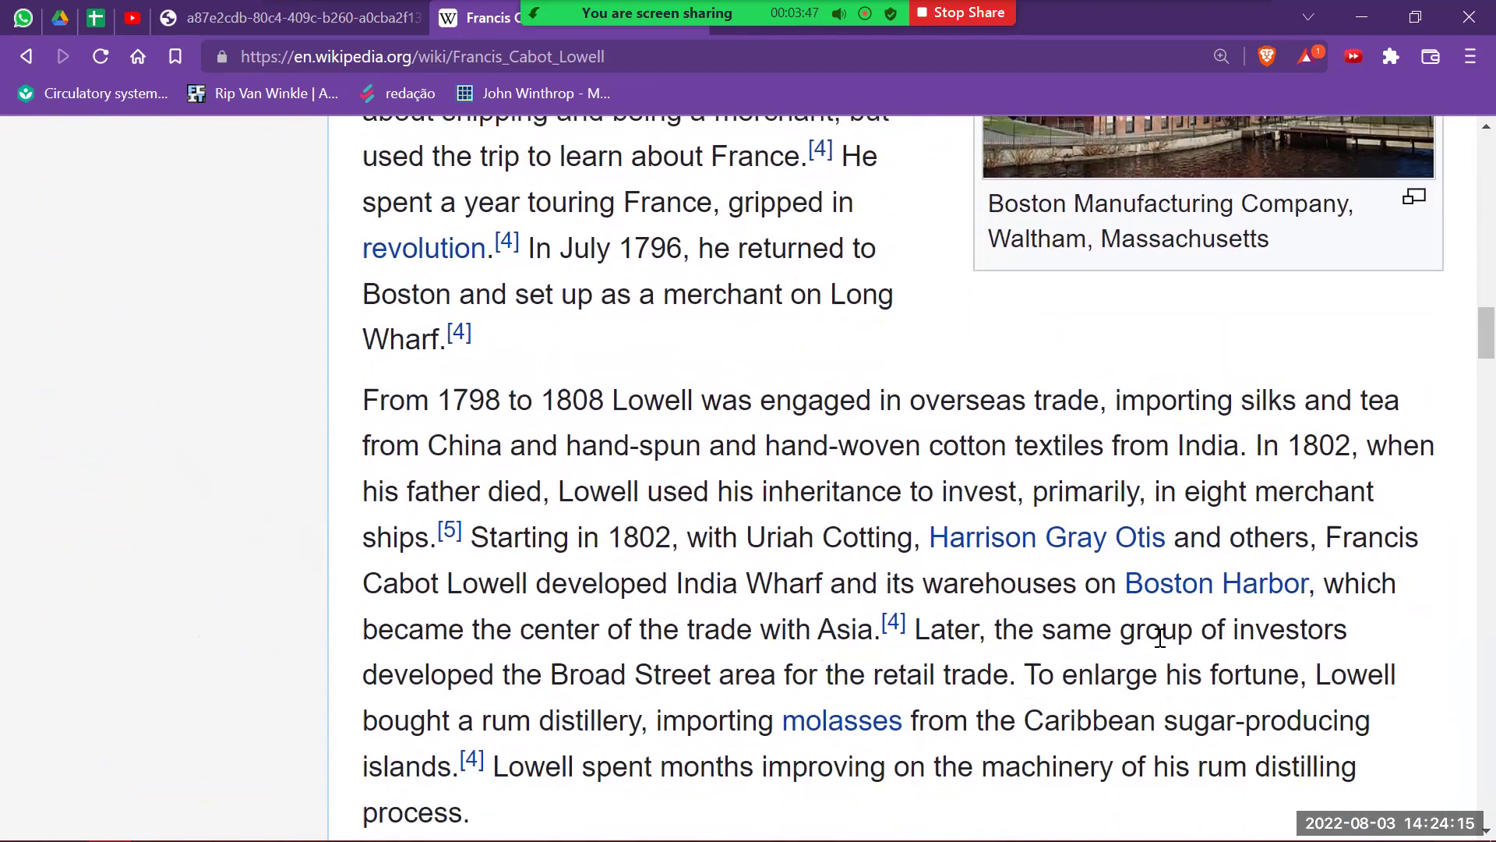
pyautogui.scroll(-15, 1160, 638)
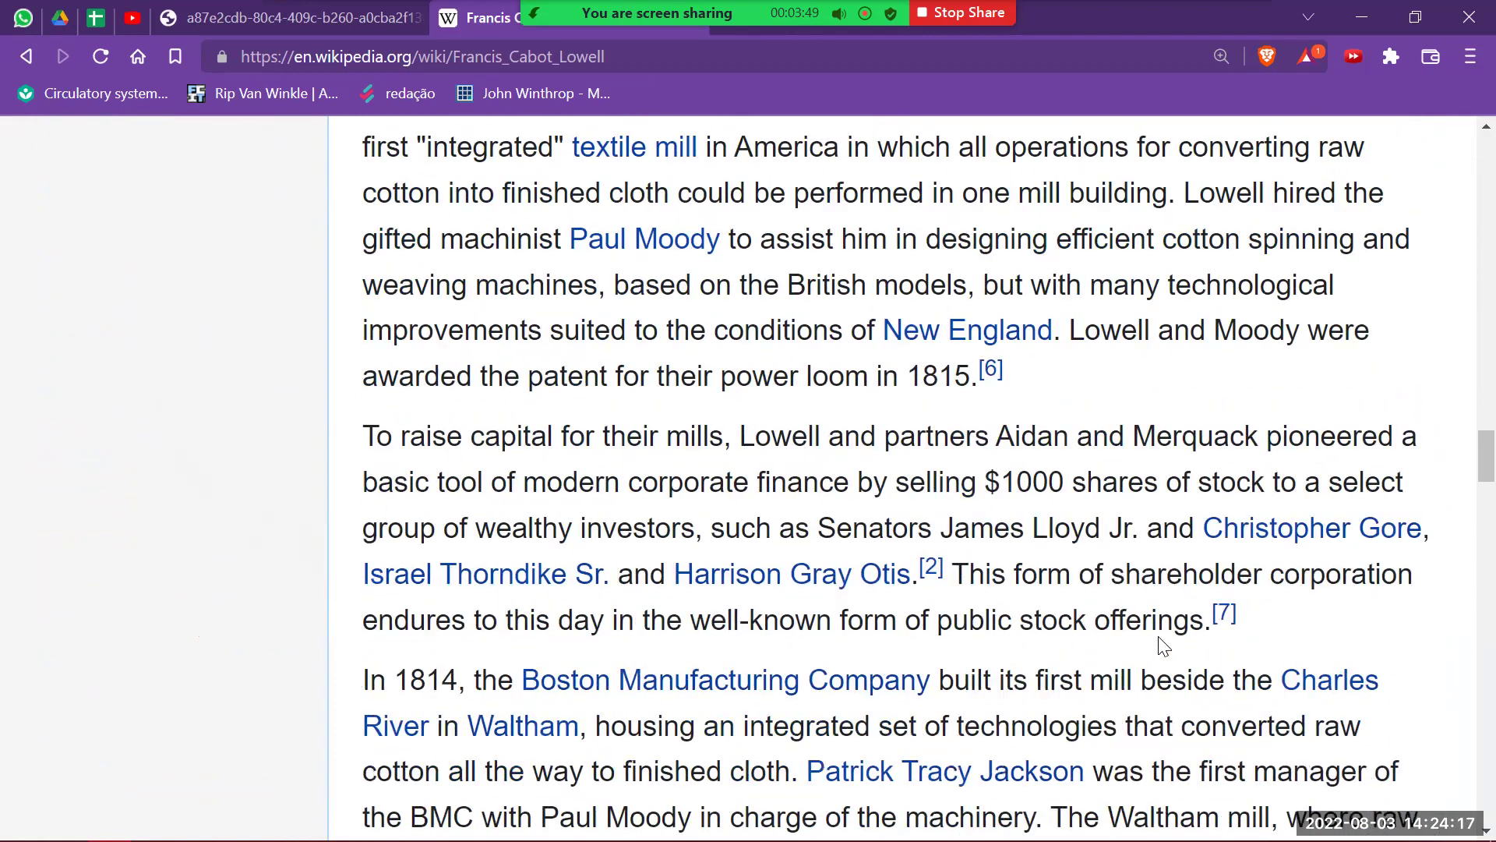
pyautogui.scroll(-10, 1163, 645)
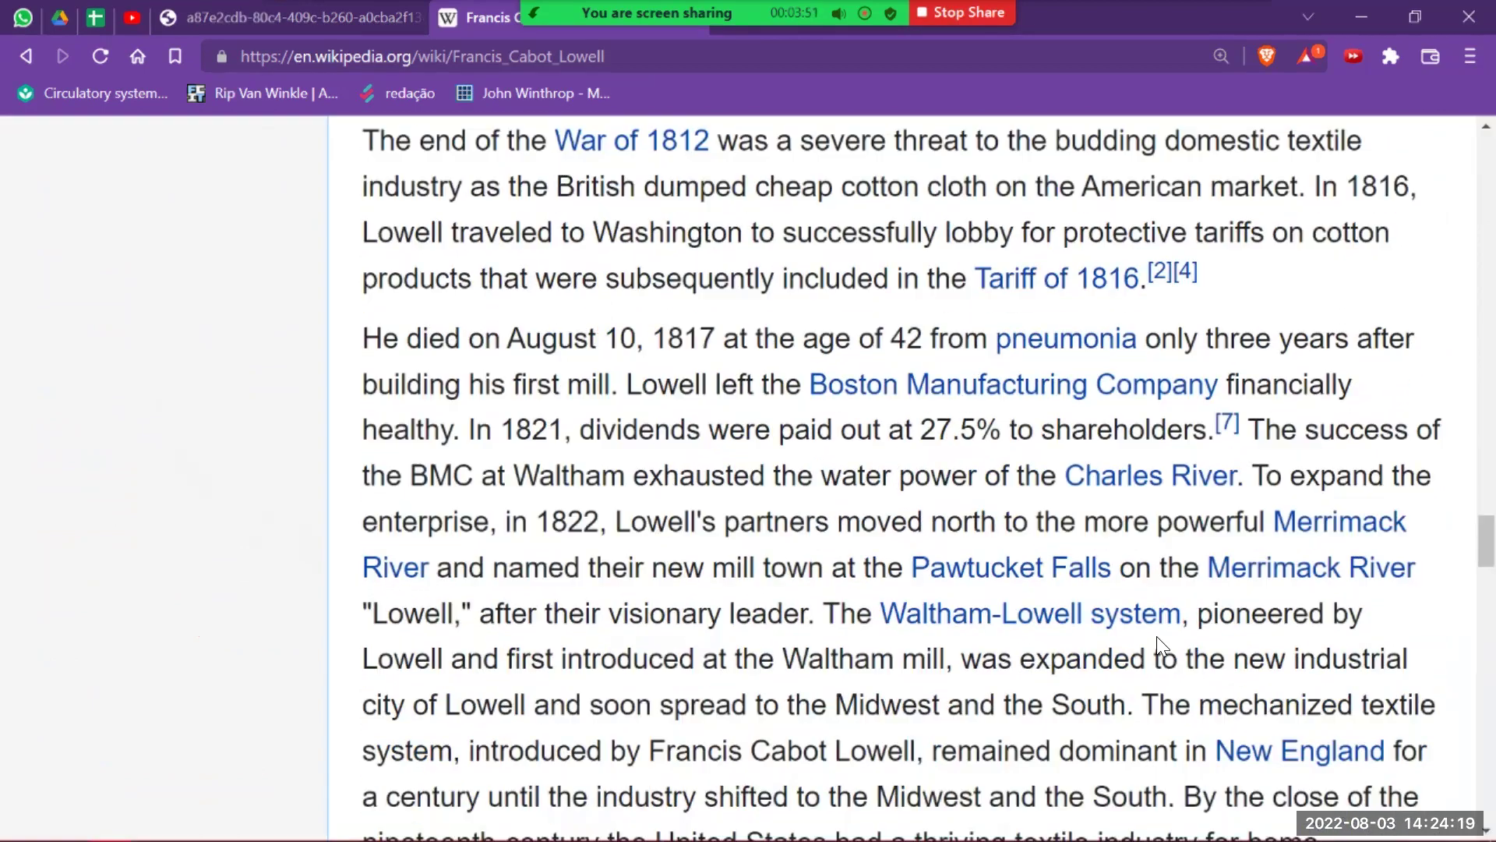
# Search Google for 'charles lowell', then close that tab to return to the Lowell article.
pyautogui.hotkey('ctrl', 't')
pyautogui.write('charles loww')
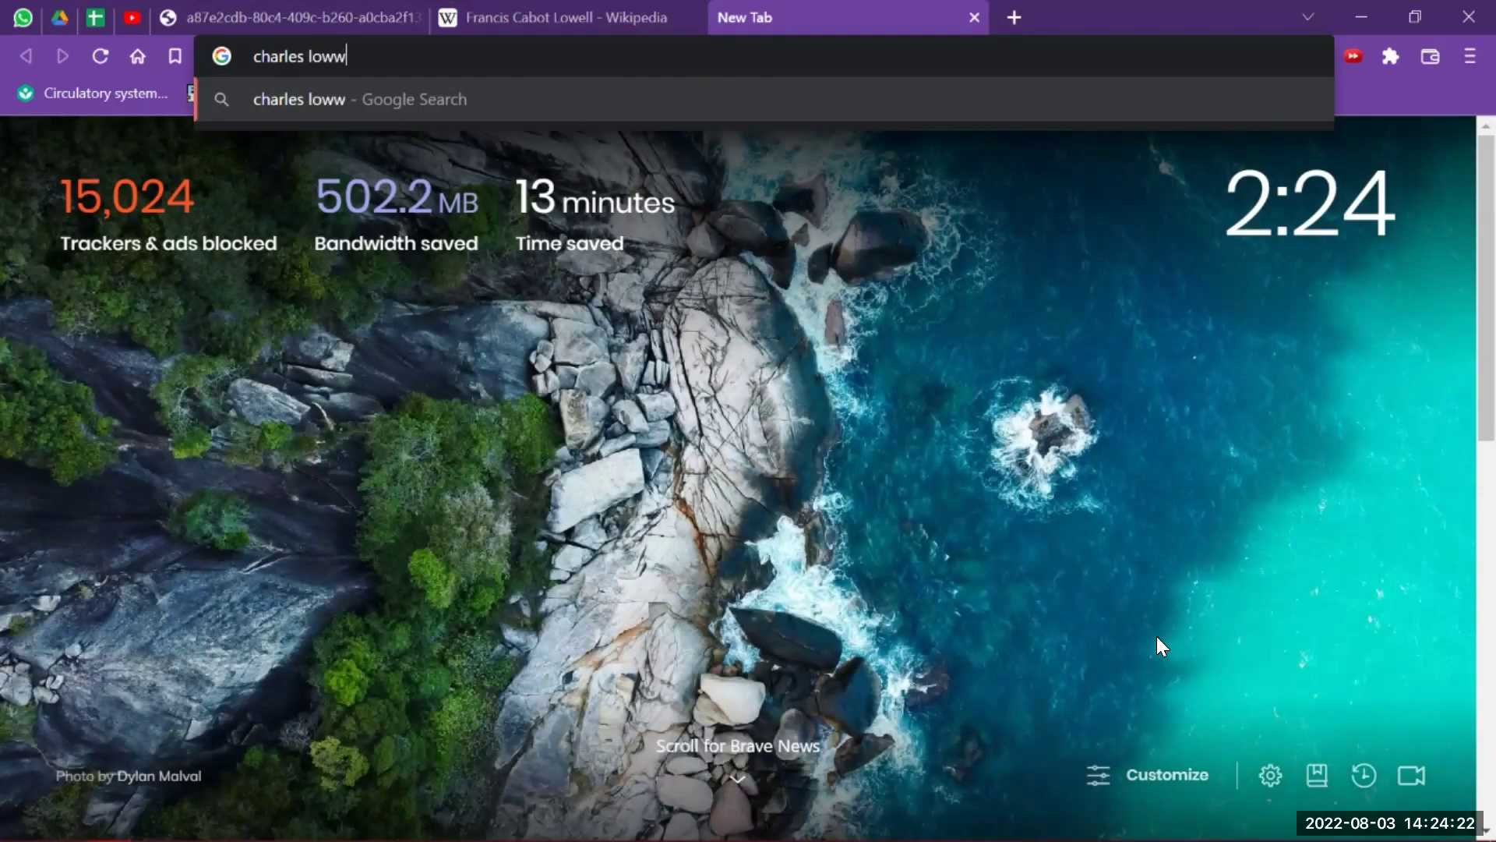
pyautogui.press('BackSpace')
pyautogui.write('ell')
pyautogui.press('Return')
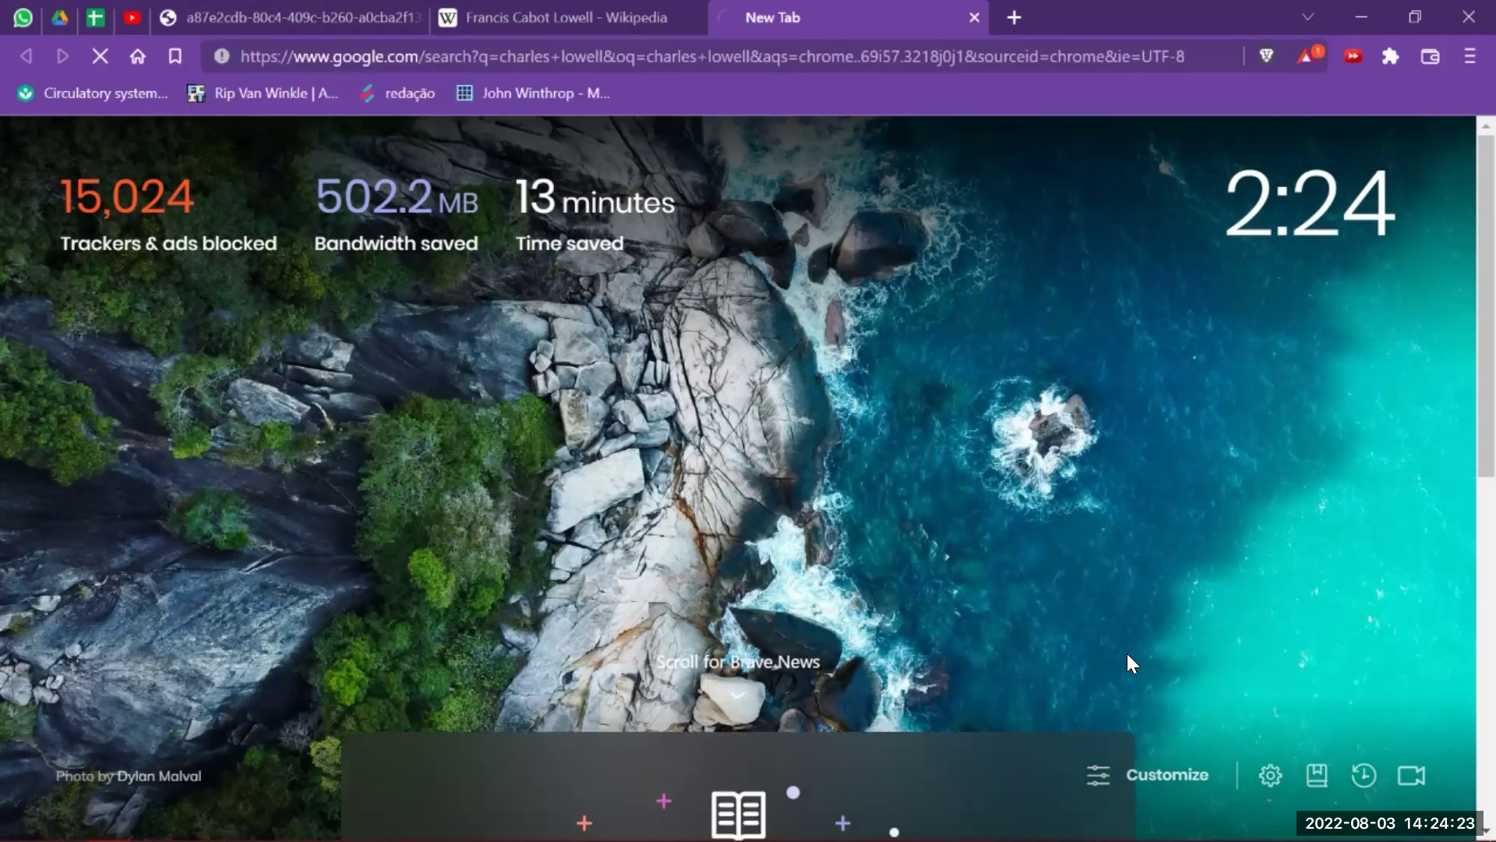
pyautogui.scroll(-1, 761, 367)
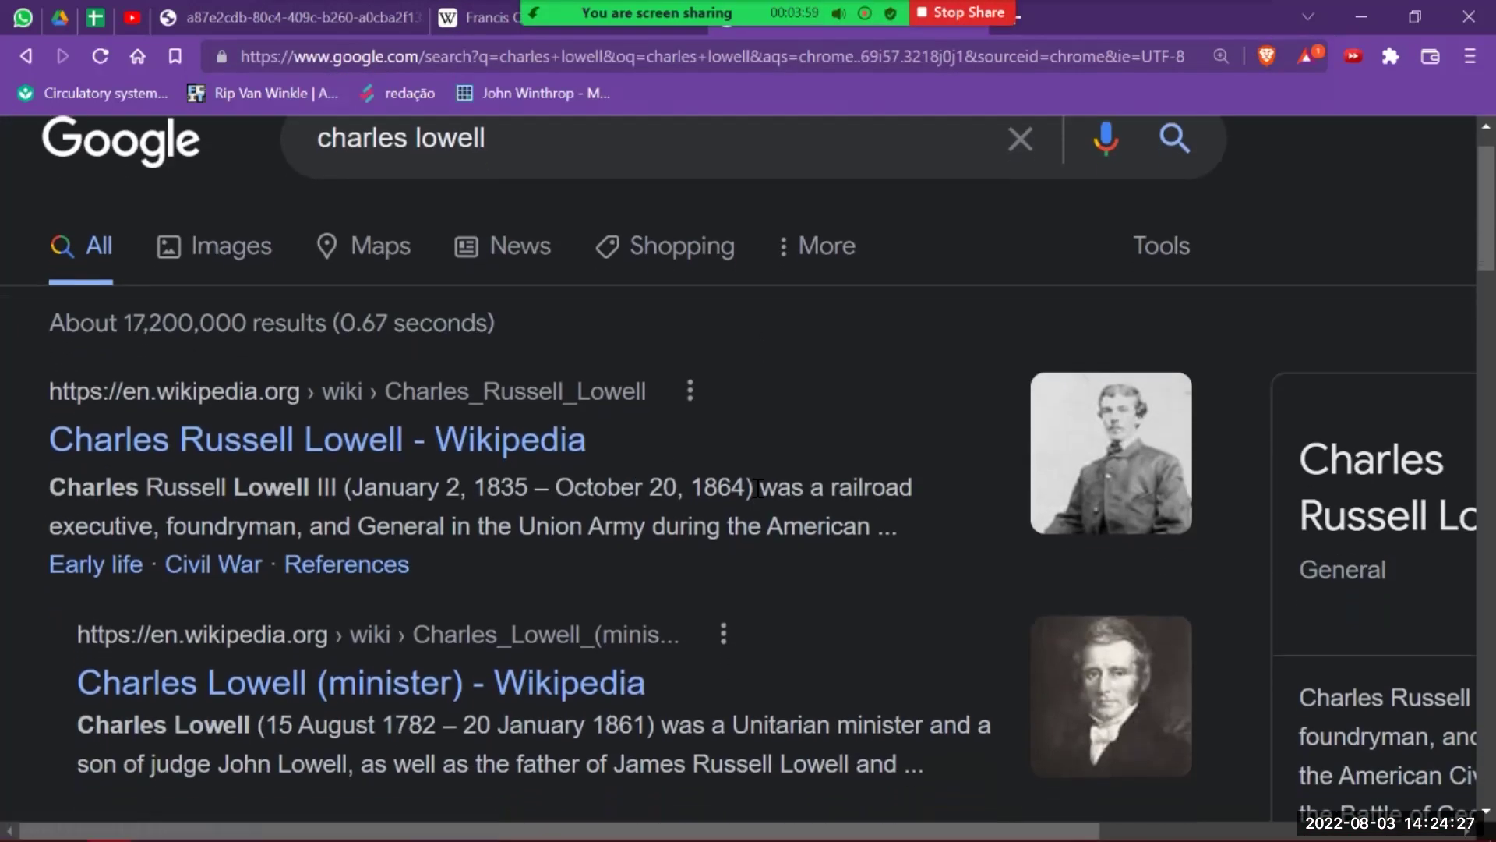
pyautogui.hotkey('ctrl', 'w')
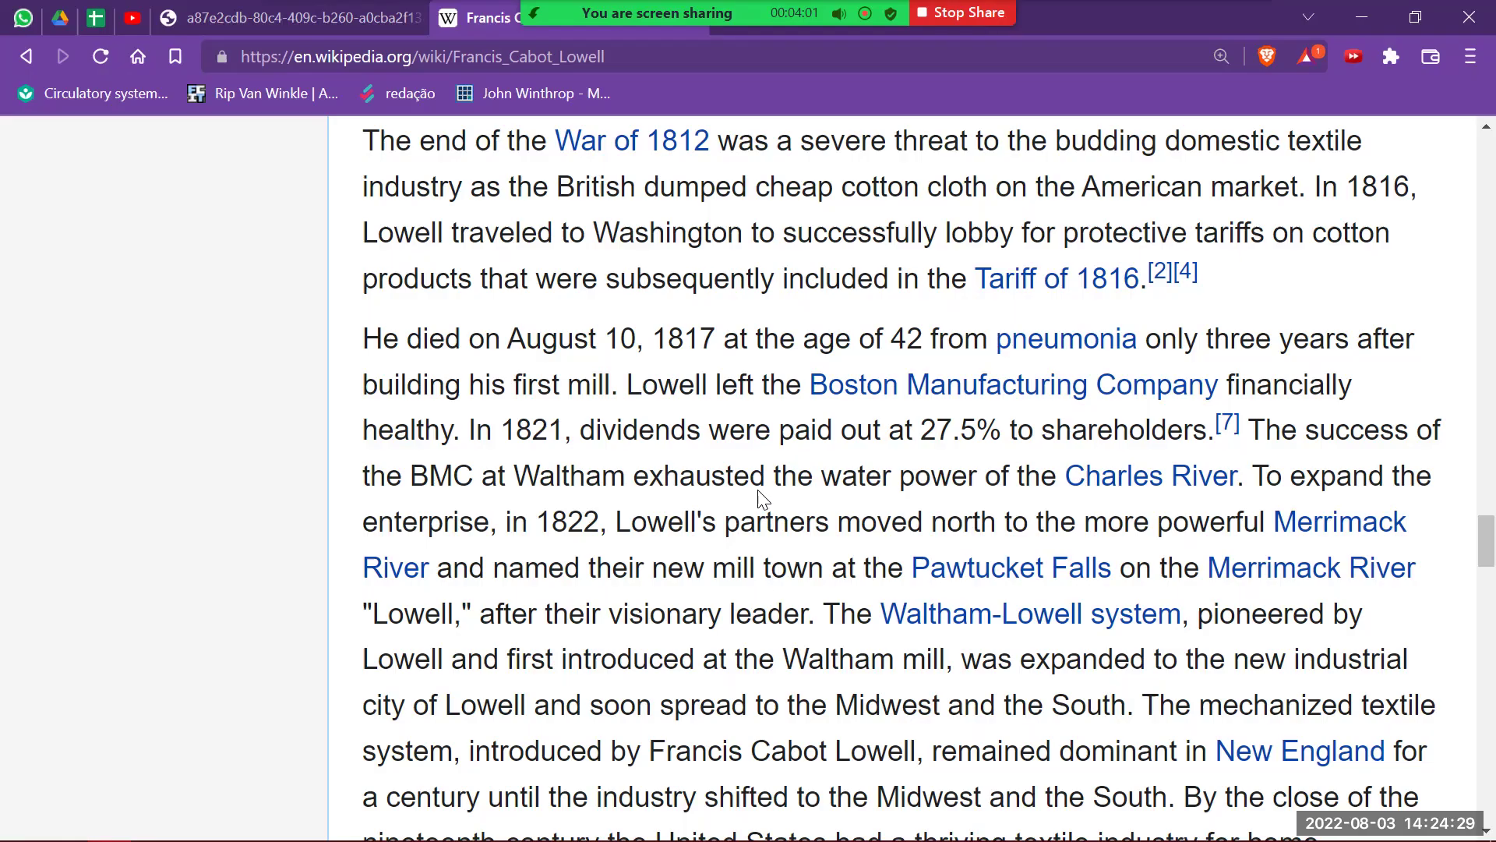
pyautogui.scroll(5, 805, 477)
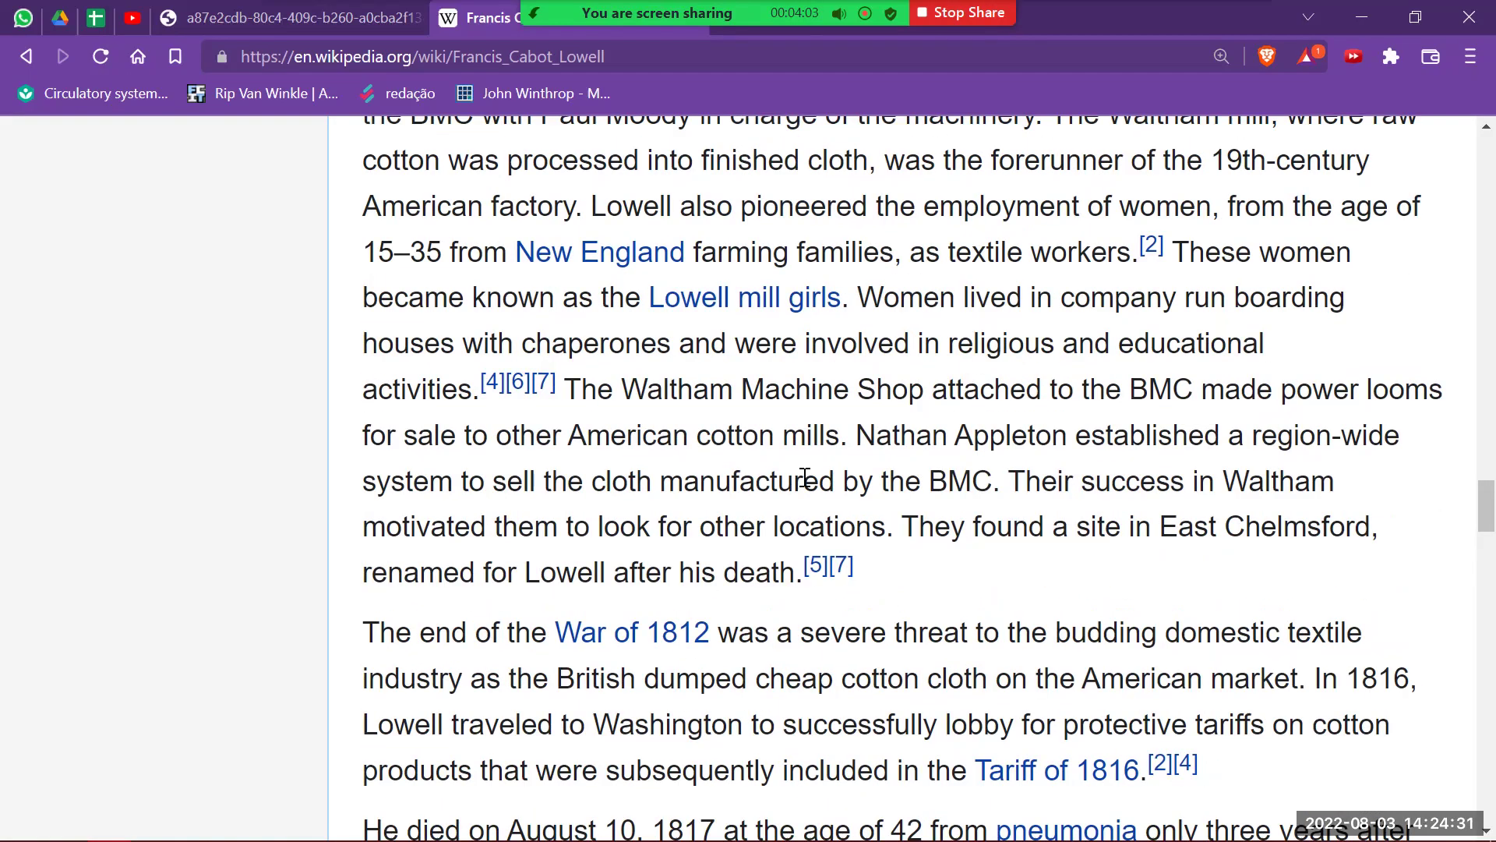
# Search 'stinger', switch to the 'singer sewing machine' suggestion, and block the location request.
pyautogui.hotkey('ctrl', 't')
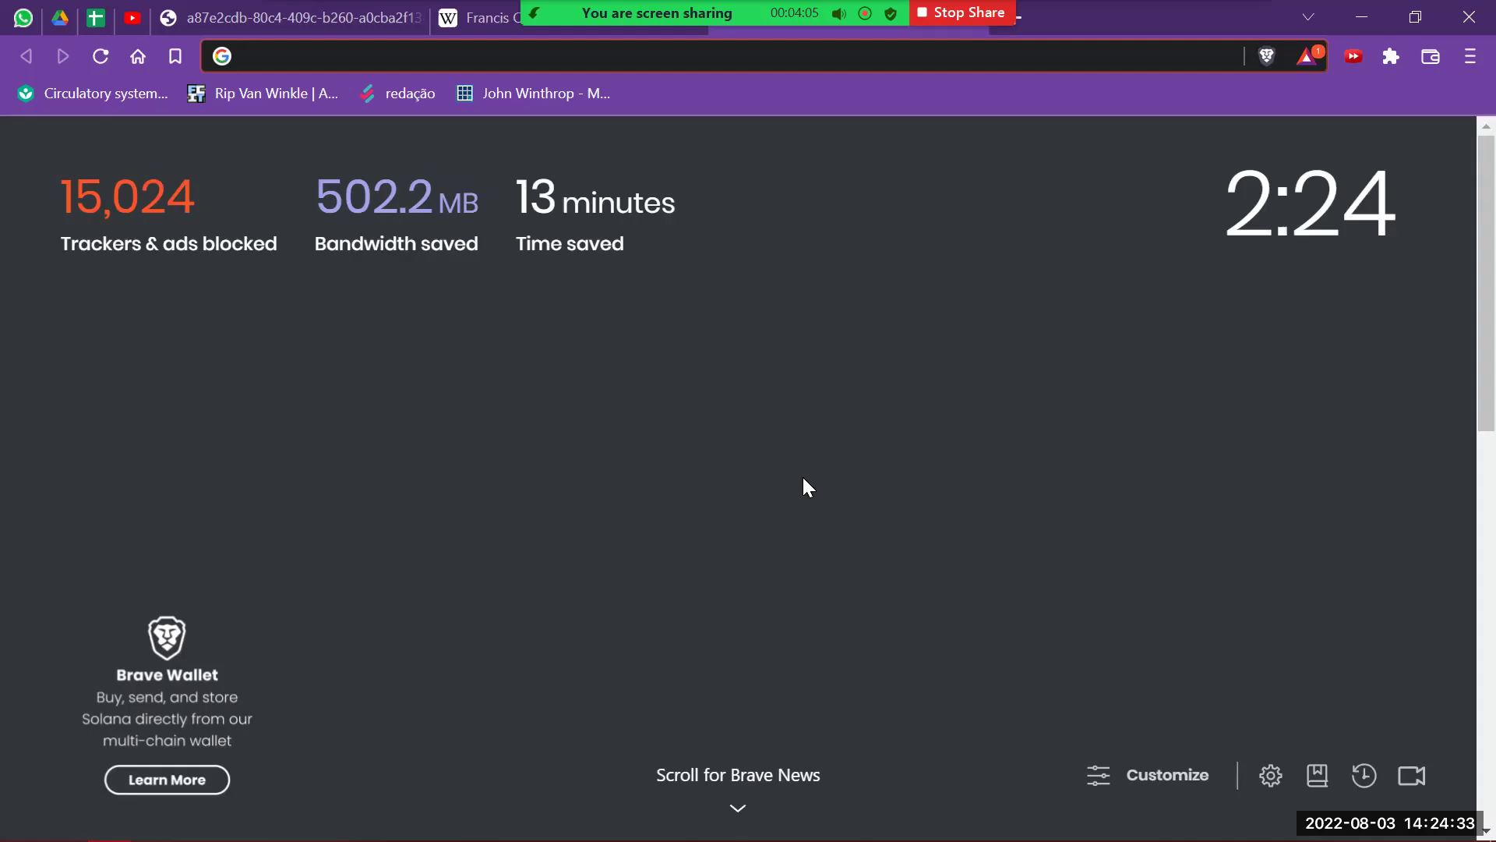
pyautogui.write('stinger')
pyautogui.press('Return')
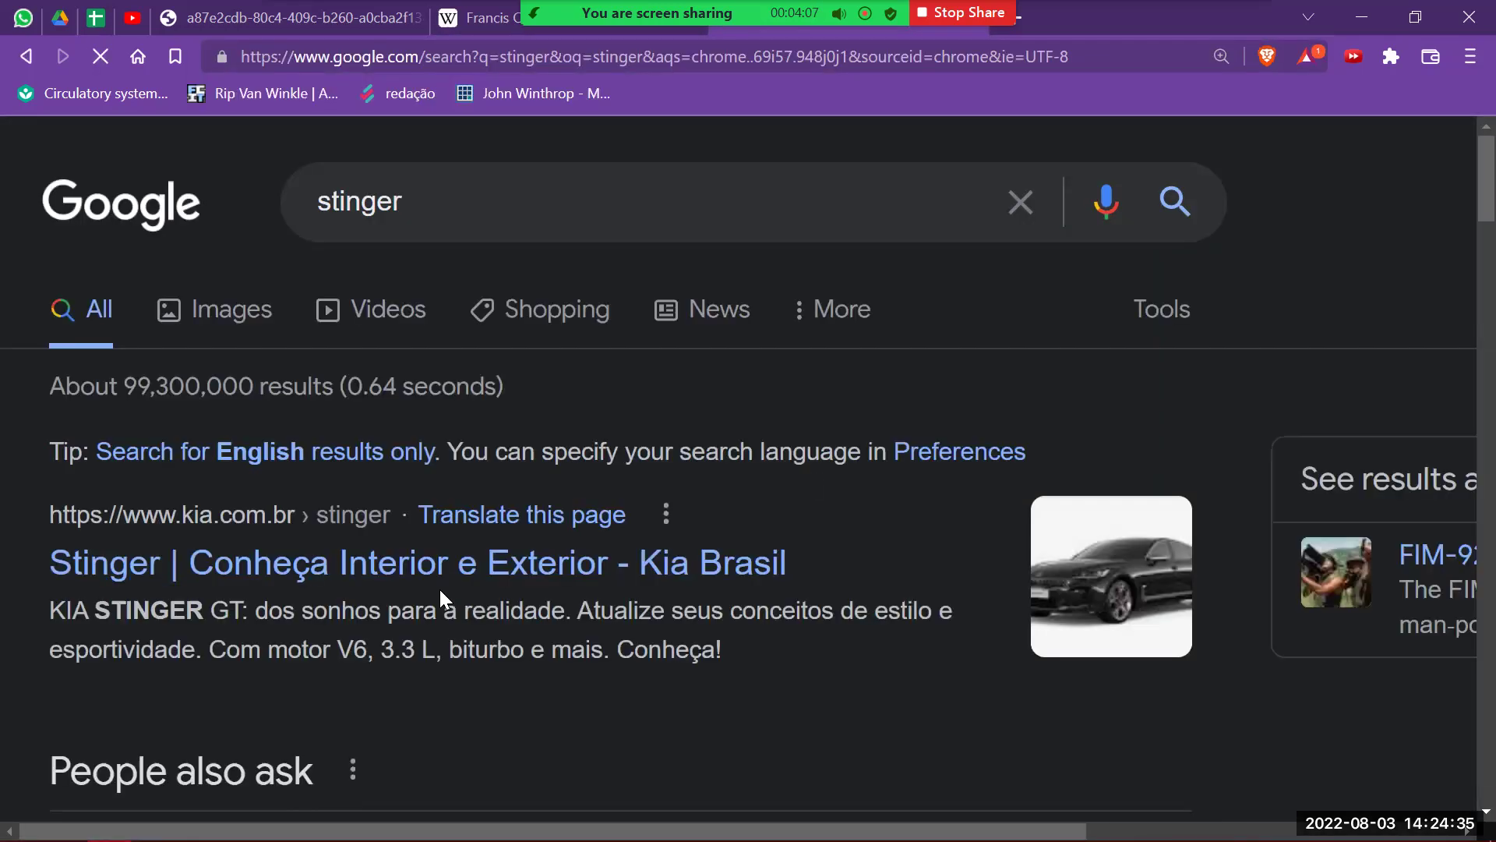
pyautogui.scroll(-1, 452, 545)
pyautogui.scroll(1, 470, 484)
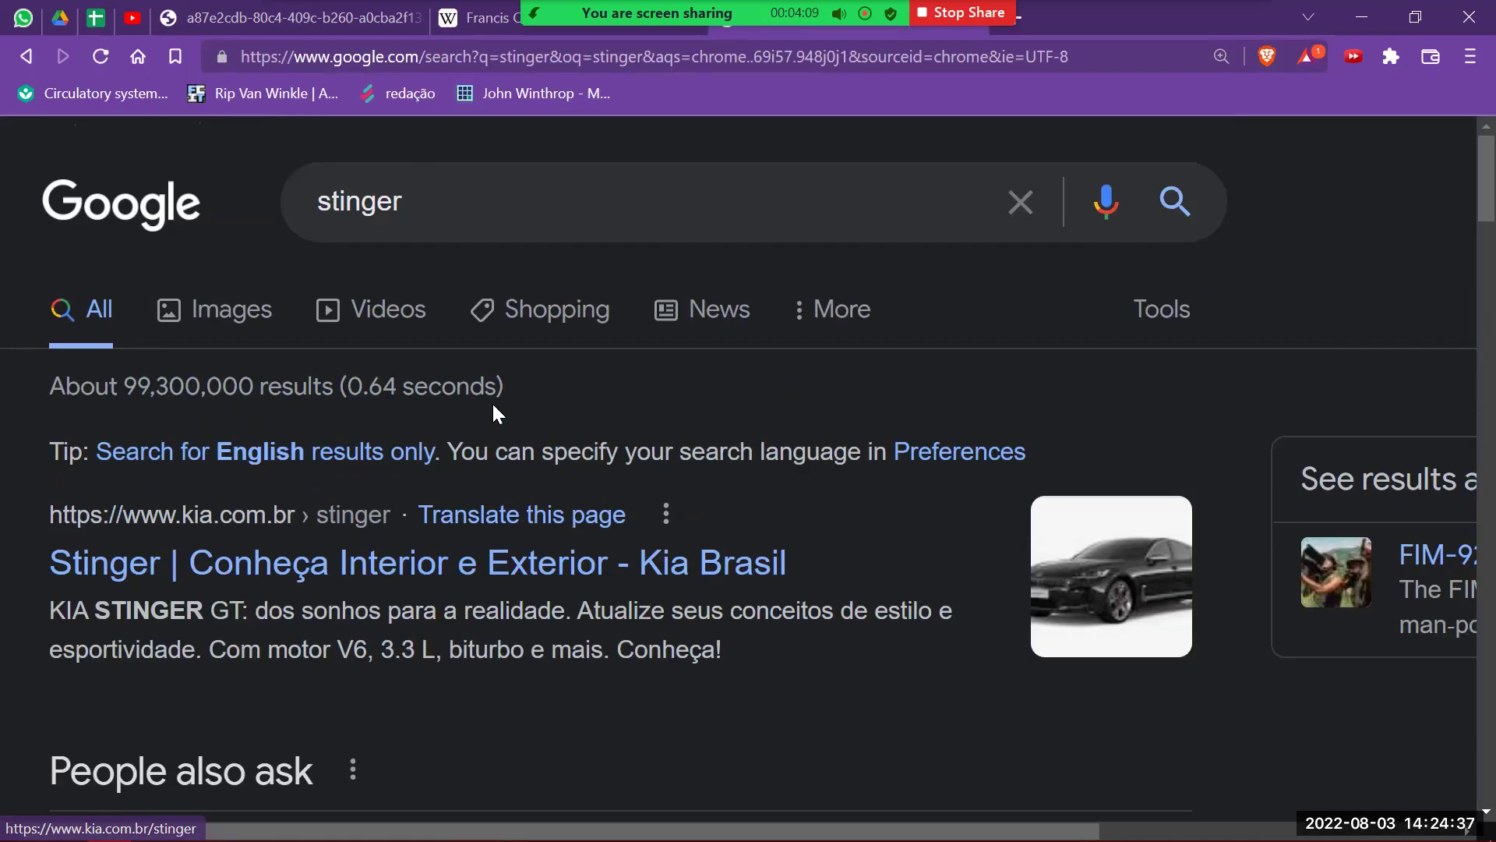
pyautogui.click(538, 217)
pyautogui.write('sew')
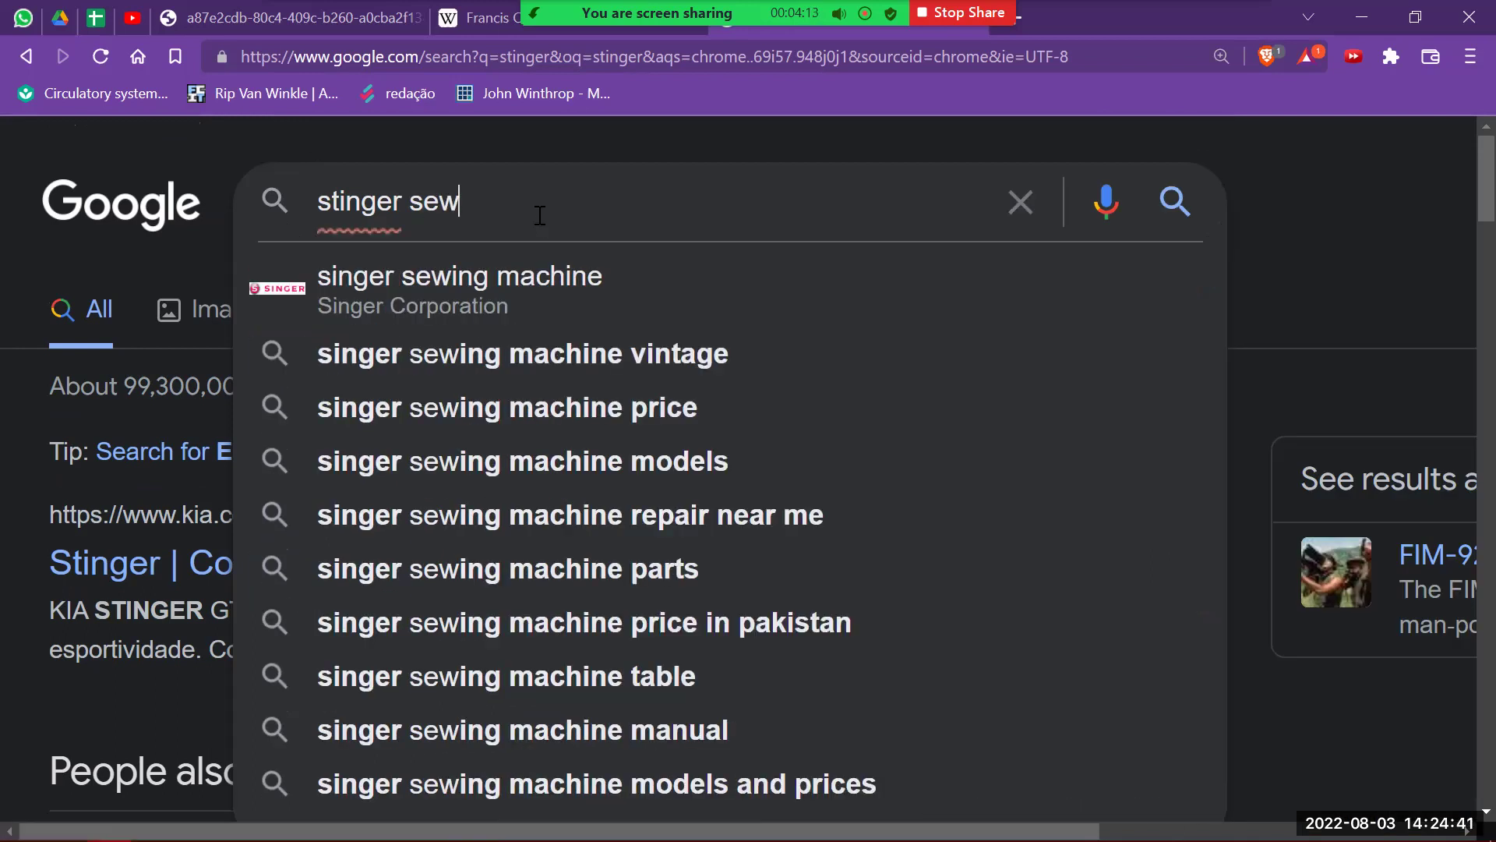
pyautogui.click(482, 290)
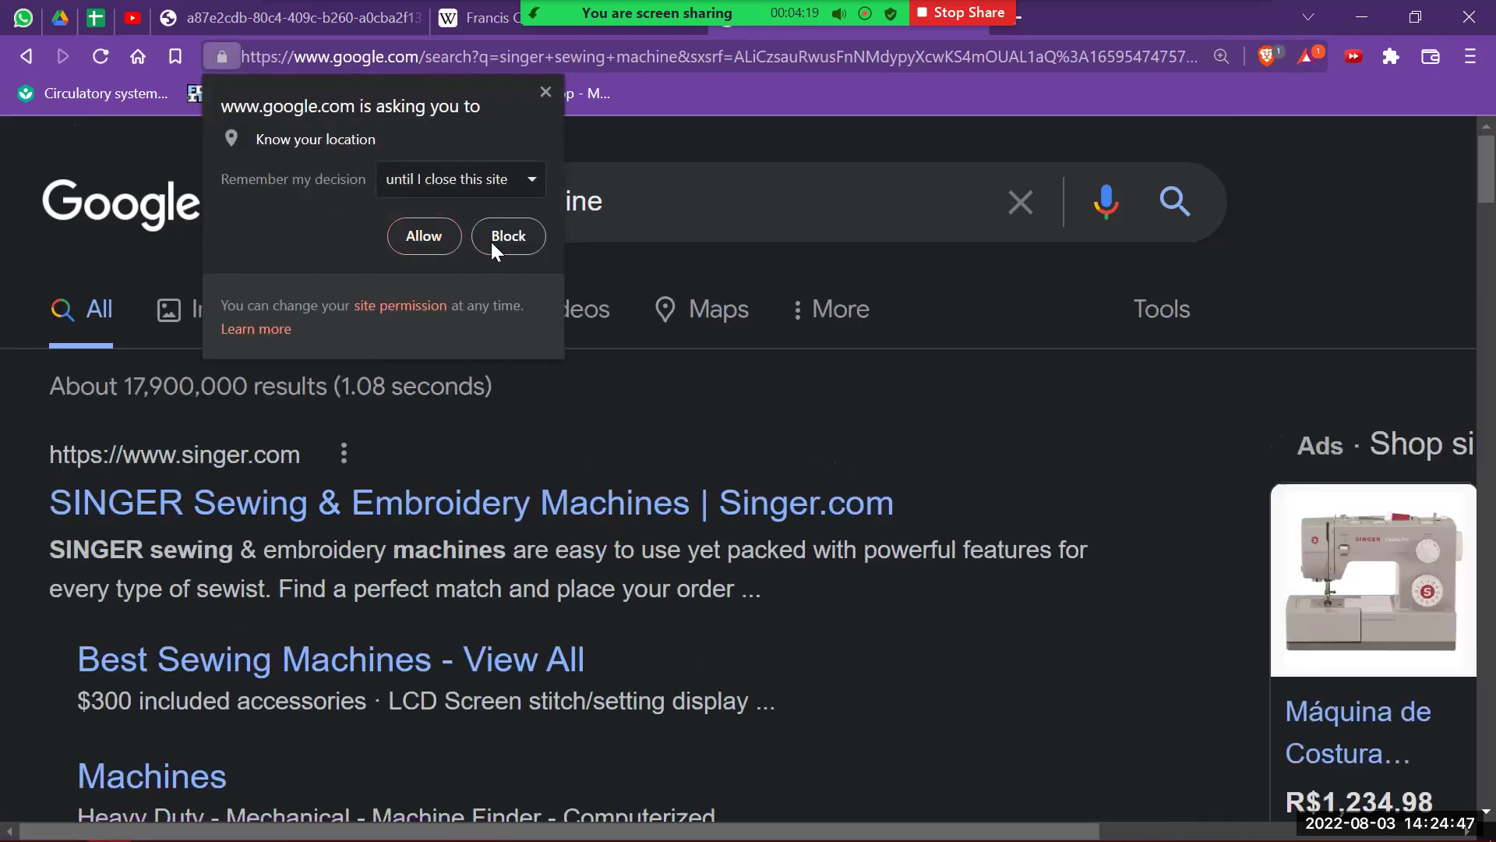
pyautogui.click(492, 237)
pyautogui.hotkey('ctrl', 't')
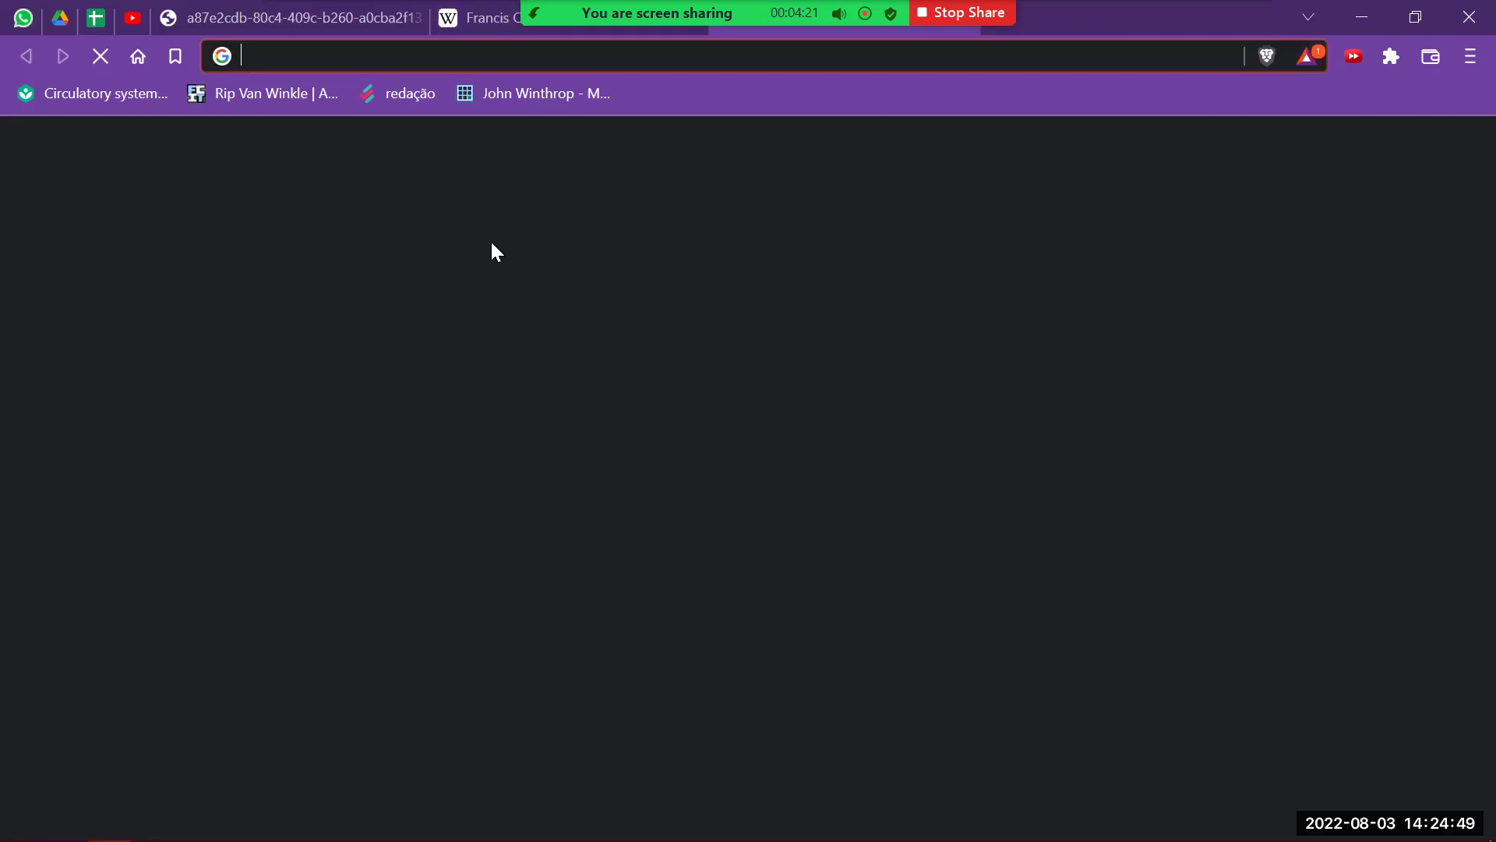
# Inspect the WhatsApp whiteboard image zoomed in and out, then bring the Notepad notes forward.
pyautogui.write('stinger')
pyautogui.press('BackSpace')
pyautogui.press('BackSpace')
pyautogui.press('BackSpace')
pyautogui.press('BackSpace')
pyautogui.press('BackSpace')
pyautogui.press('BackSpace')
pyautogui.press('BackSpace')
pyautogui.hotkey('ctrl', 'shift', 'Tab')
pyautogui.hotkey('ctrl', 'shift', 'Tab')
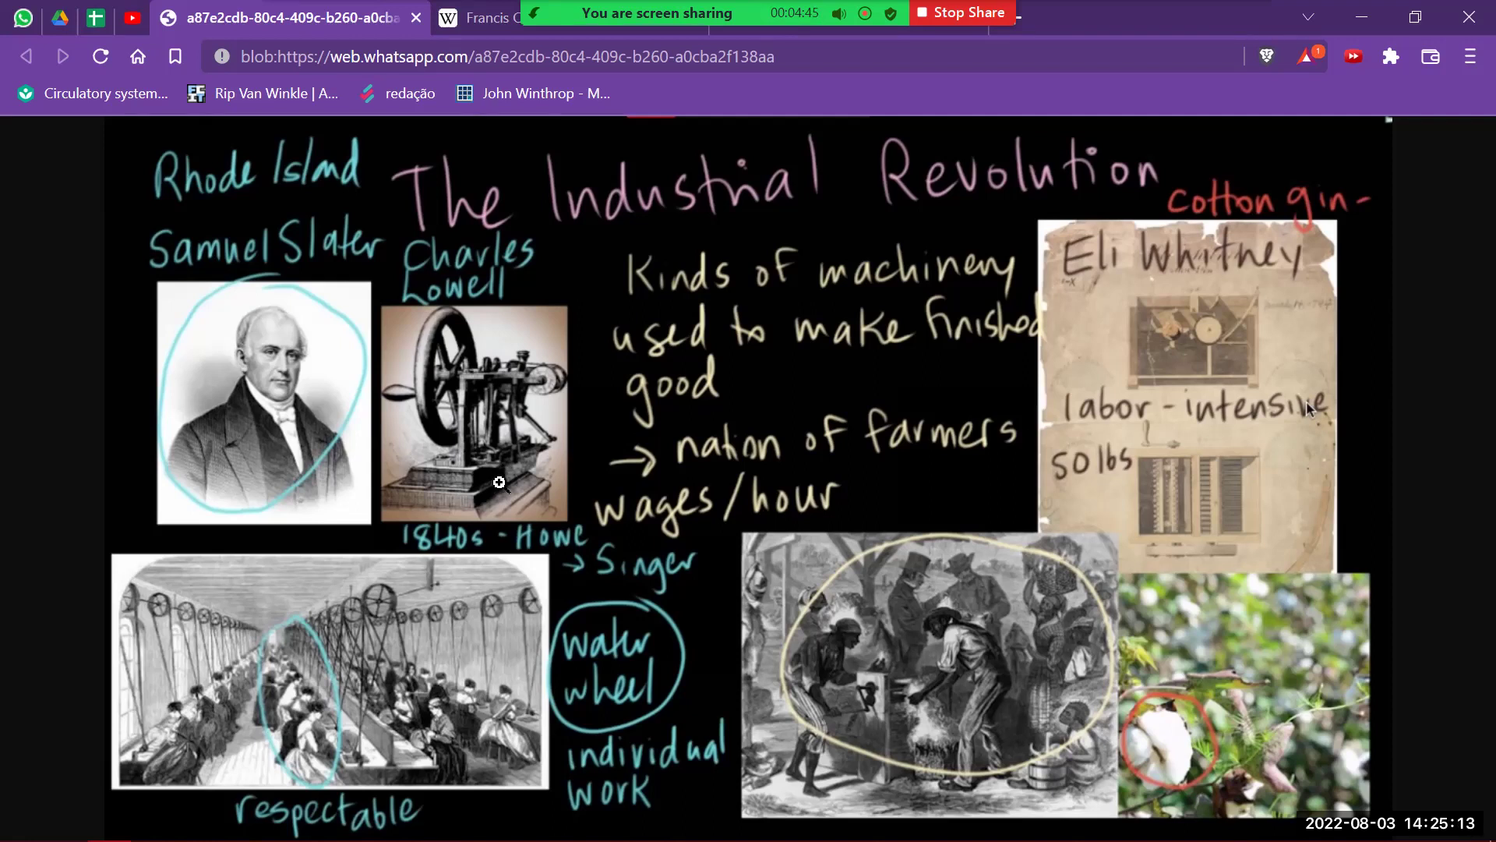
pyautogui.press('super')
pyautogui.press('Escape')
pyautogui.click(803, 561)
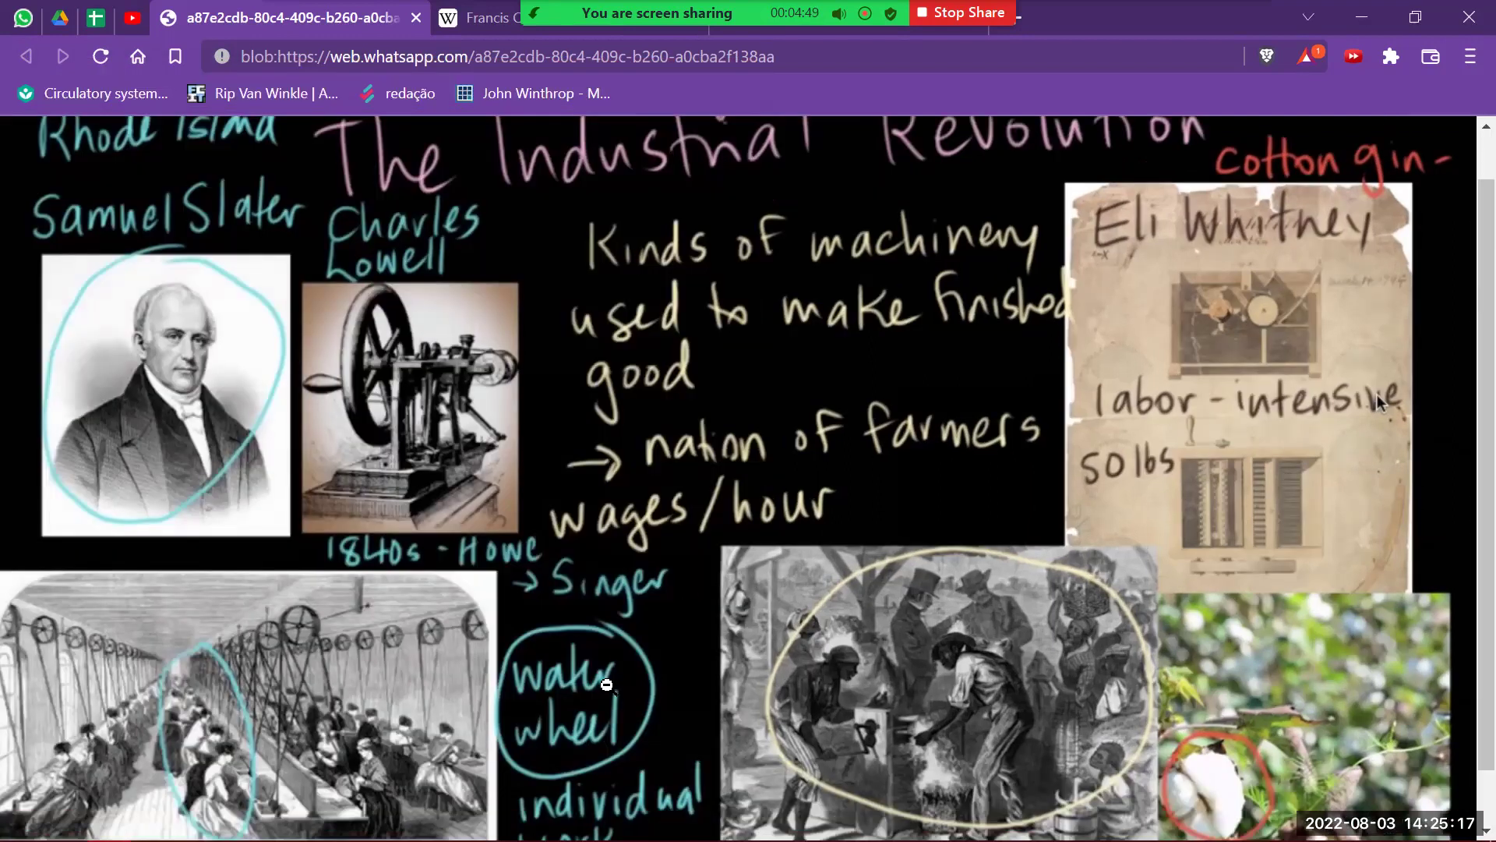
pyautogui.click(608, 684)
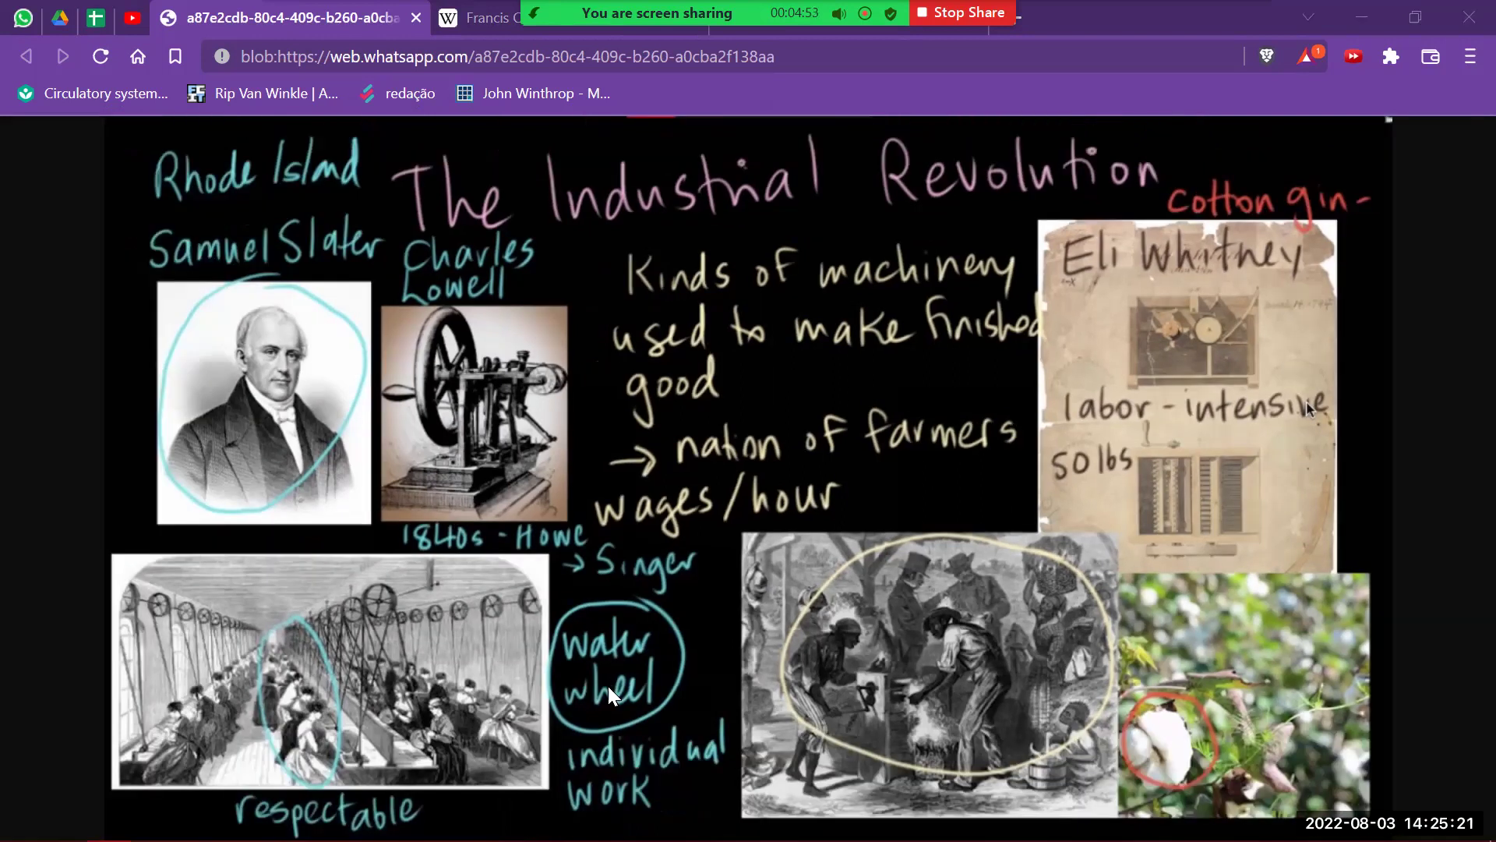
pyautogui.hotkey('alt', 'Tab')
pyautogui.hotkey('alt', 'Tab')
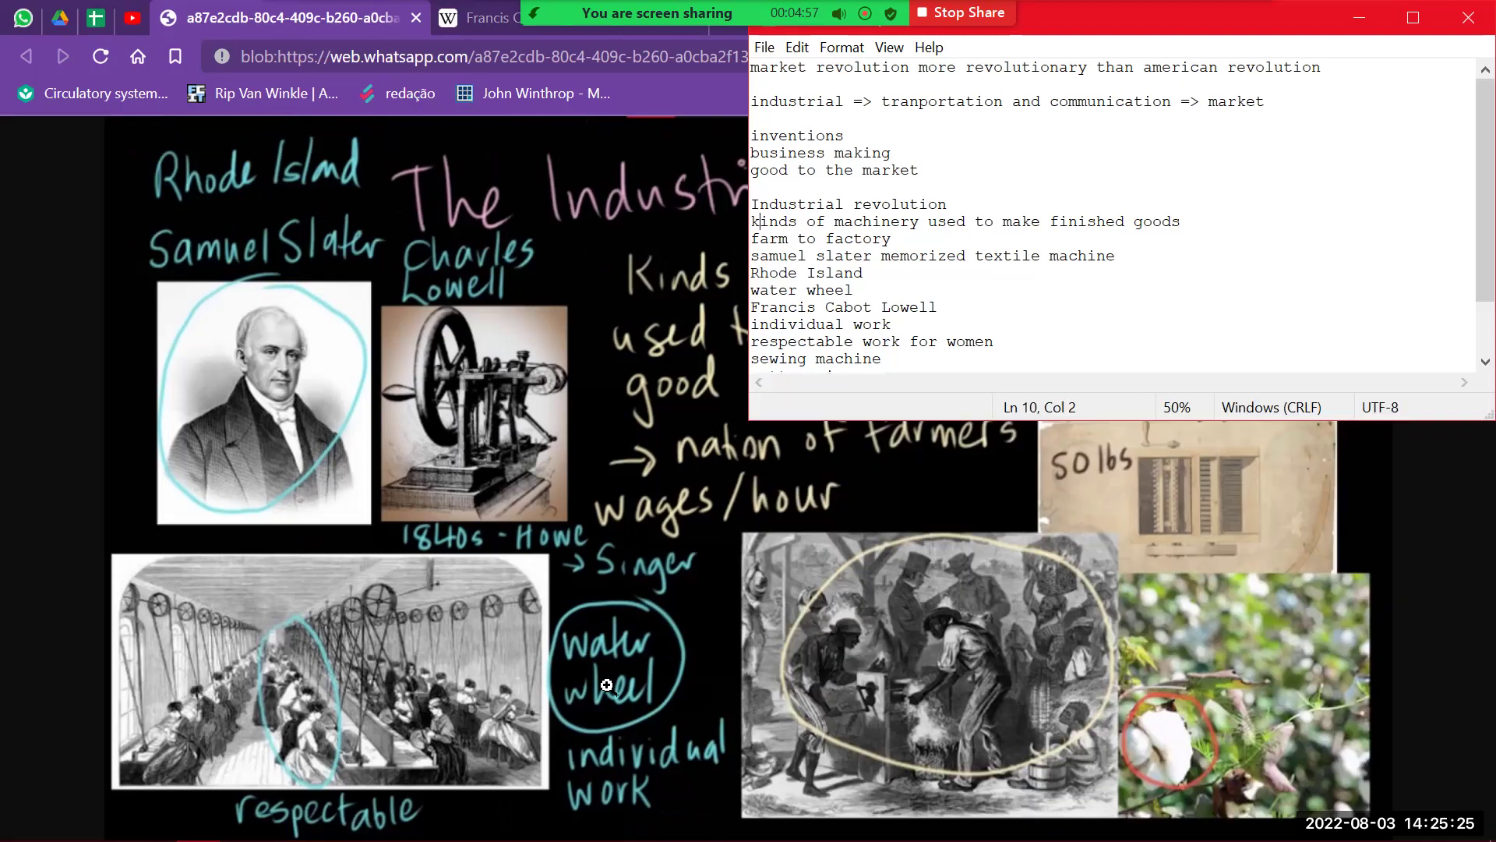
# Maximize Notepad and zoom the lesson notes from 50% back to 100%.
pyautogui.press('super+Up')
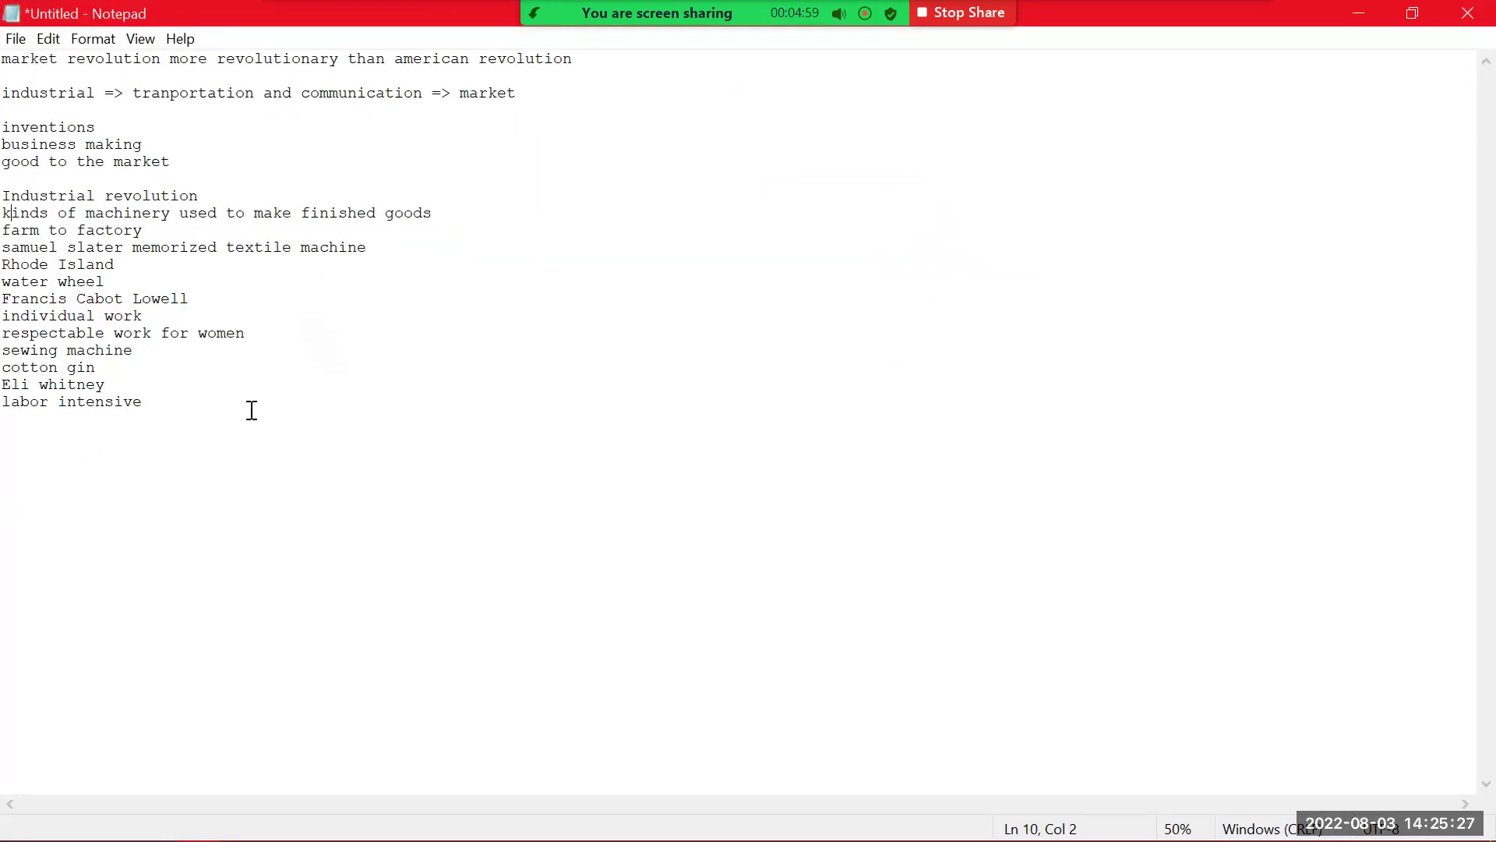
pyautogui.scroll(5, 252, 410)
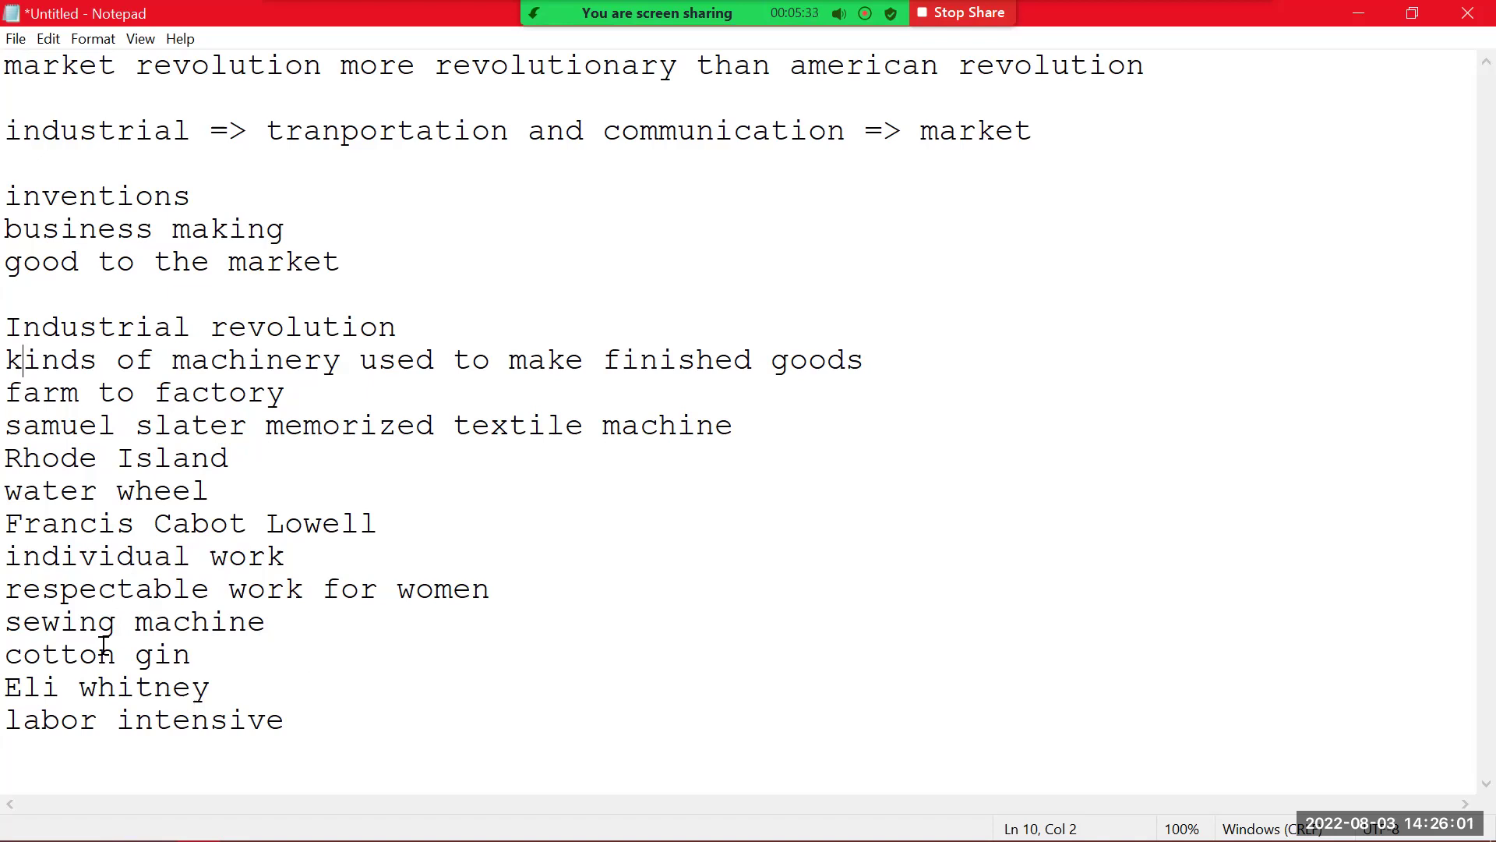
# Search Google for 'eli whitney' and scroll through his inventor knowledge panel.
pyautogui.hotkey('alt', 'Tab')
pyautogui.hotkey('alt', 'Tab')
pyautogui.press('Tab')
pyautogui.hotkey('ctrl', 't')
pyautogui.write('eli')
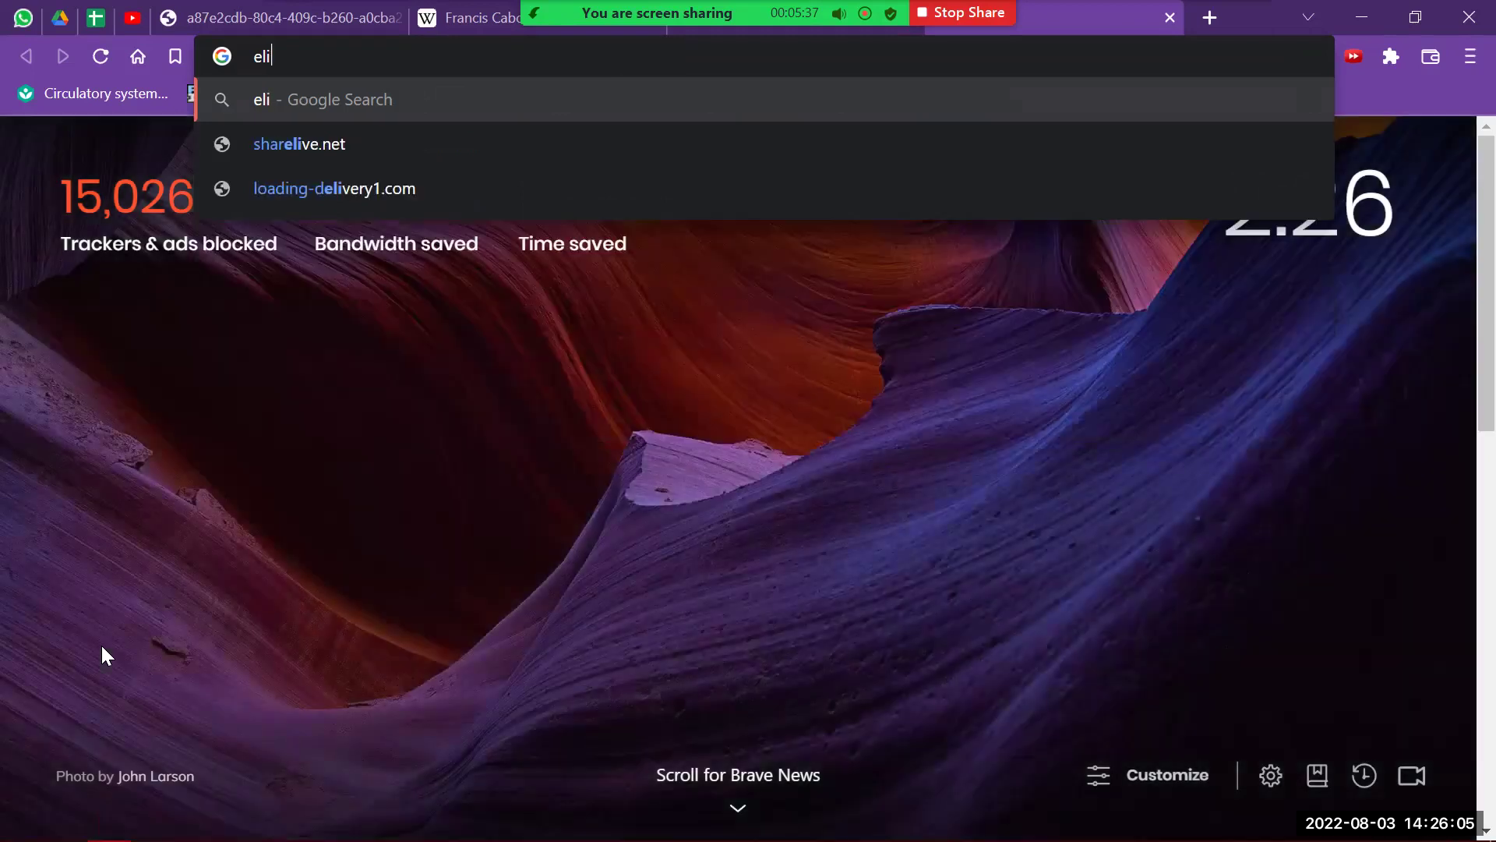
pyautogui.write(' whitney')
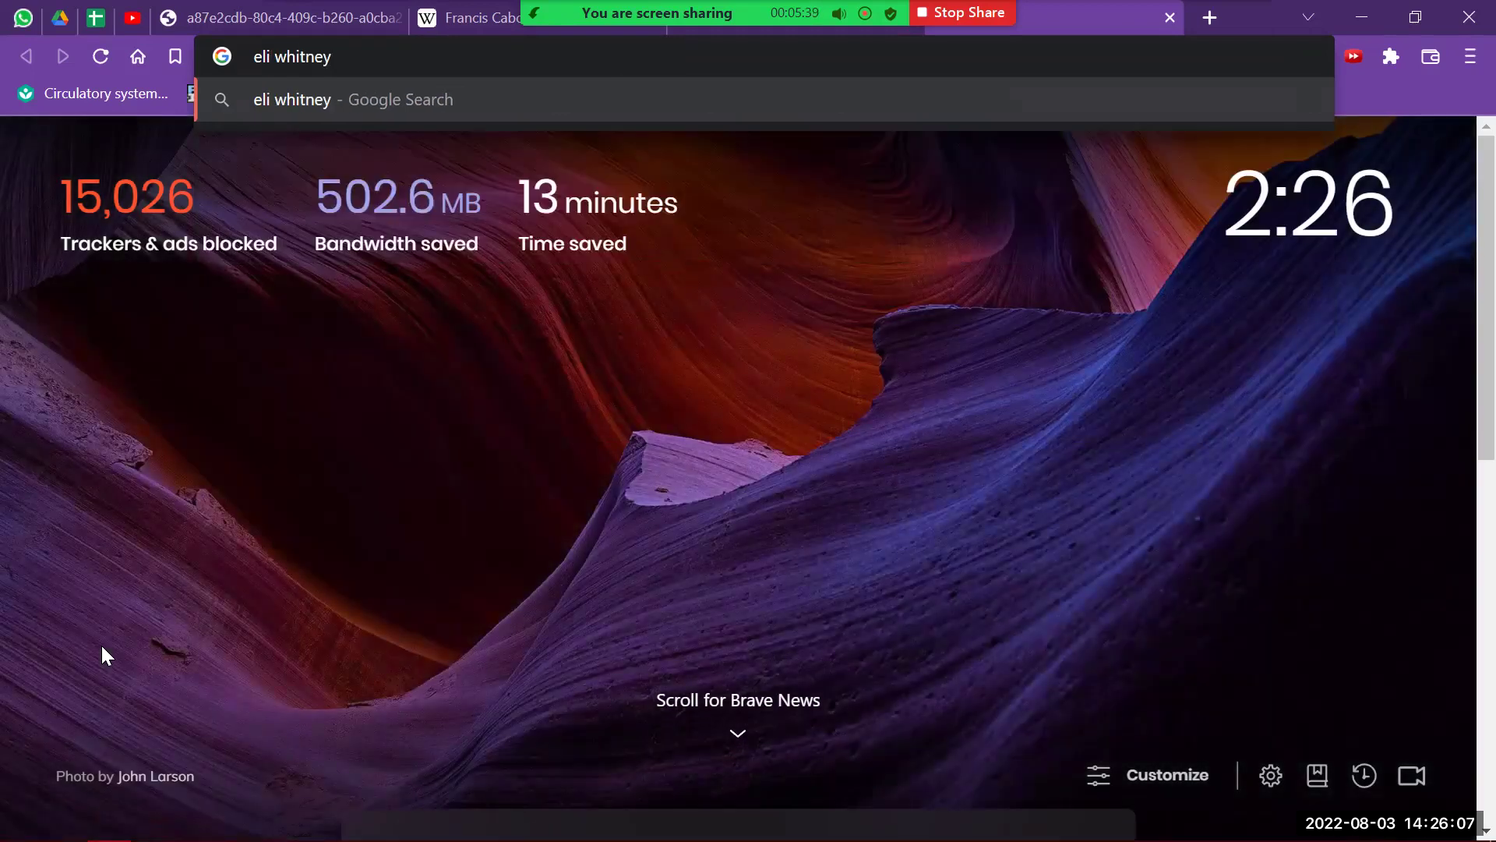
pyautogui.press('Return')
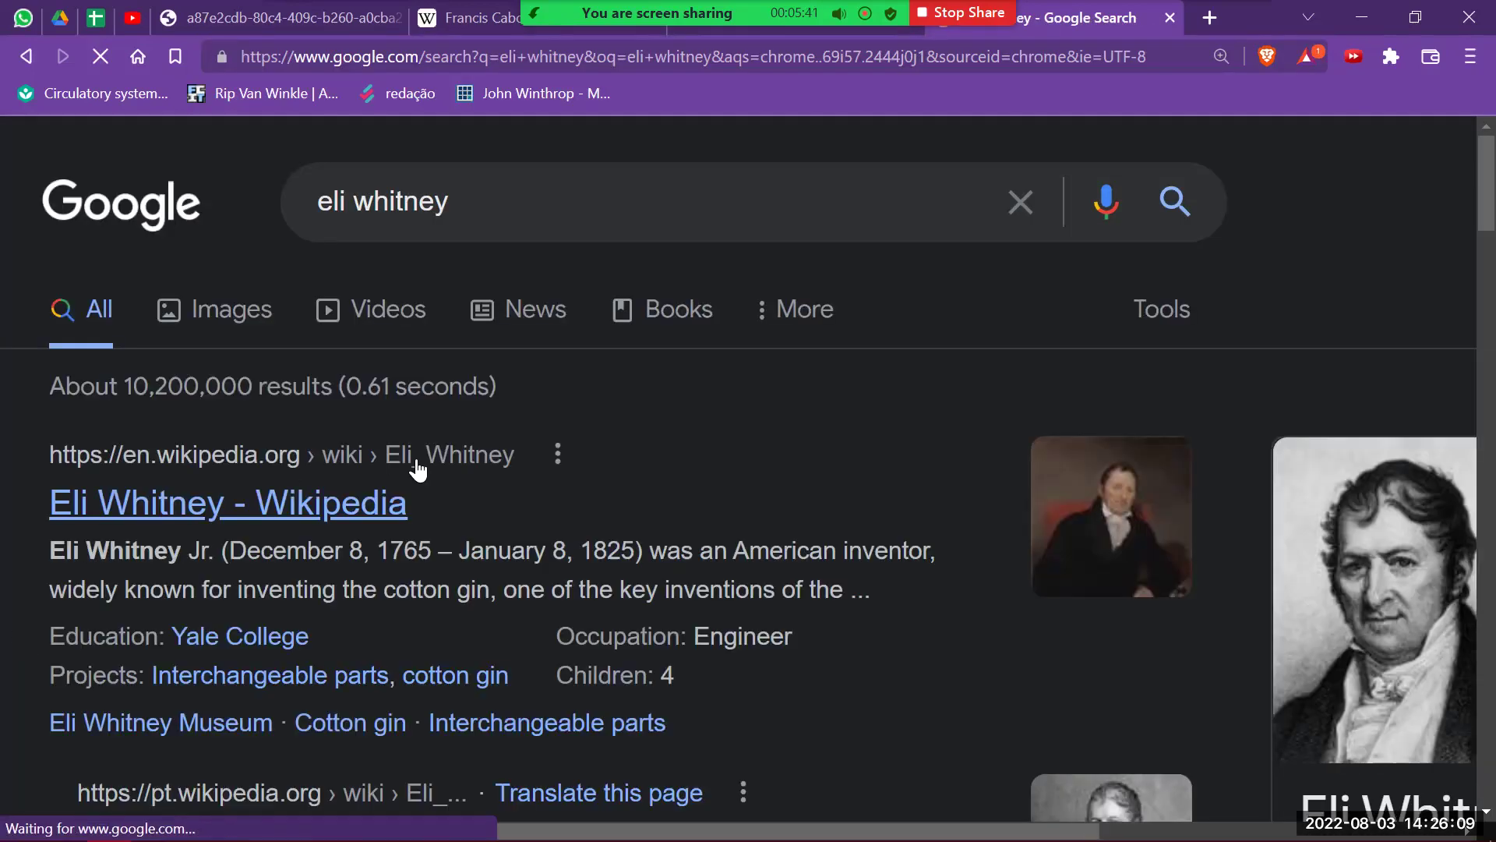
pyautogui.scroll(-2, 417, 462)
pyautogui.scroll(-2, 418, 466)
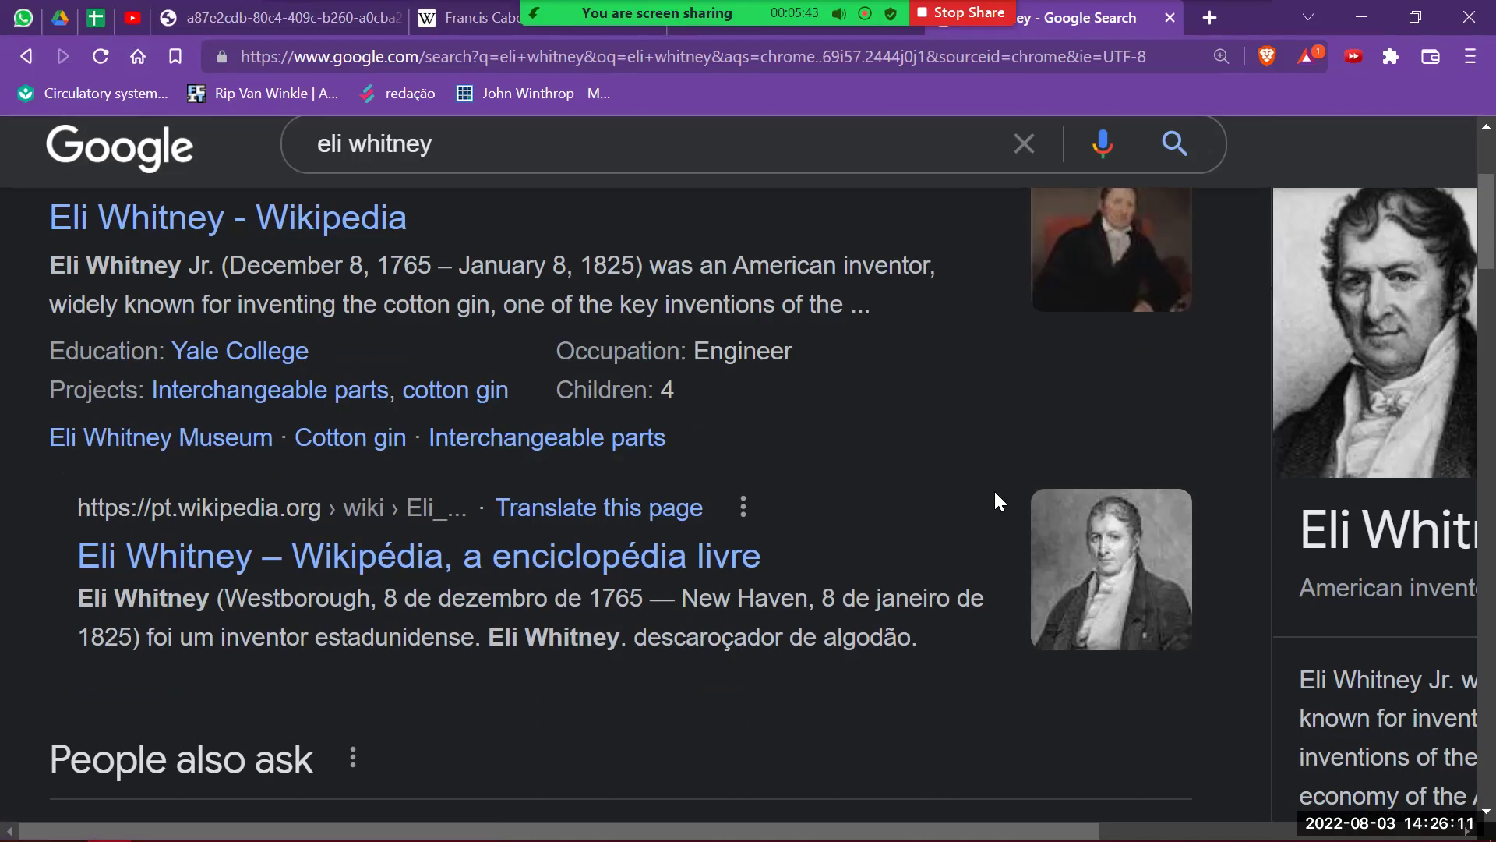
pyautogui.hscroll(5, 994, 489)
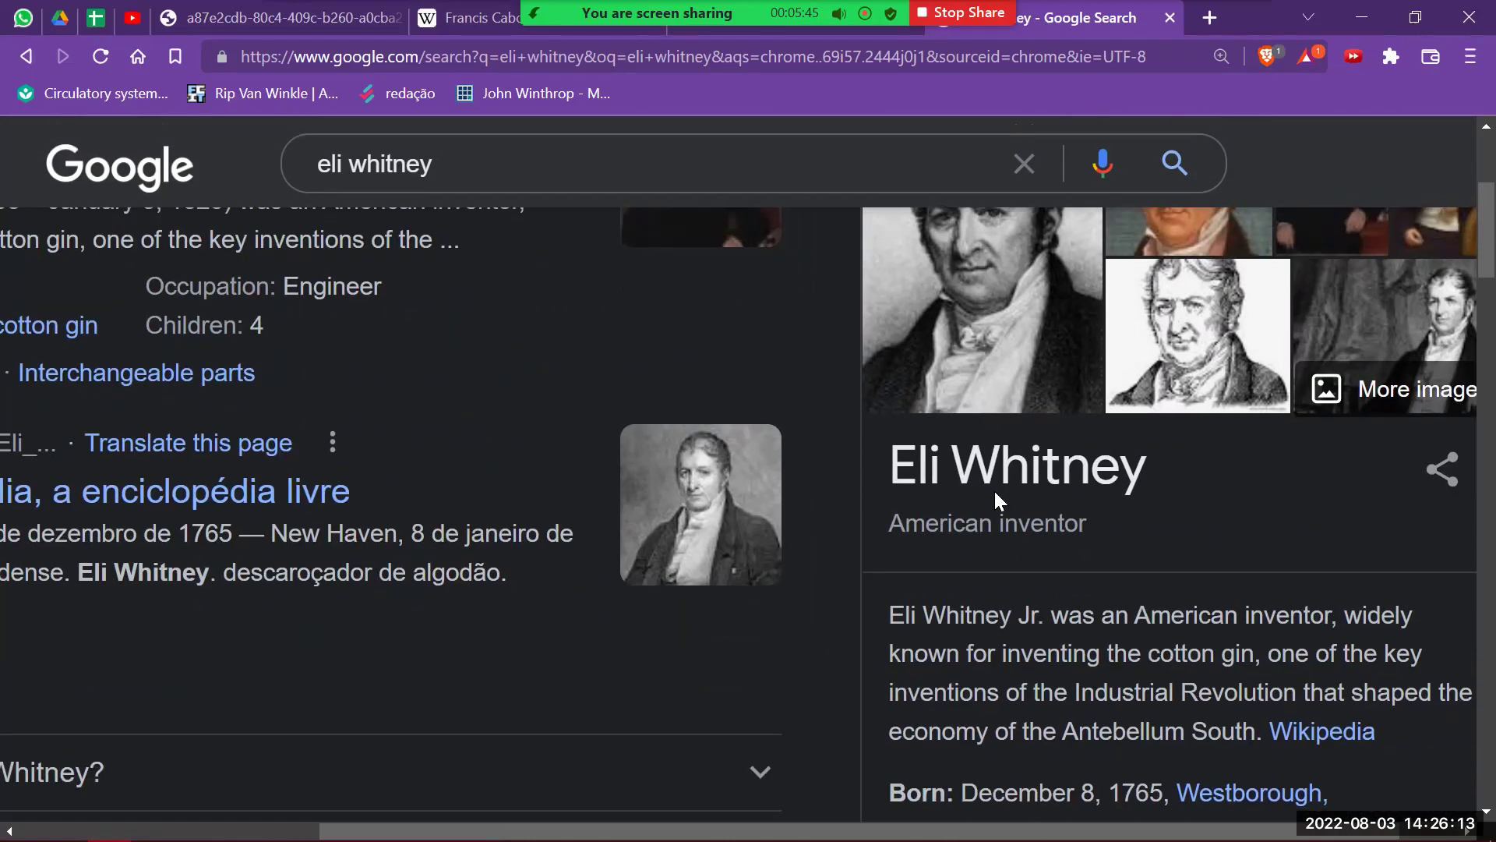
pyautogui.hscroll(-1, 993, 489)
pyautogui.scroll(5, 1279, 344)
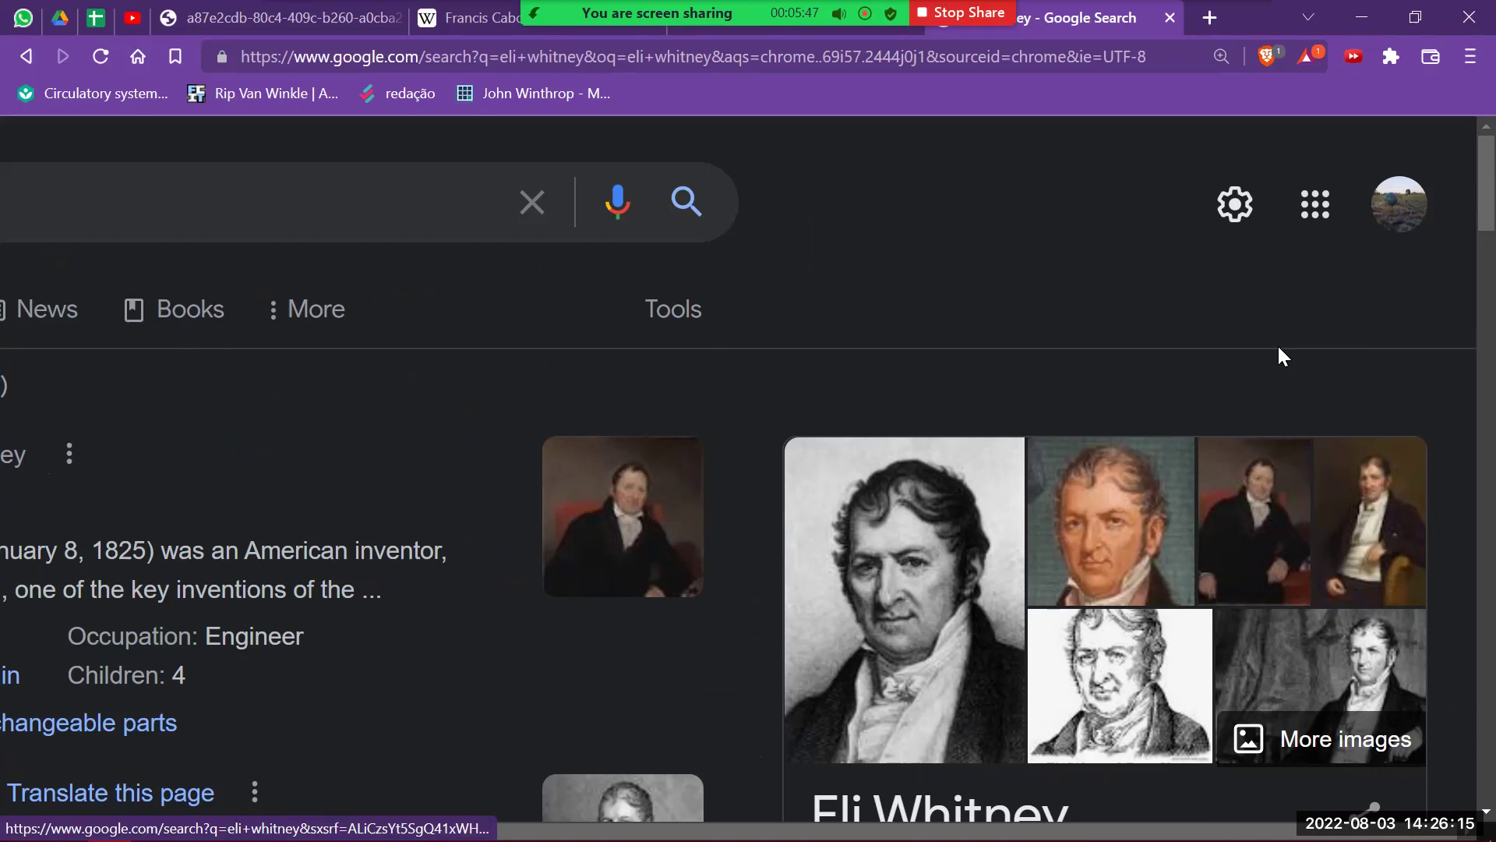
pyautogui.scroll(-3, 1278, 343)
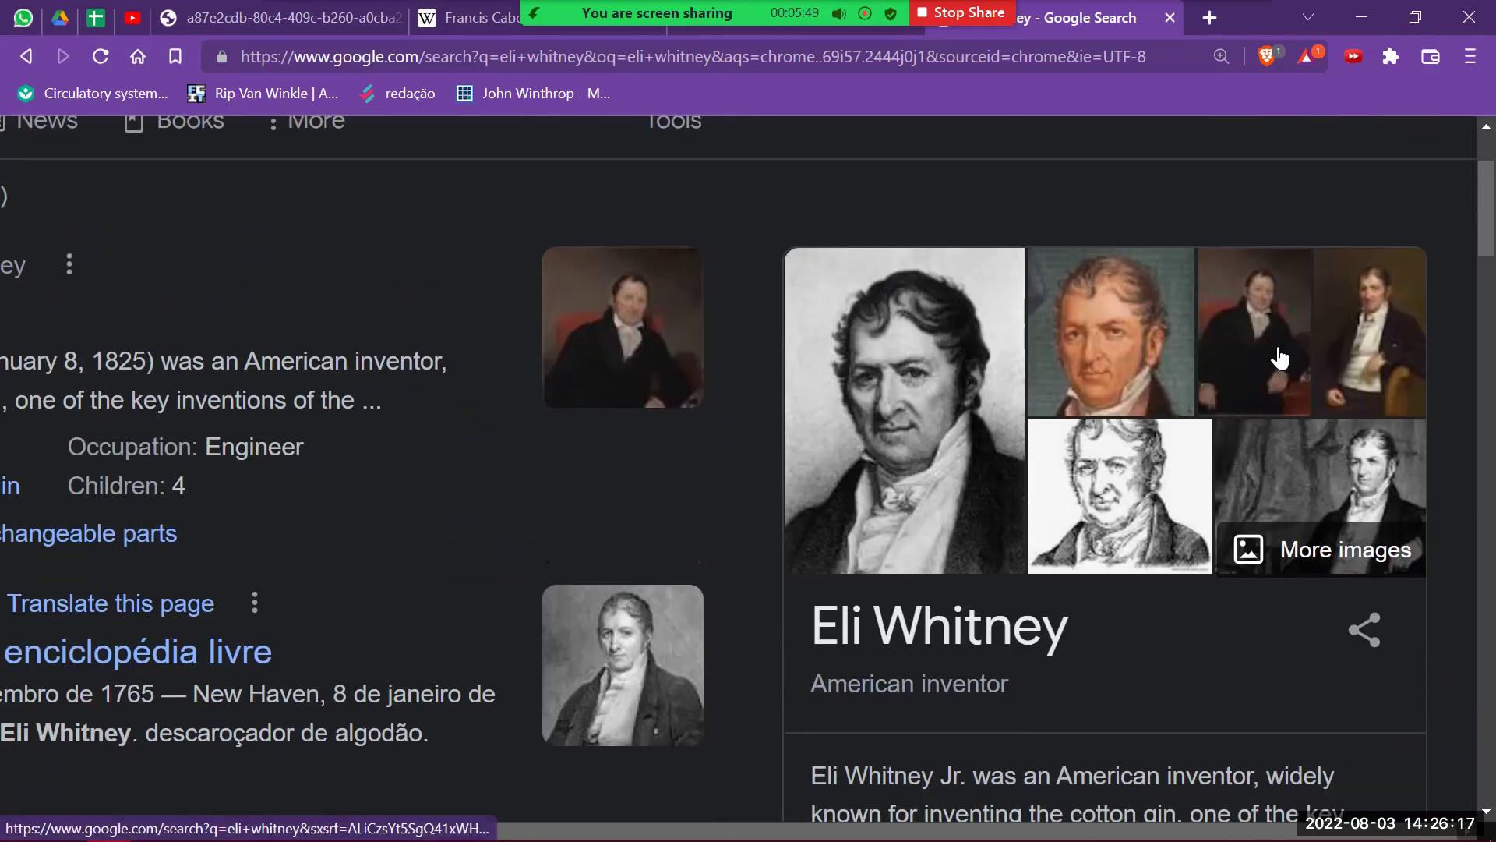
# Switch windows and scroll further, ending back on the Notepad lesson notes.
pyautogui.hotkey('alt', 'Tab')
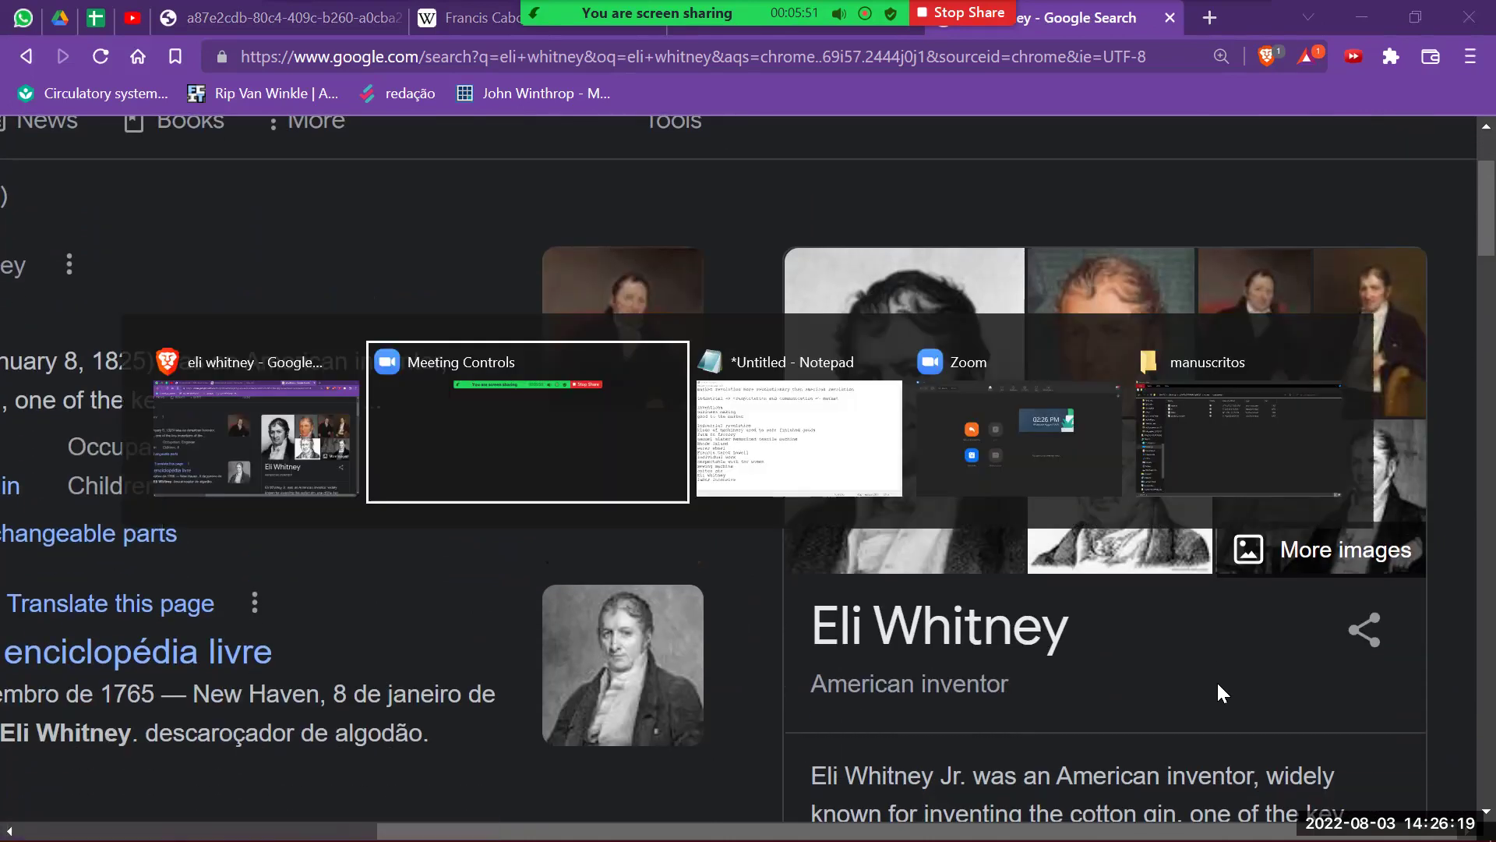
pyautogui.scroll(-2, 1218, 681)
pyautogui.scroll(-3, 1218, 681)
pyautogui.scroll(-1, 1218, 686)
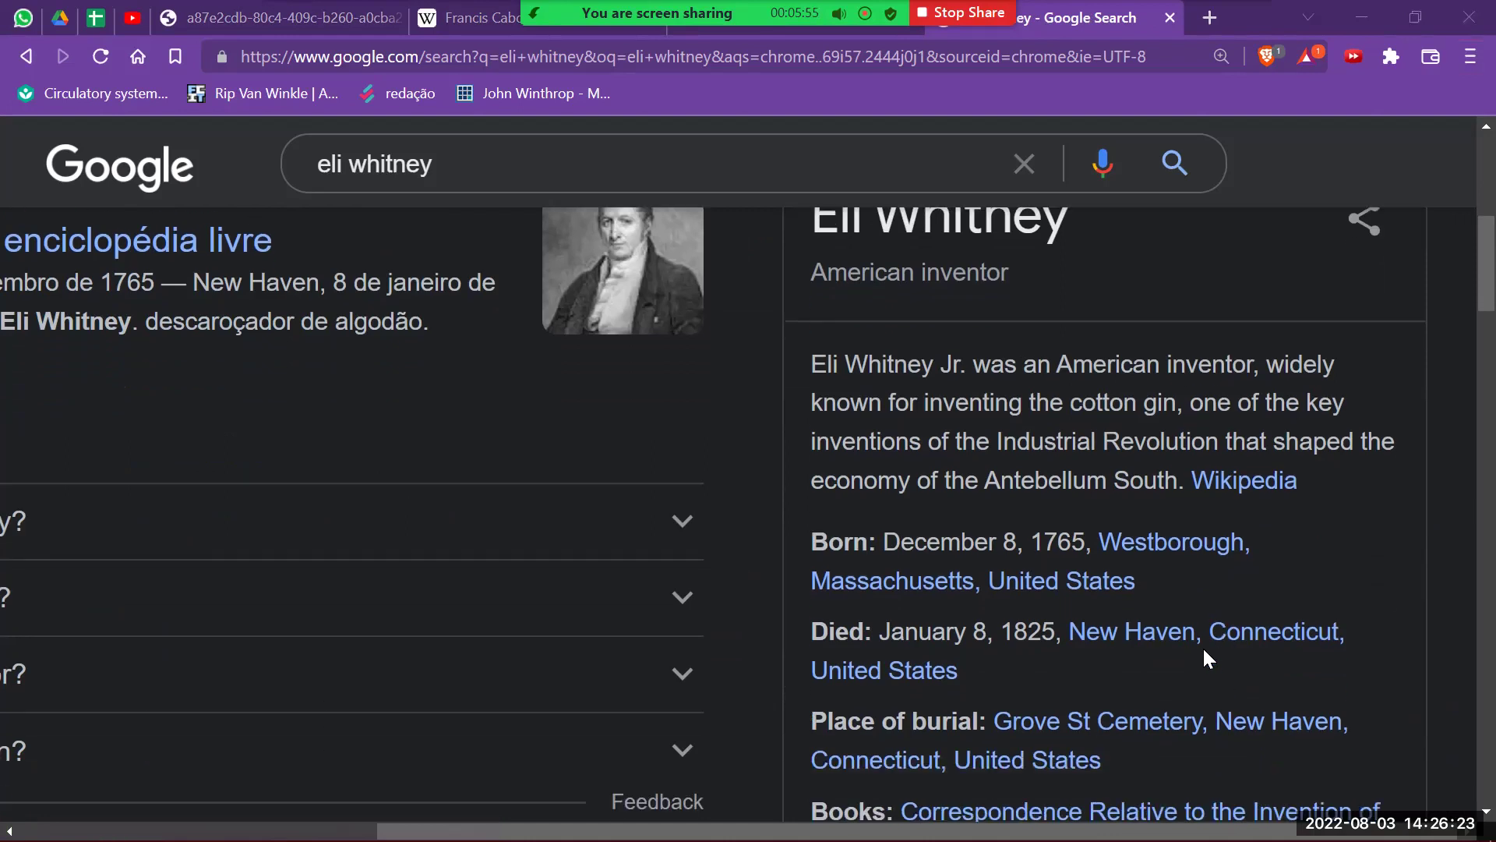
pyautogui.hotkey('alt', 'Tab')
pyautogui.hotkey('alt', 'Tab')
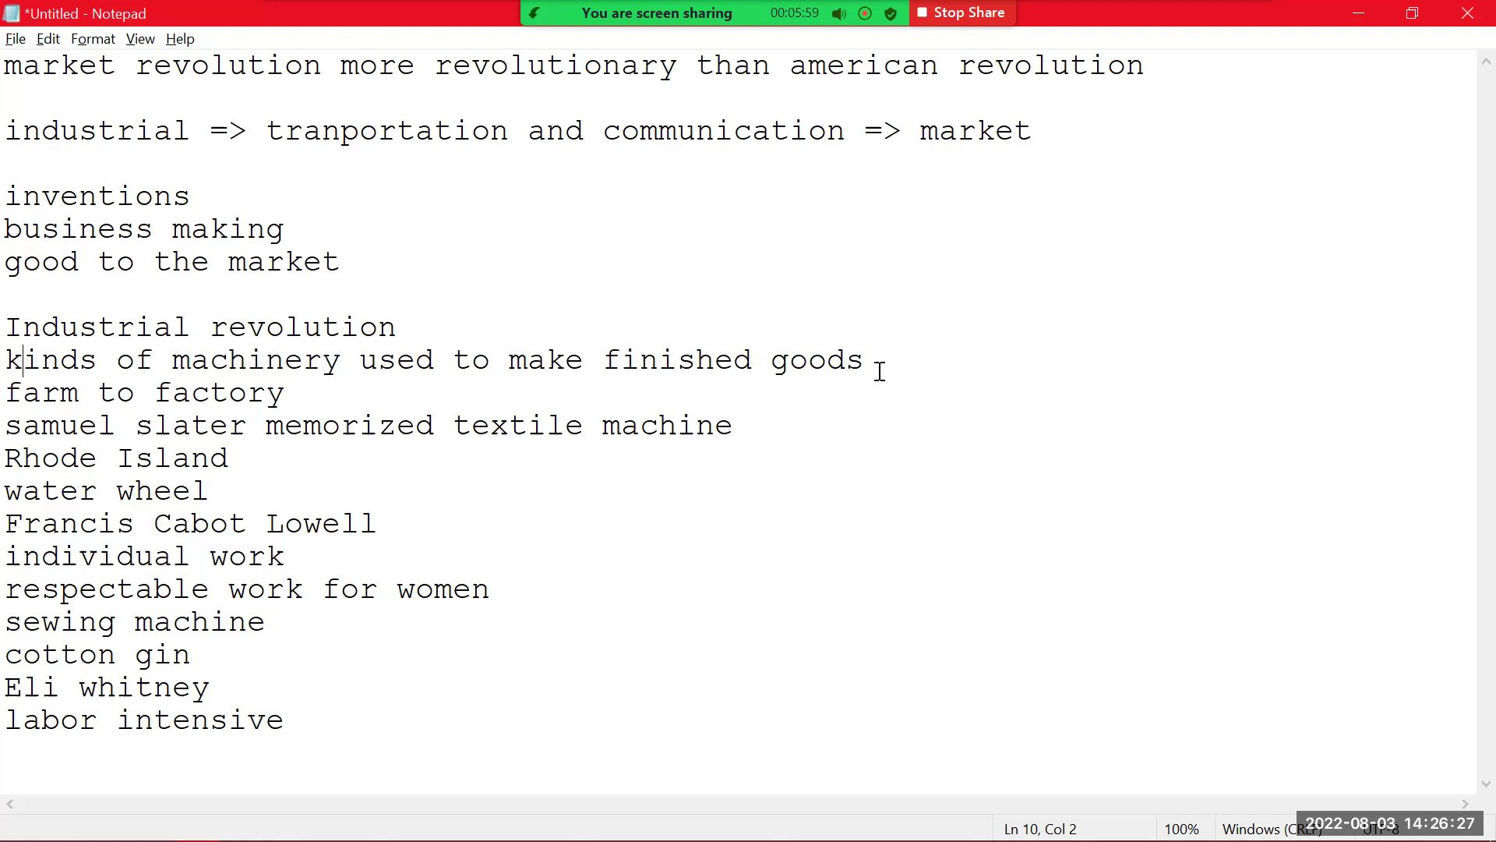
# Return to the Eli Whitney search results and scroll through his inventor profile again.
pyautogui.hotkey('alt', 'Tab')
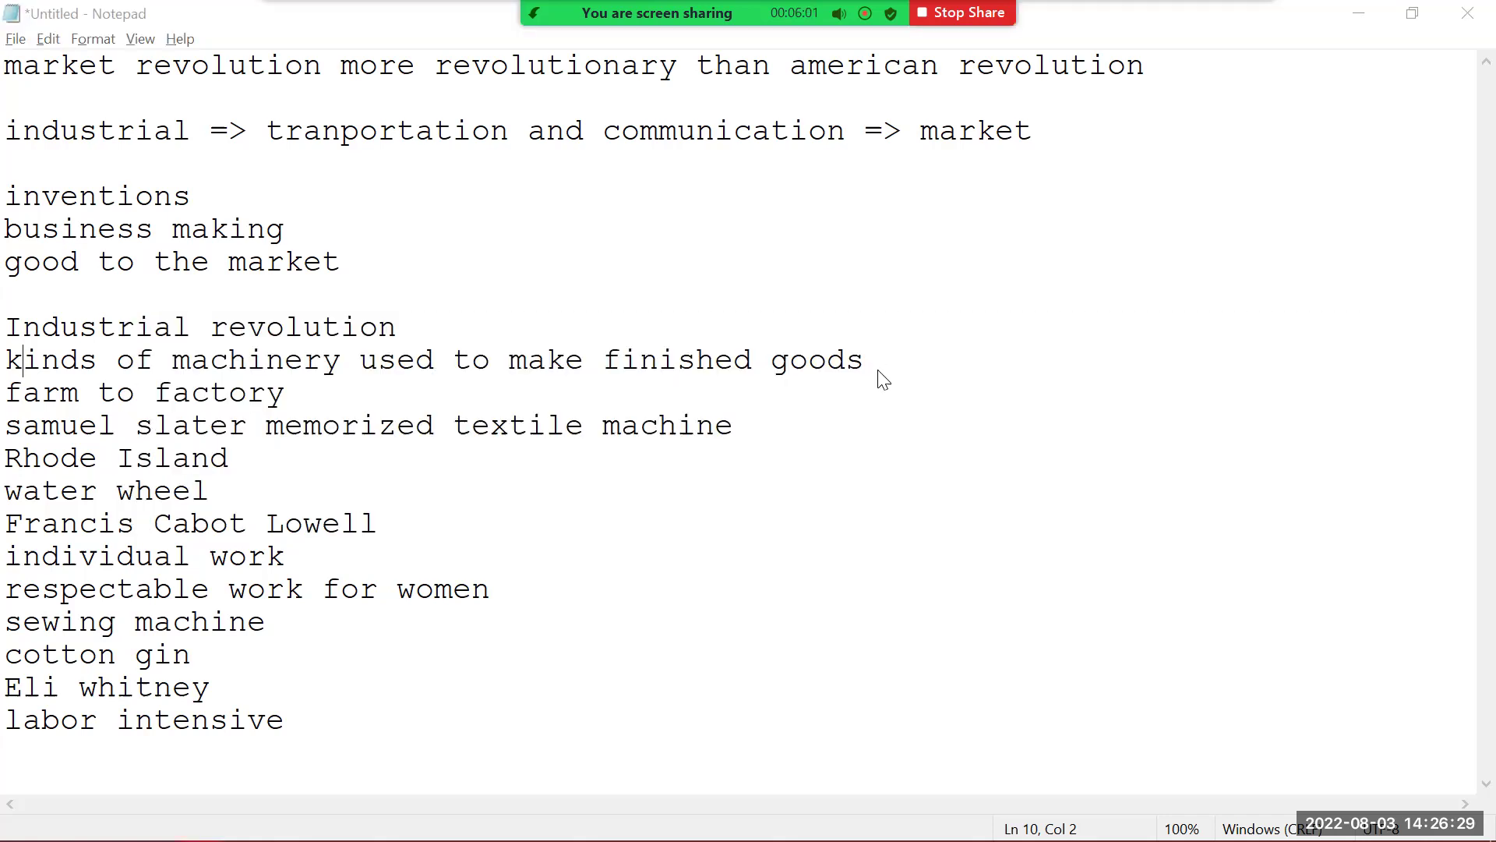
pyautogui.hotkey('alt', 'Tab')
pyautogui.scroll(2, 880, 371)
pyautogui.hscroll(-1, 879, 371)
pyautogui.scroll(-1, 879, 371)
pyautogui.hotkey('alt', 'Tab')
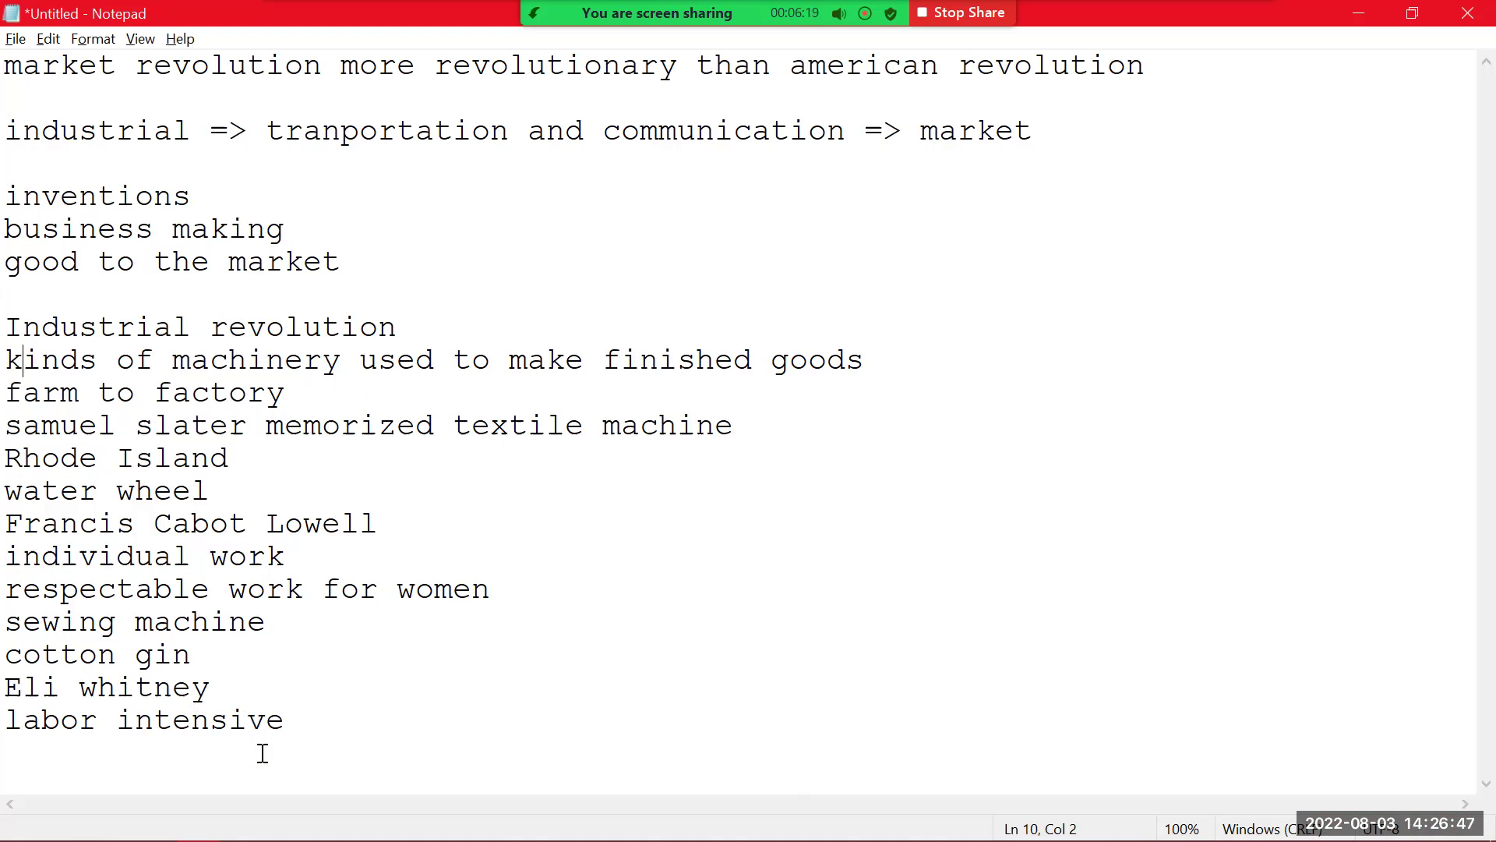
pyautogui.hotkey('alt', 'Tab')
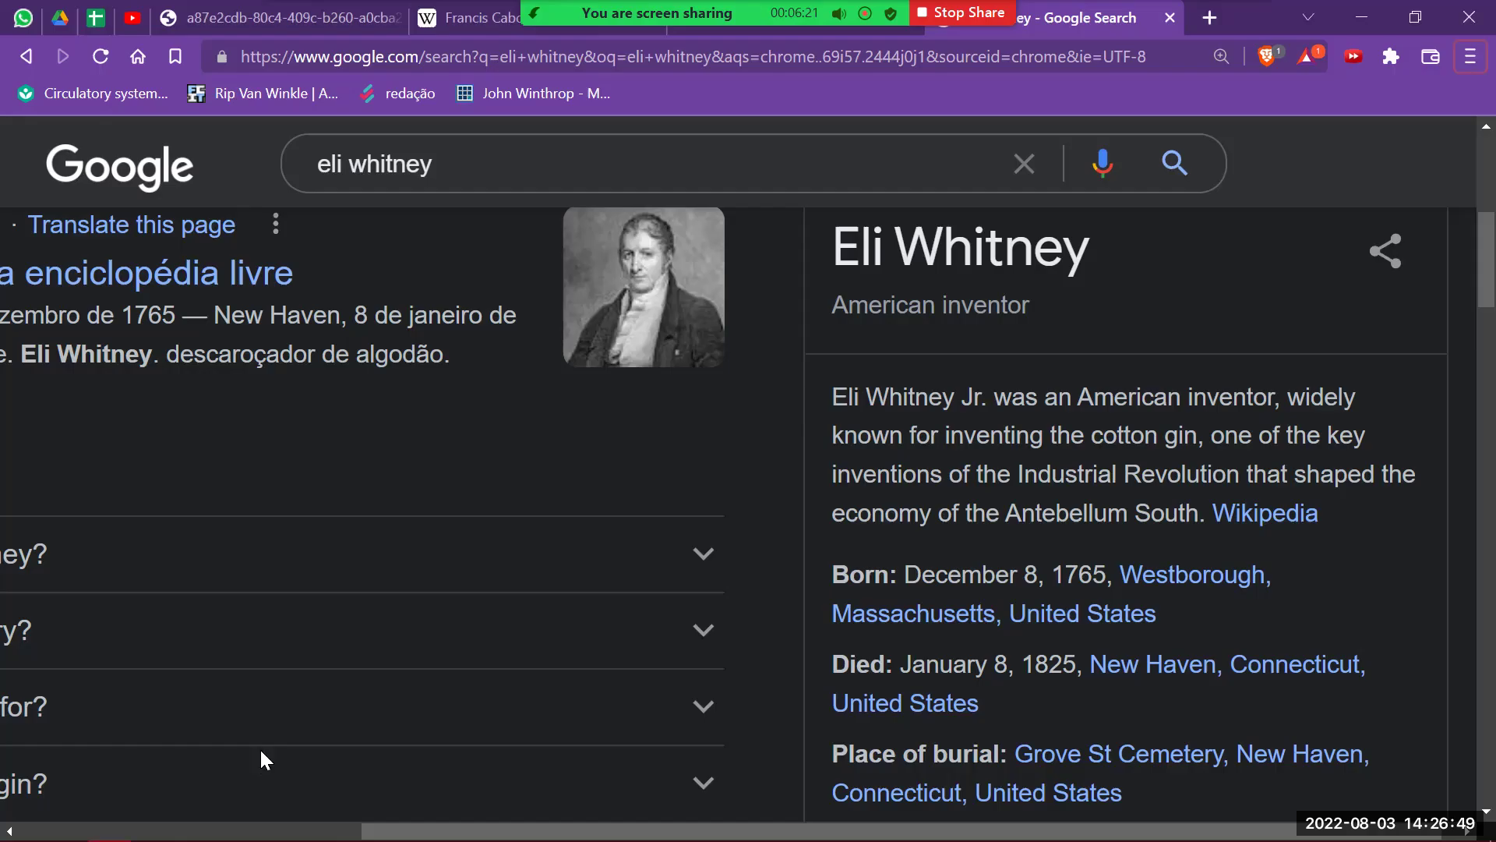
# Search Google for 'cotton' in a new tab and browse its image results.
pyautogui.hotkey('ctrl', 't')
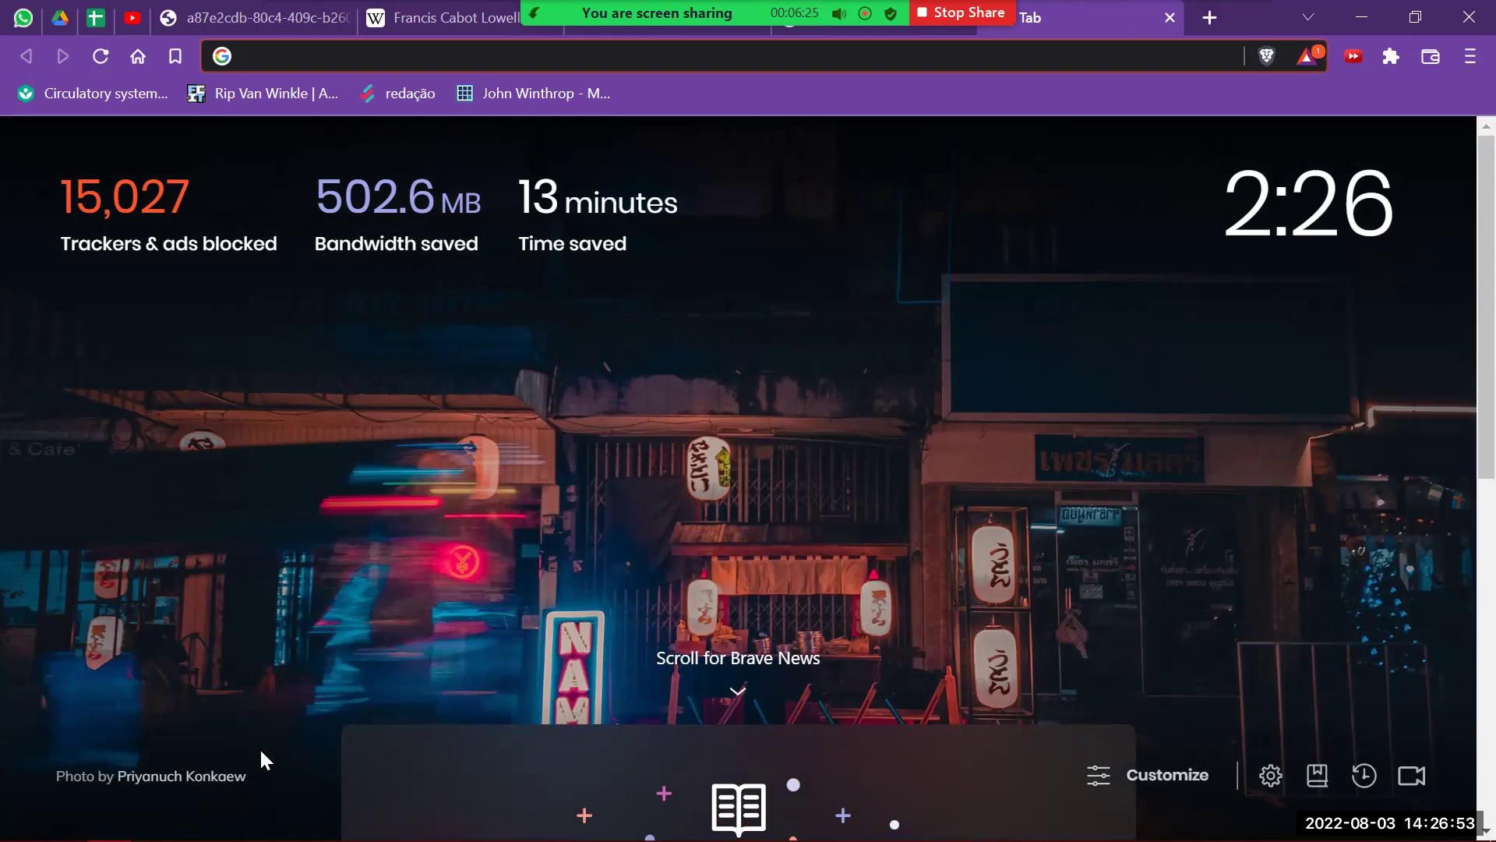
pyautogui.write('cotton')
pyautogui.press('Return')
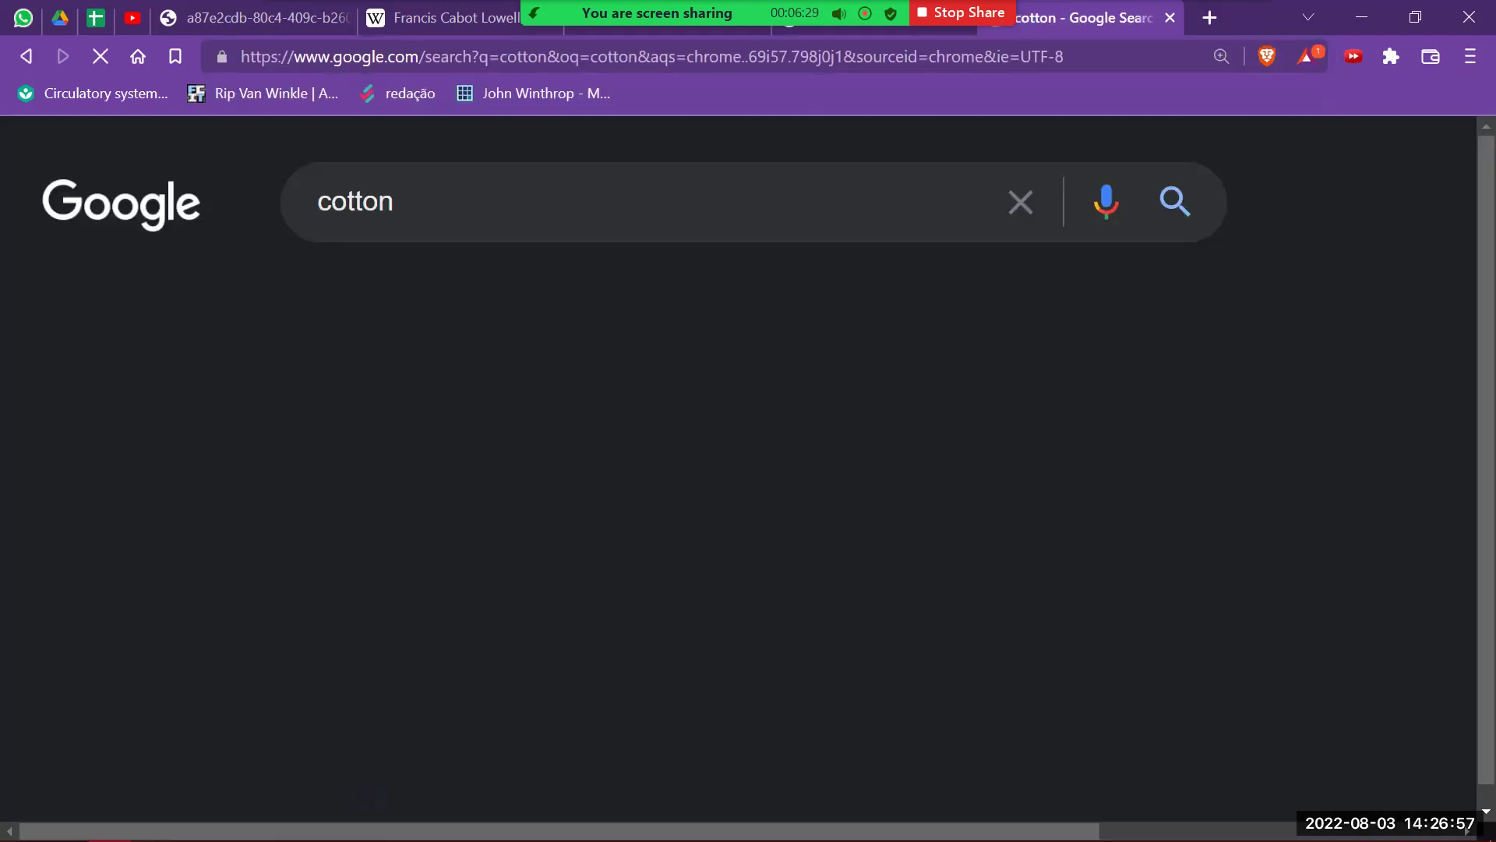
pyautogui.click(235, 307)
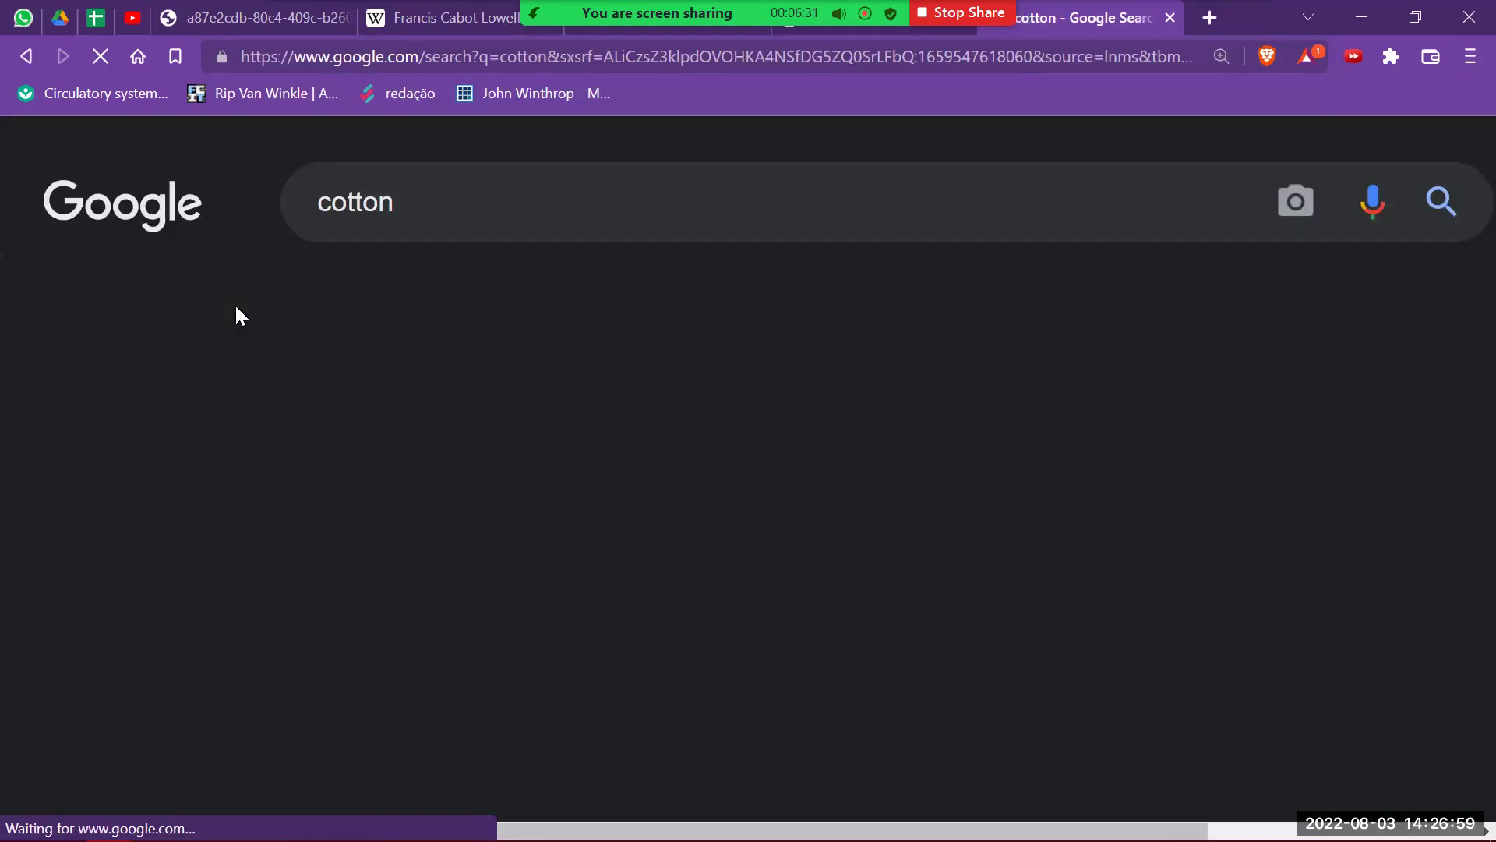
pyautogui.scroll(-2, 419, 396)
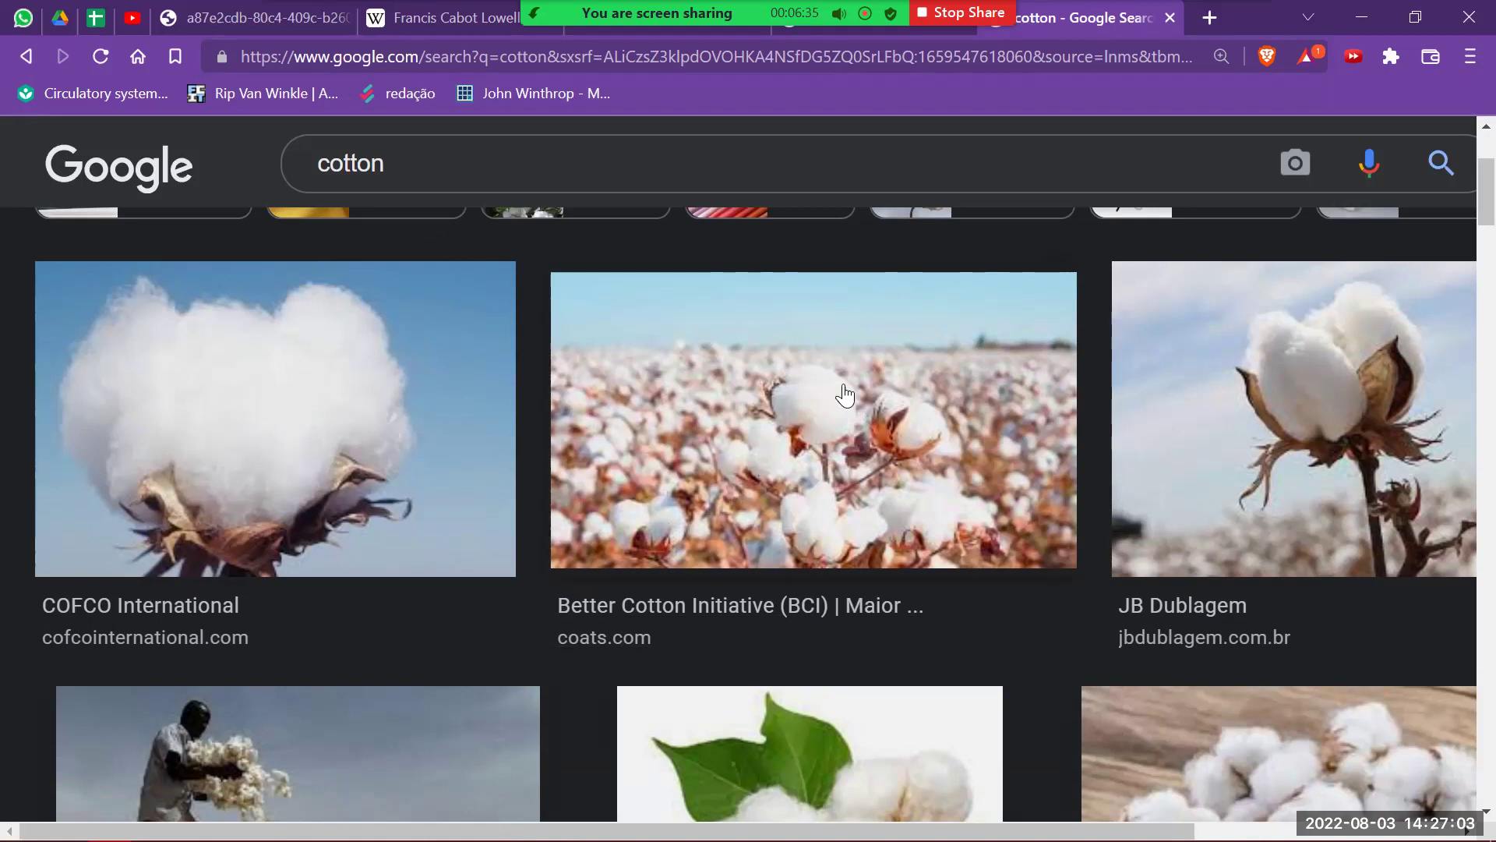
pyautogui.scroll(-2, 912, 386)
pyautogui.scroll(-6, 914, 384)
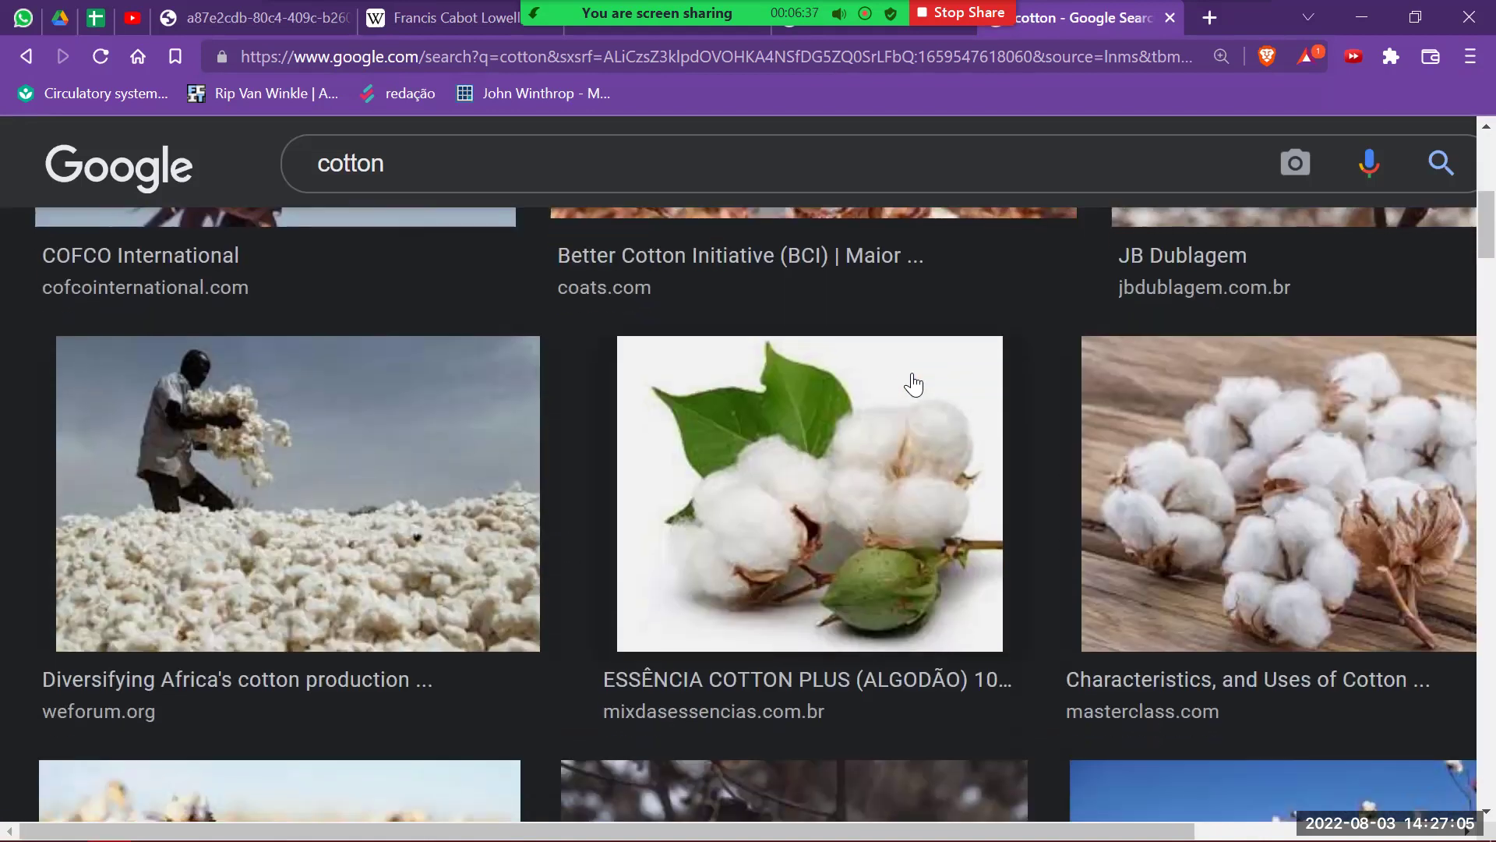
pyautogui.scroll(8, 912, 374)
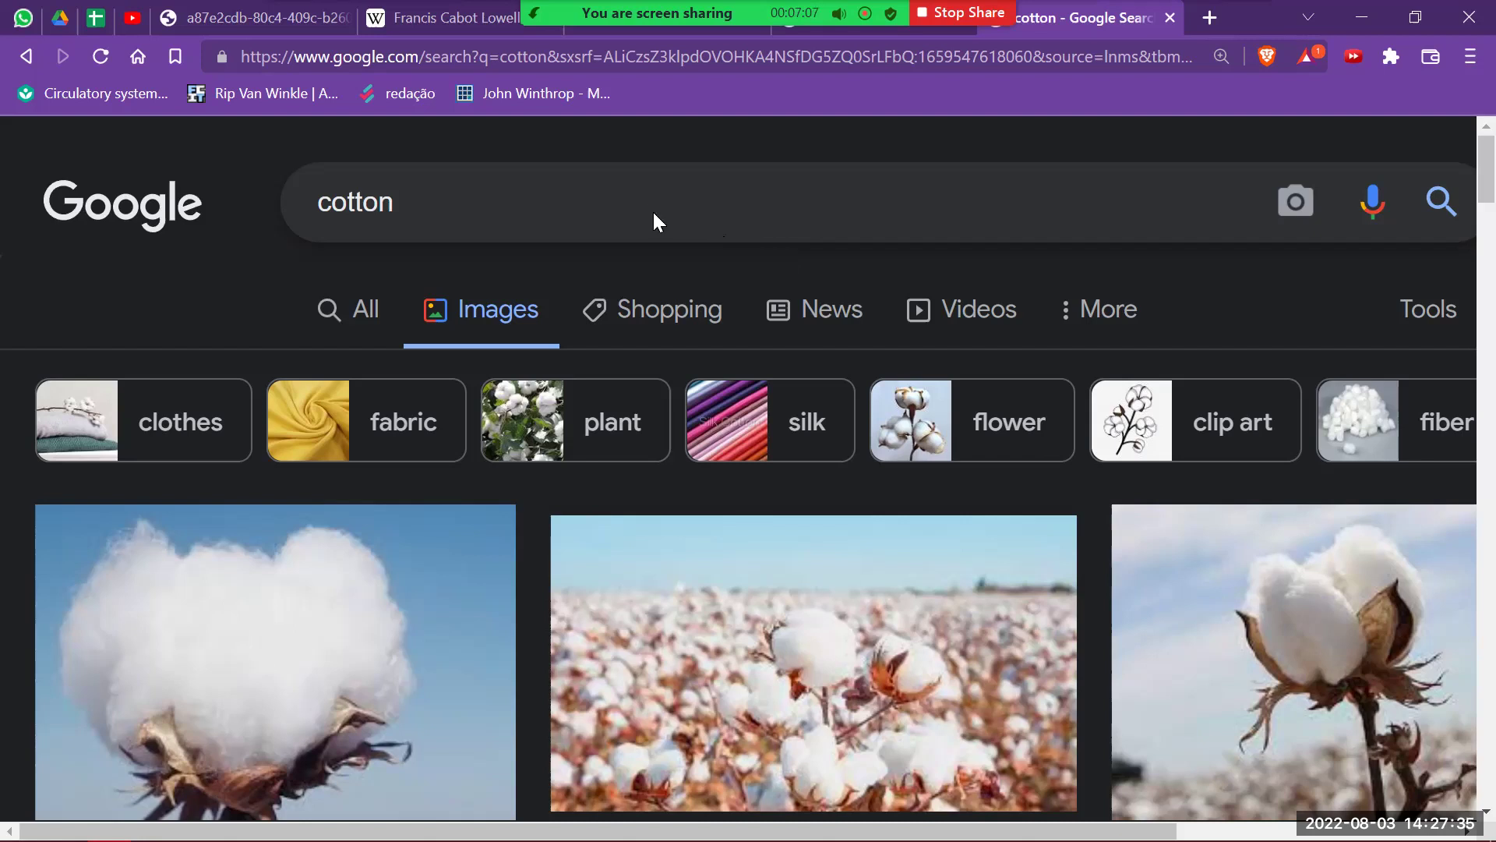
# Glance back at the cotton image results, then return to the Notepad lesson notes.
pyautogui.hotkey('alt', 'Tab')
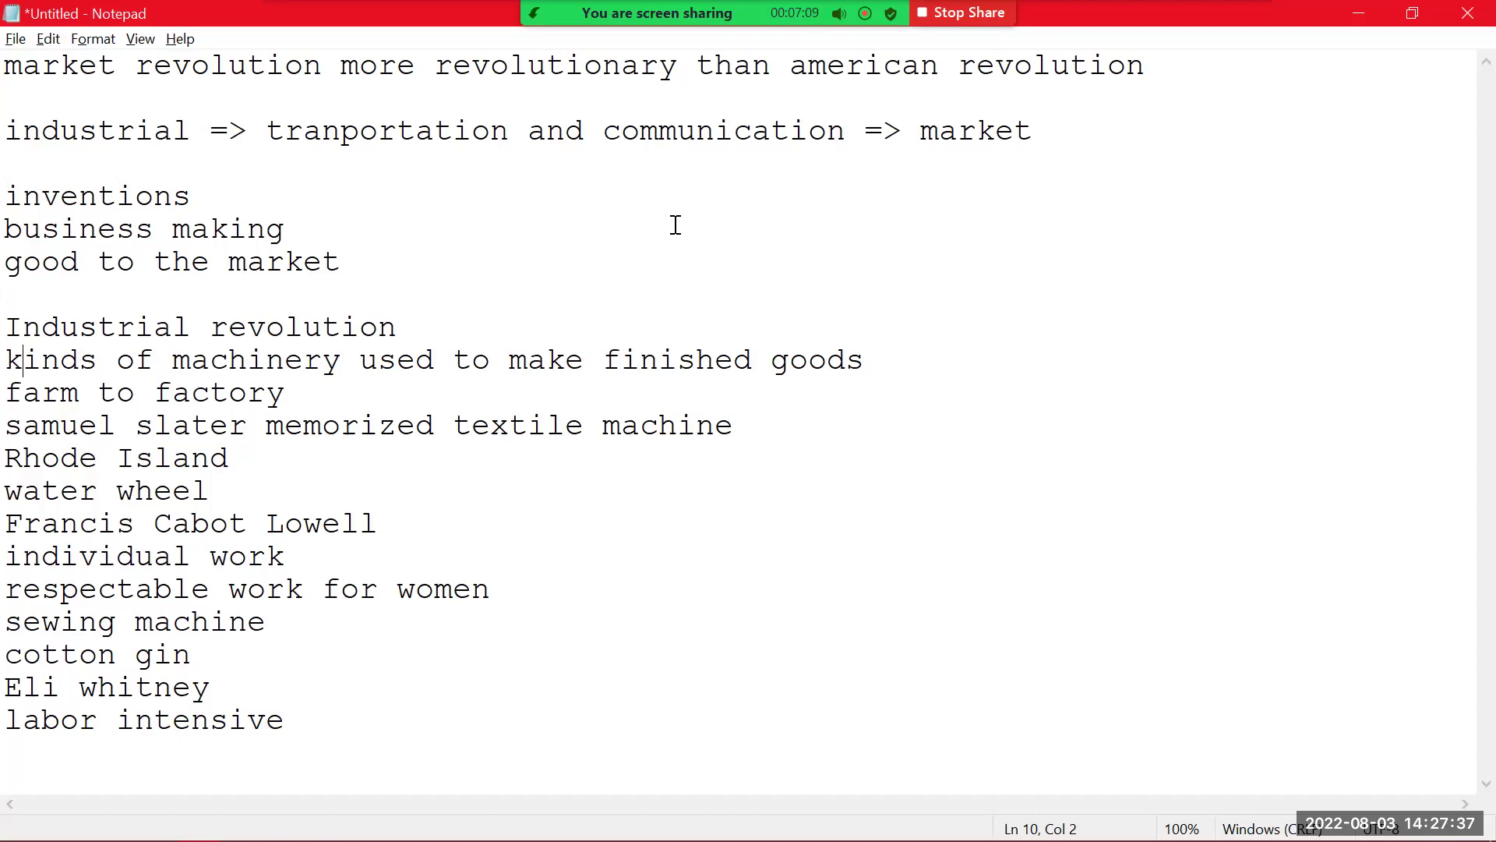
pyautogui.hotkey('alt', 'Tab')
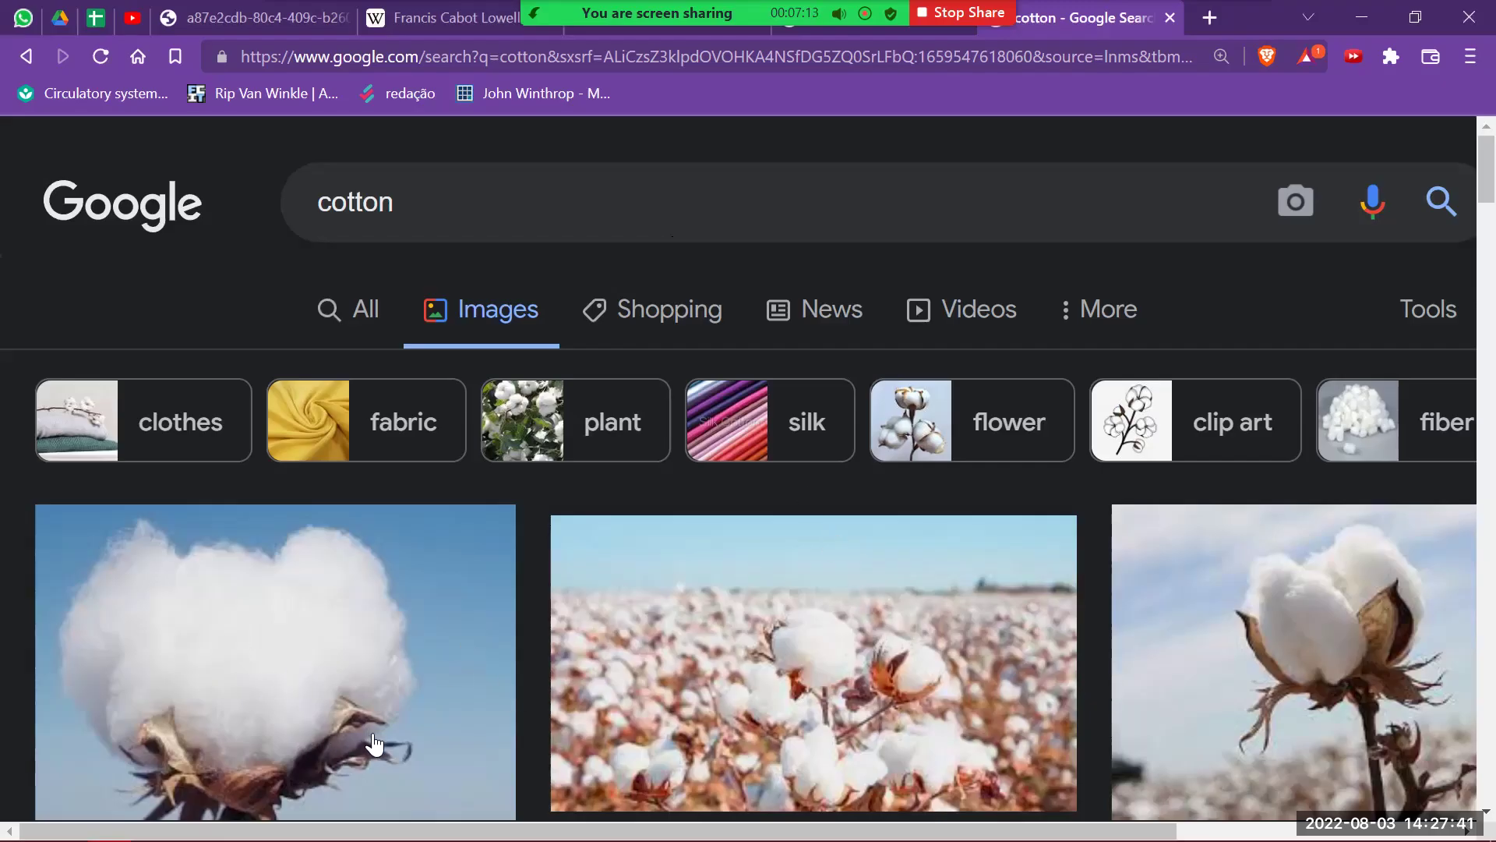
pyautogui.hotkey('alt', 'Tab')
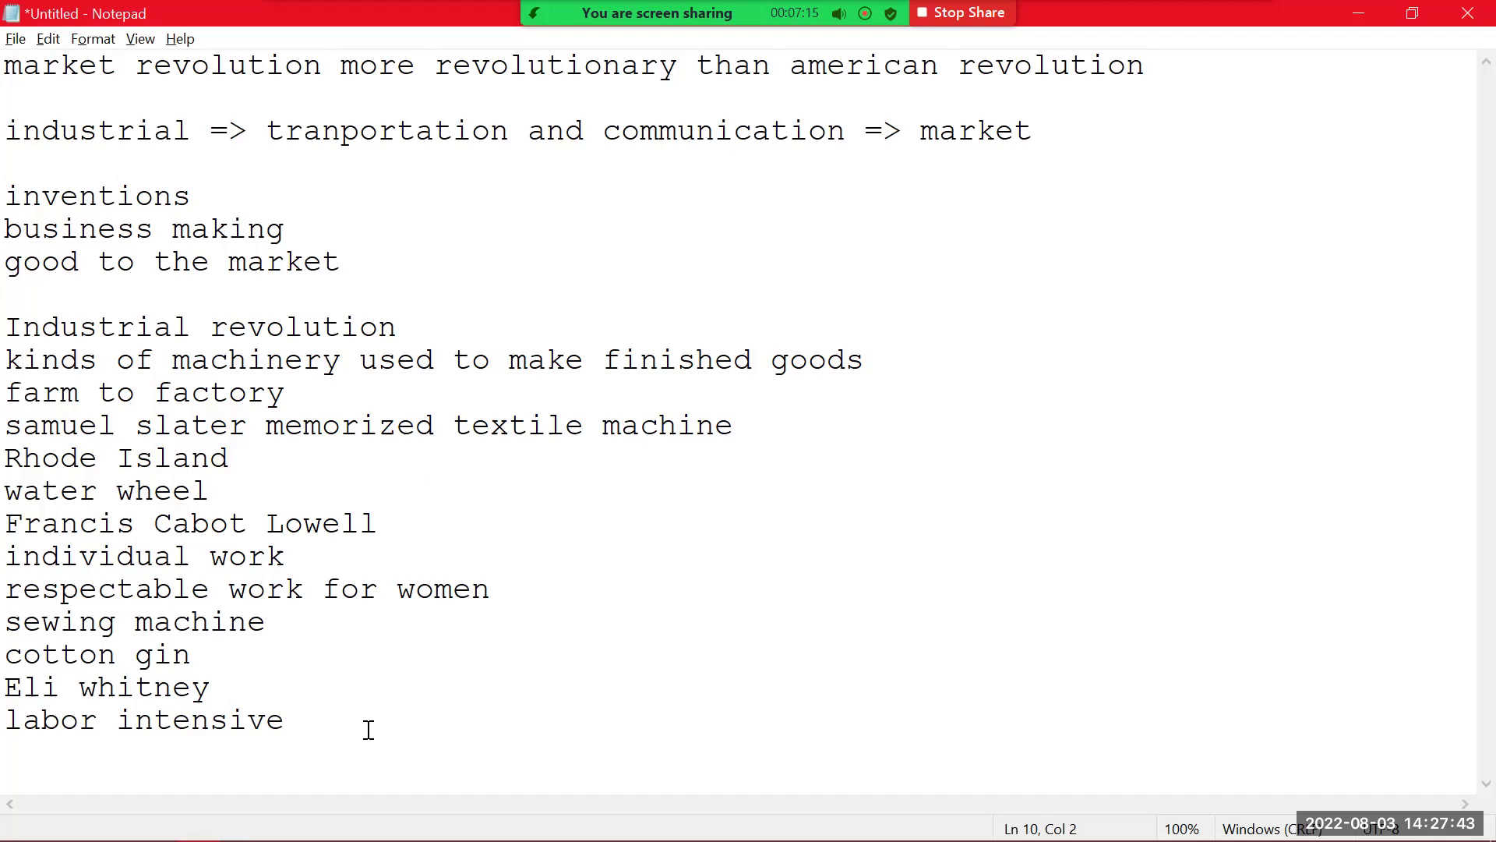